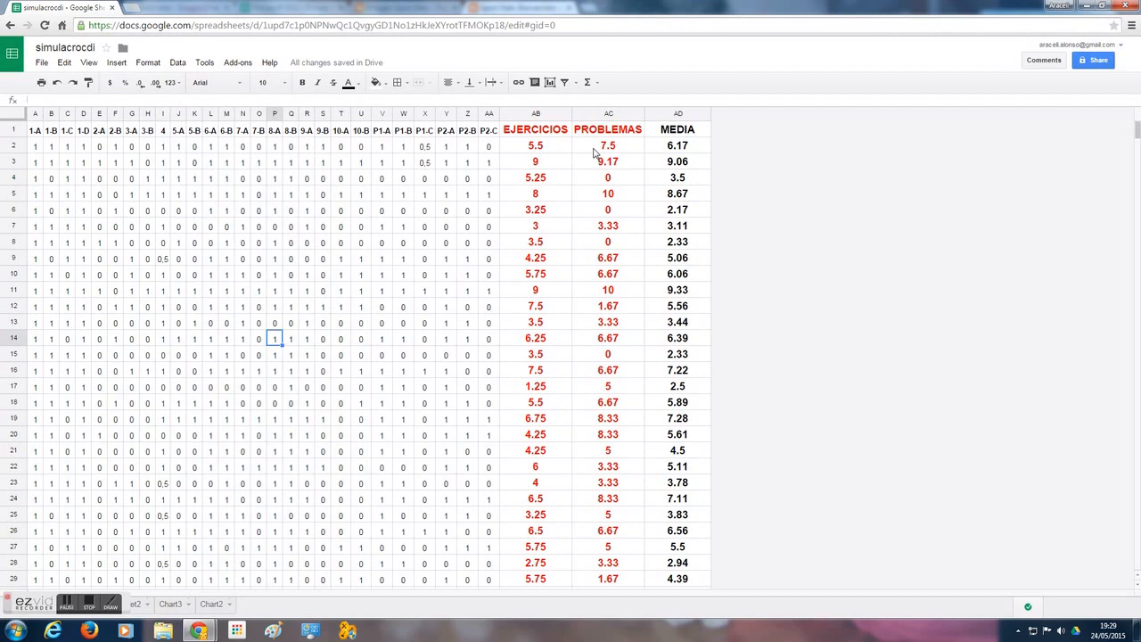
Make a copy of the simulacrocdi spreadsheet under the name "Copy of simulacrocdi"
click(594, 147)
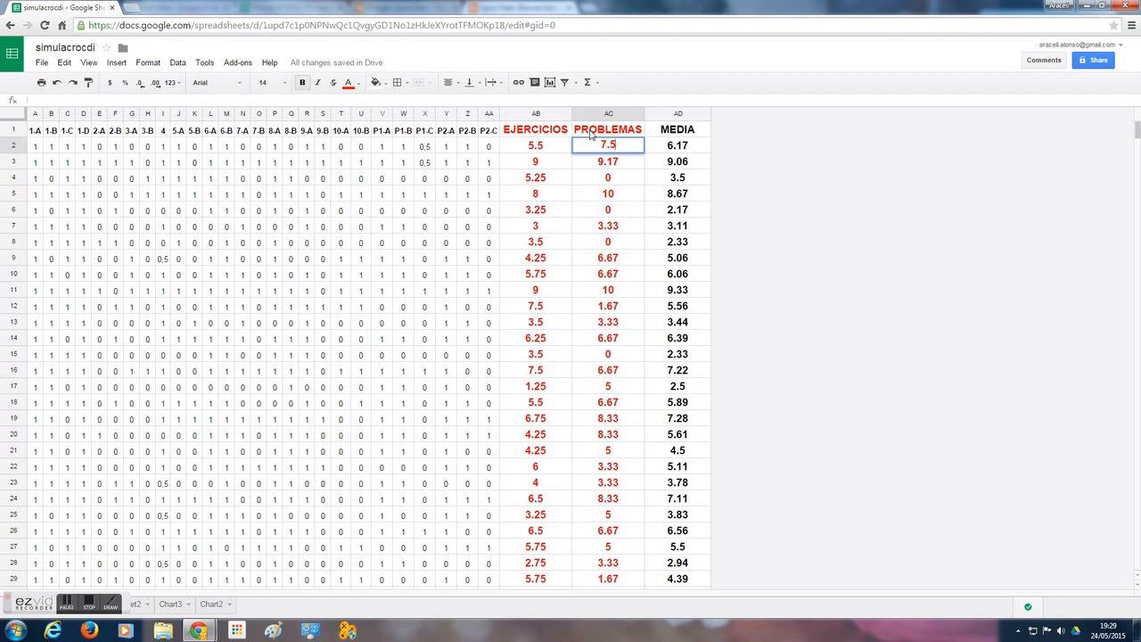
click(591, 130)
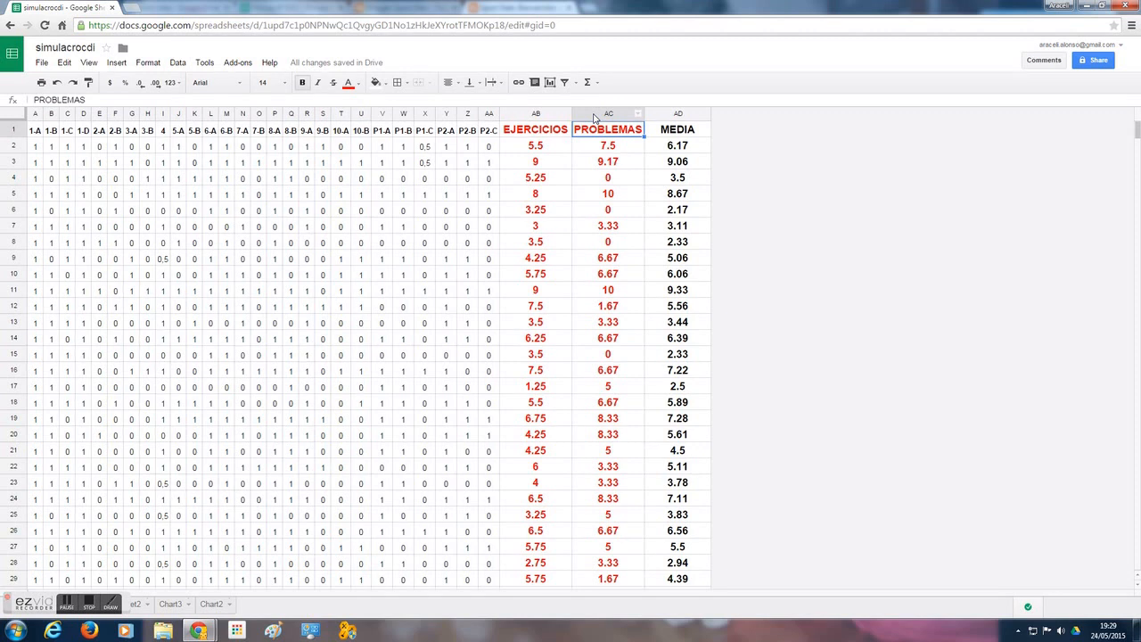
click(41, 64)
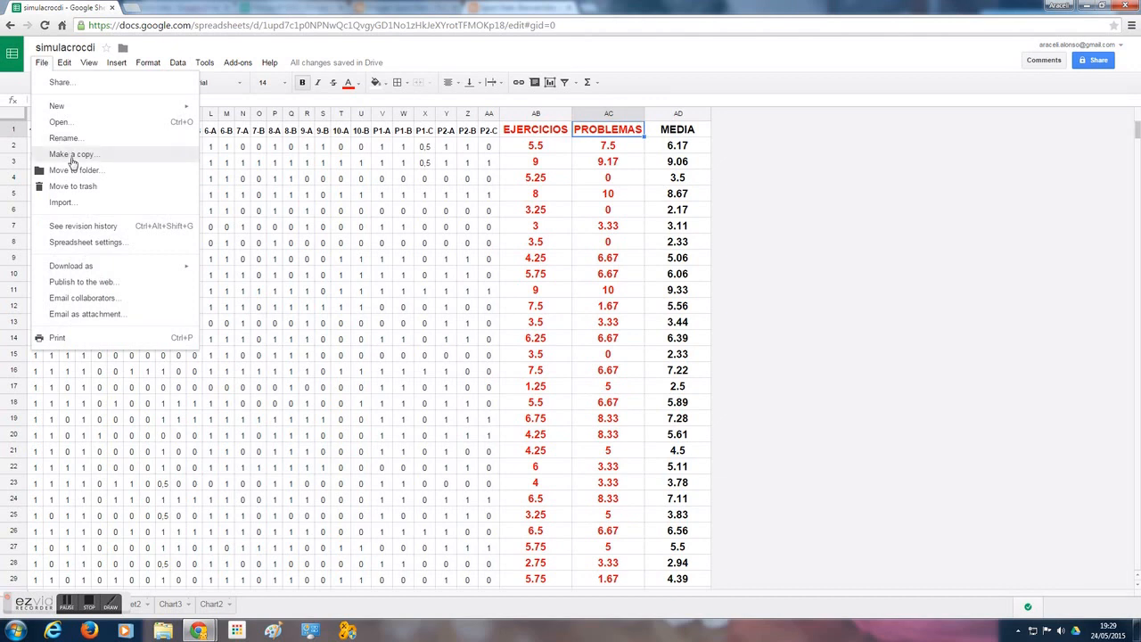
click(71, 157)
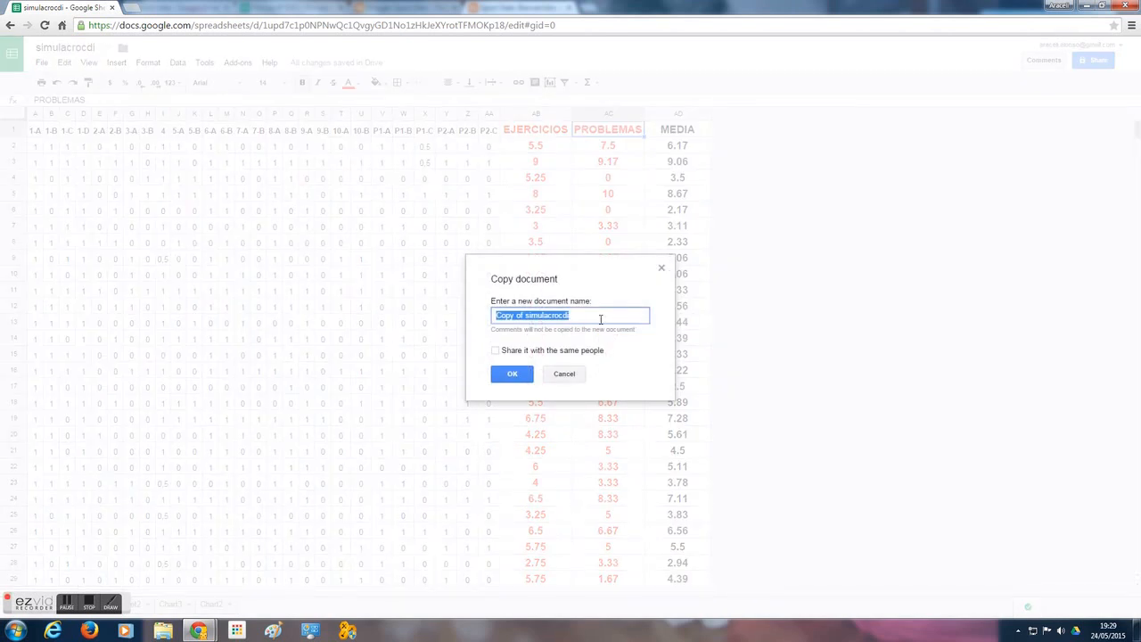
click(512, 373)
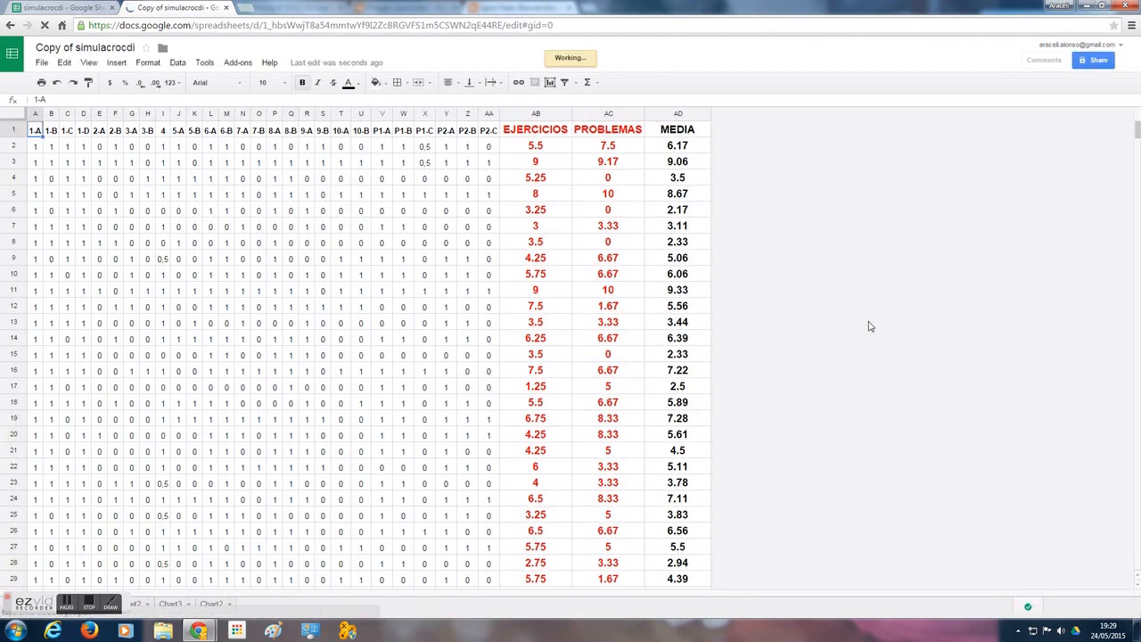
scroll(876, 319, down, 1)
scroll(876, 318, down, 1)
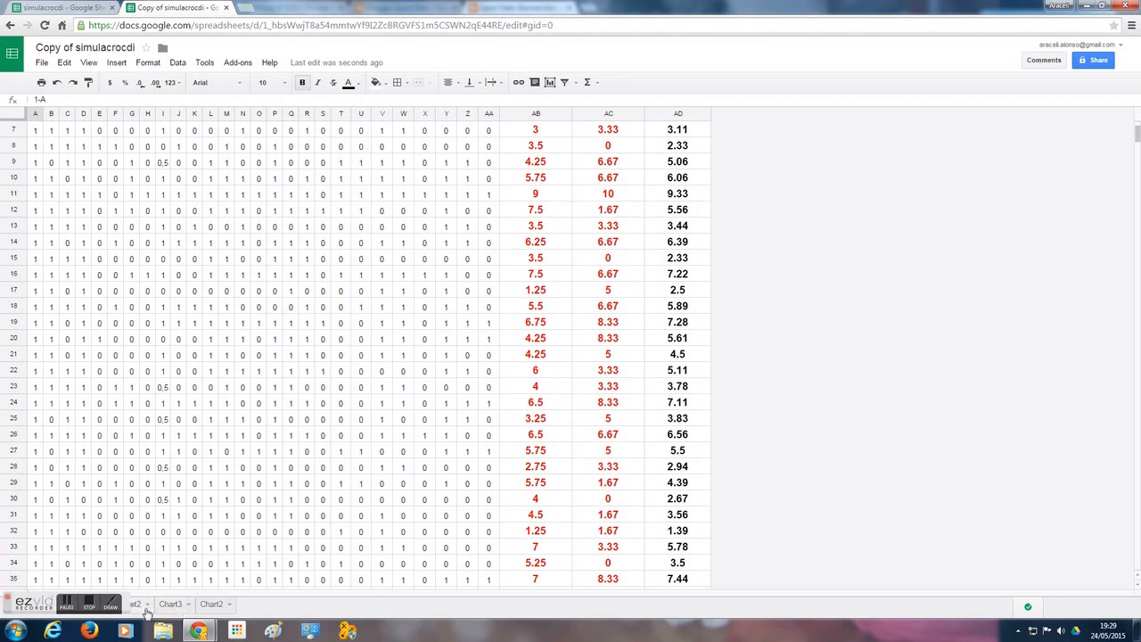
click(211, 604)
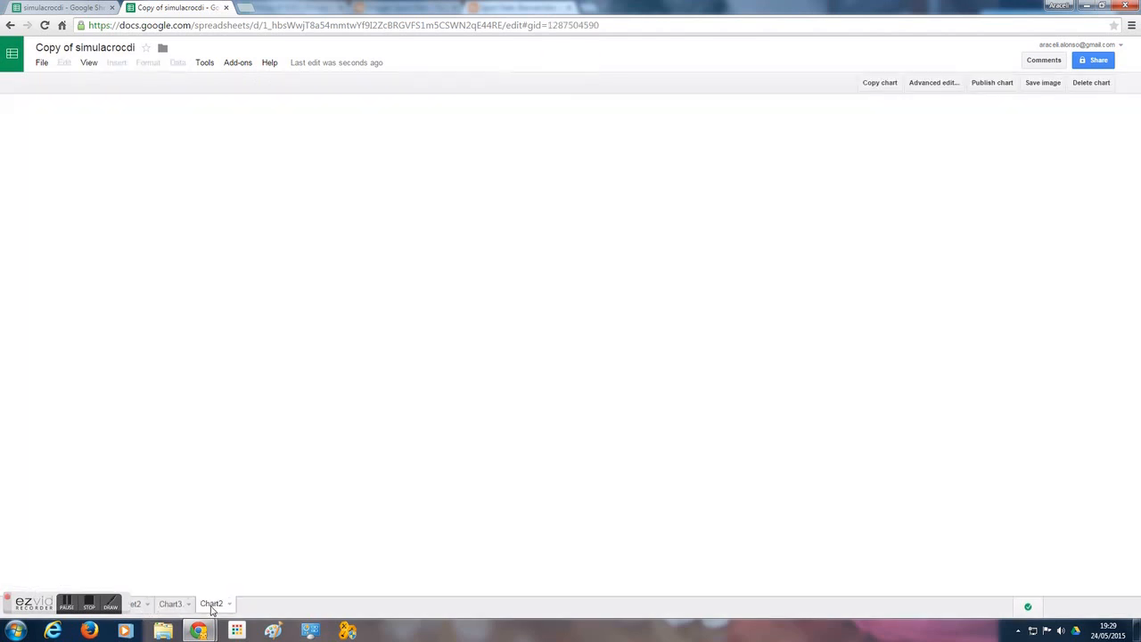
click(211, 606)
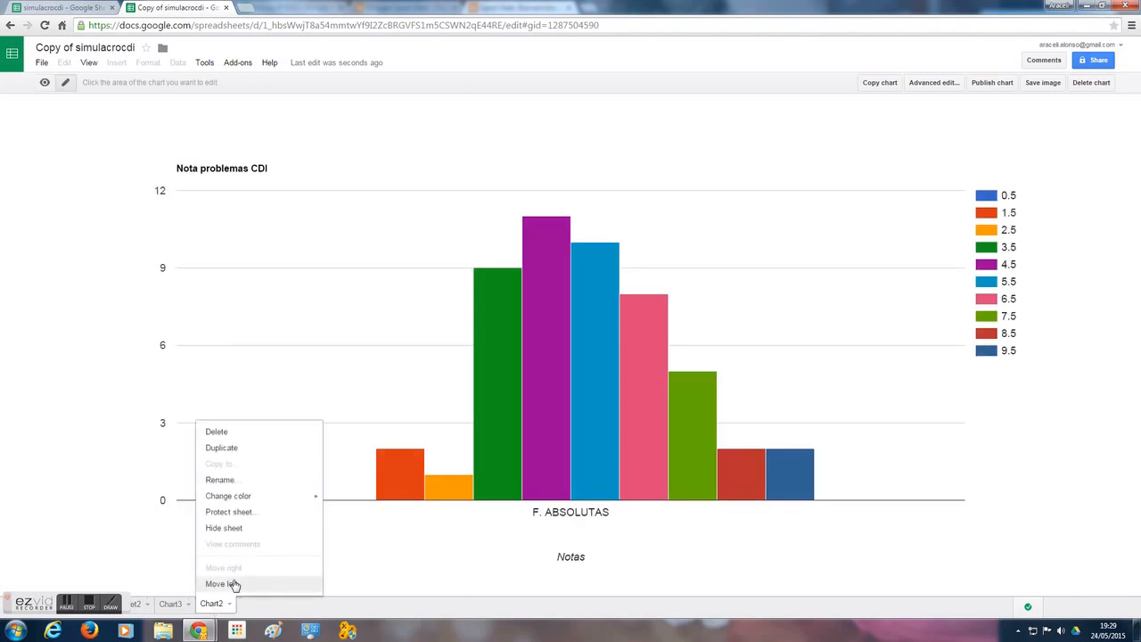
click(218, 448)
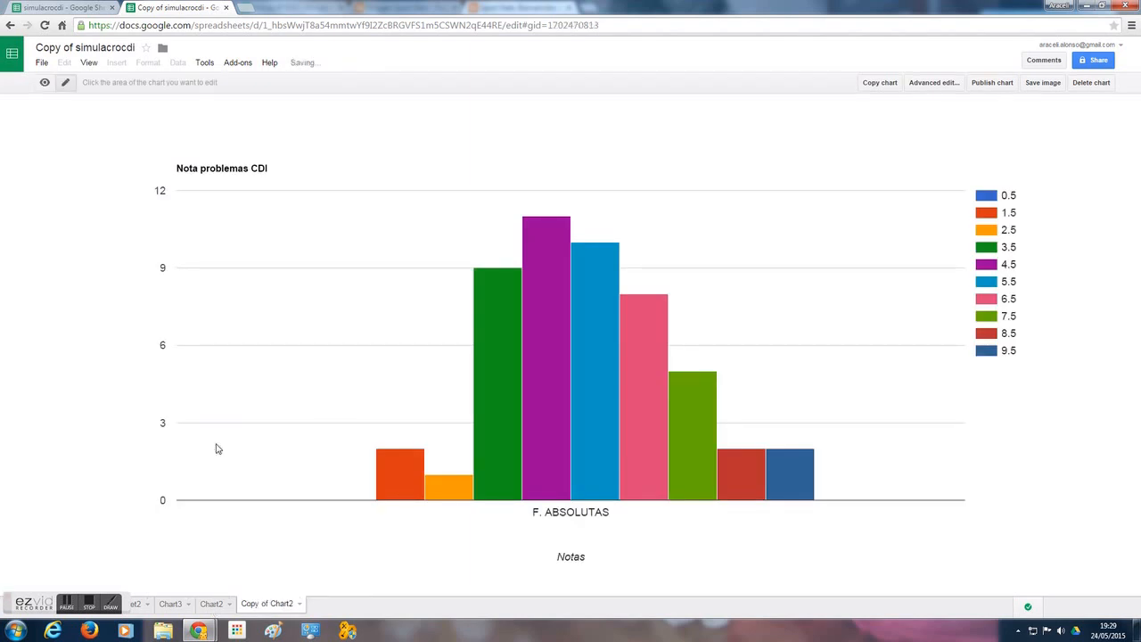
click(267, 607)
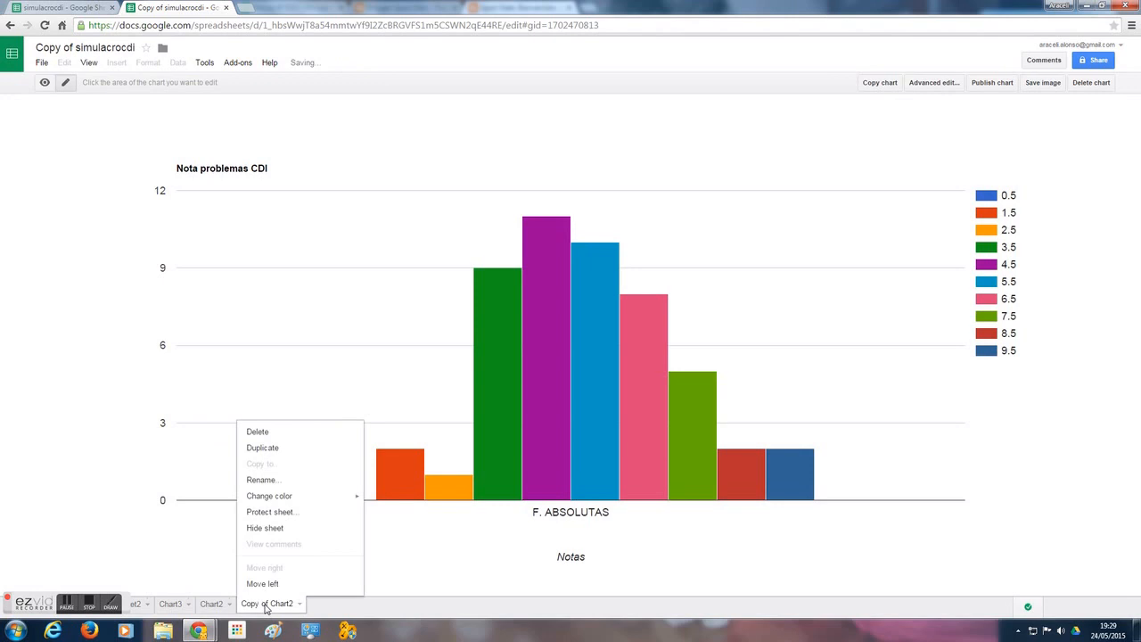
click(272, 433)
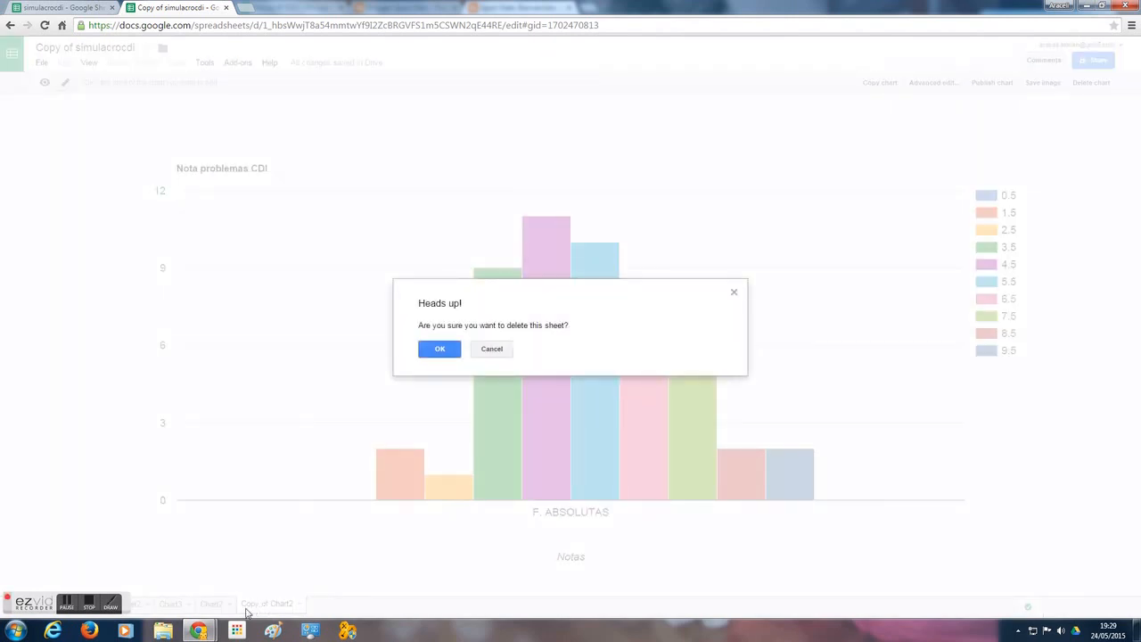
click(441, 349)
Delete the Chart2 and Chart3 sheets from the copied spreadsheet
click(211, 608)
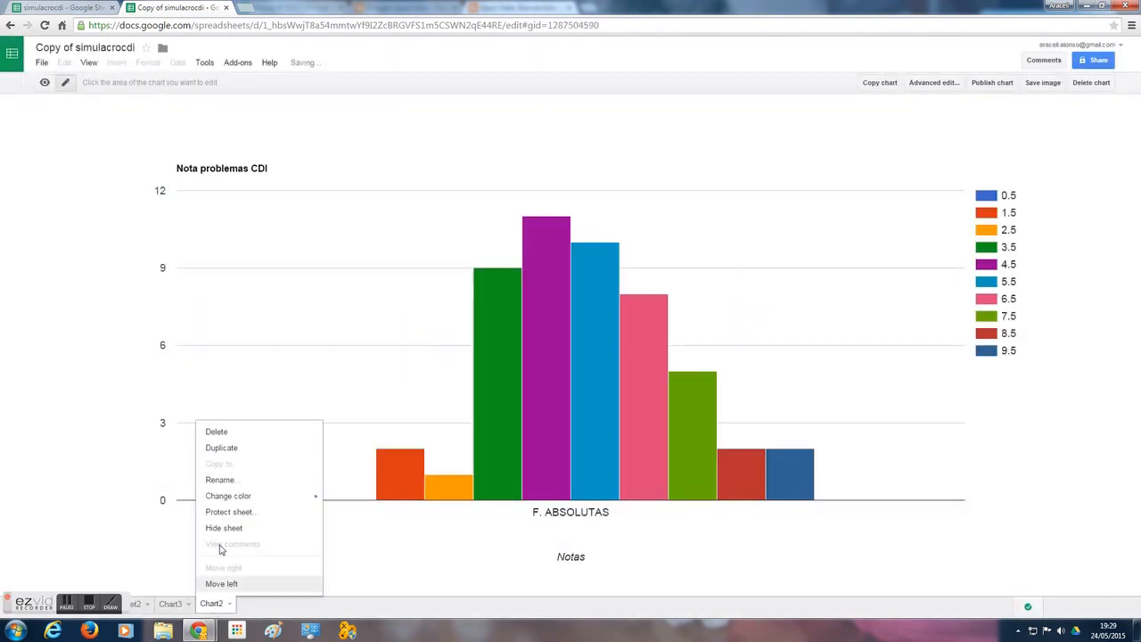
click(221, 432)
click(439, 347)
click(169, 605)
click(184, 437)
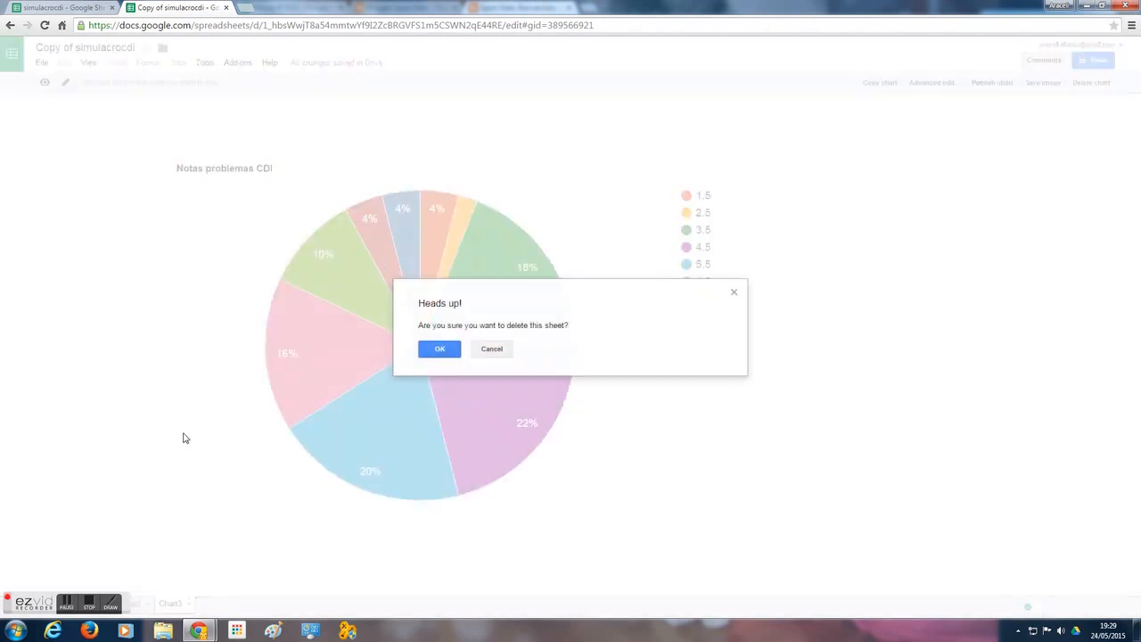
click(440, 349)
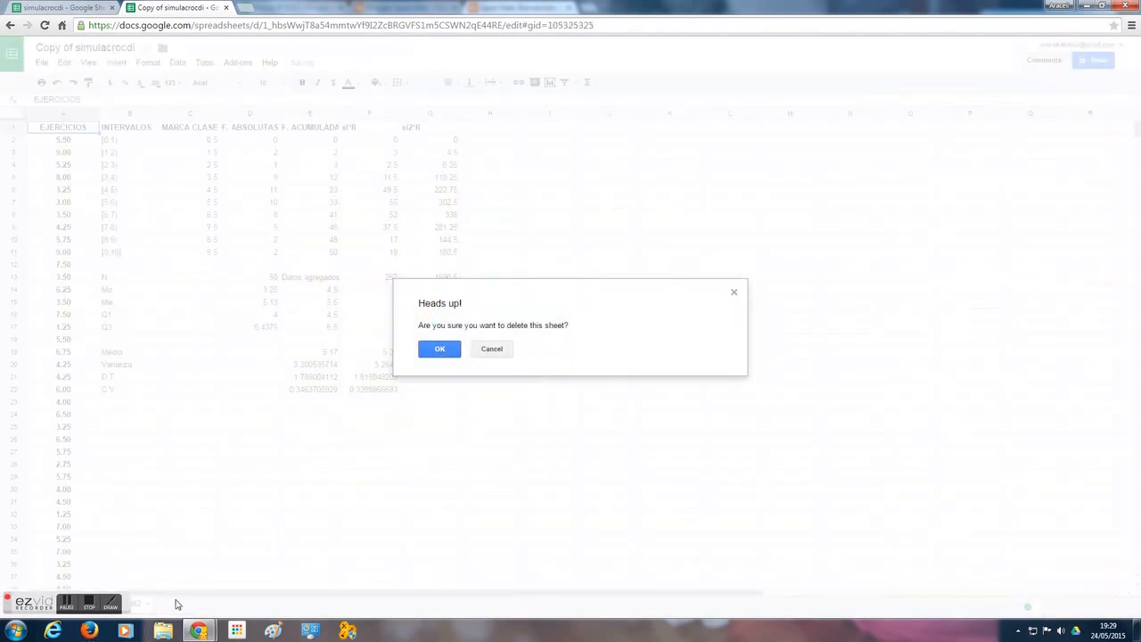
Delete the sheet that holds the EJERCICIOS frequency table and statistics
click(135, 607)
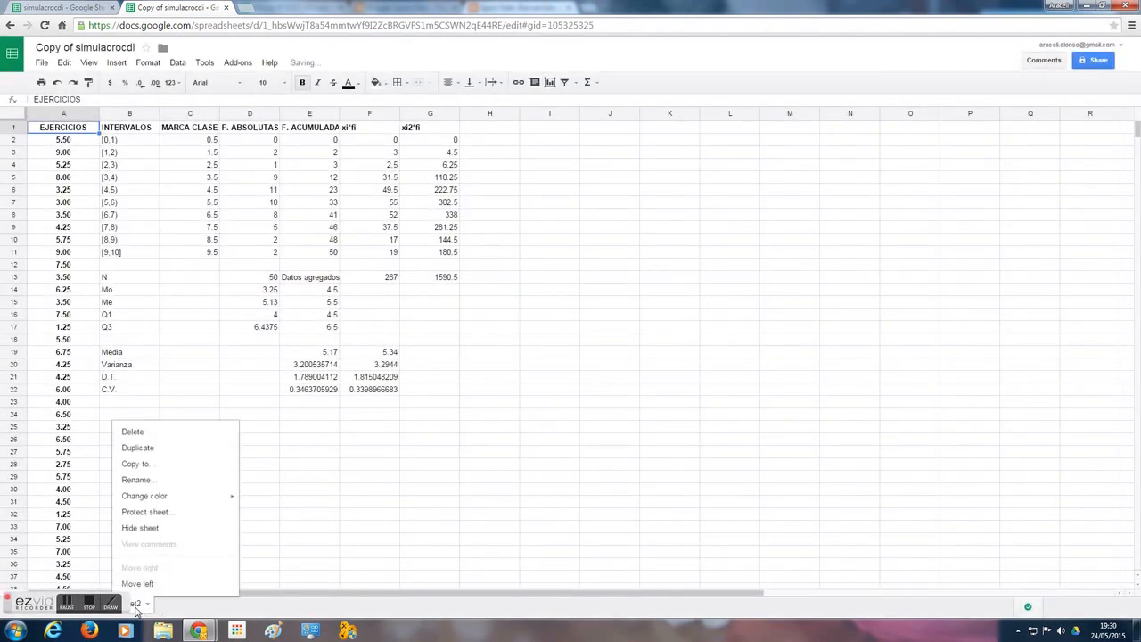
click(151, 432)
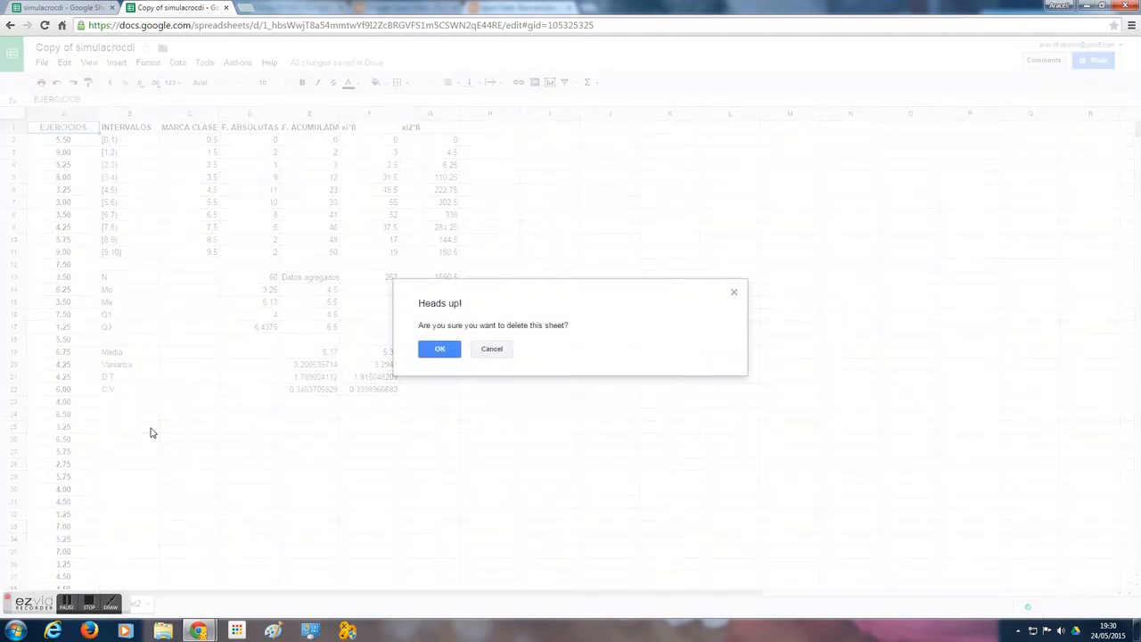
click(439, 349)
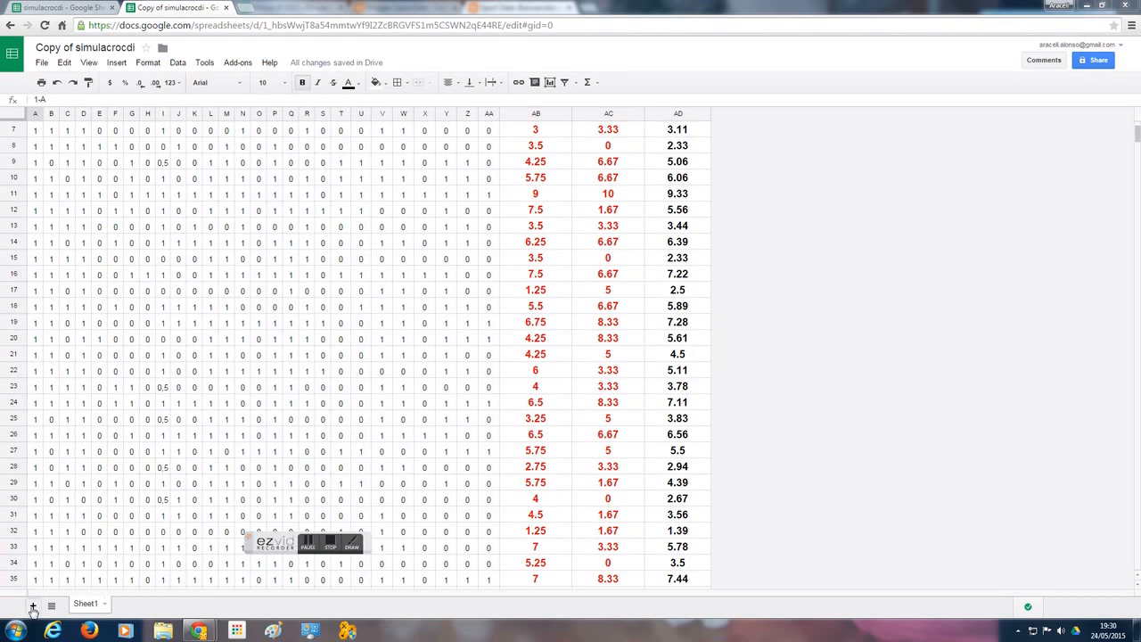
Add a new blank sheet and rename it "Descriptiva"
drag(267, 542, 1087, 533)
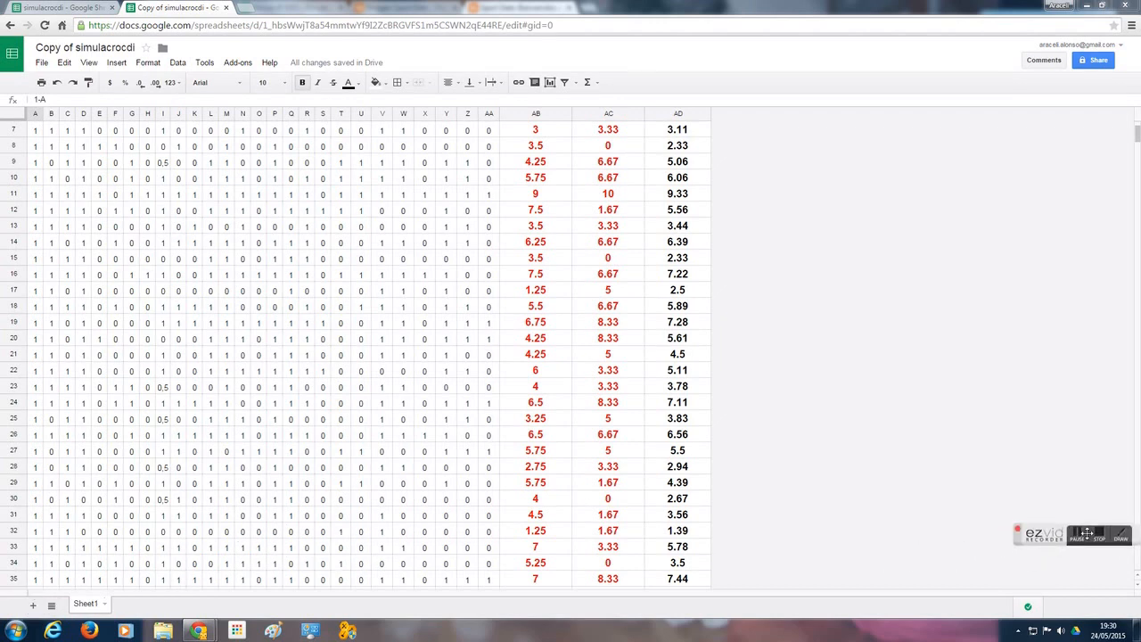
click(33, 605)
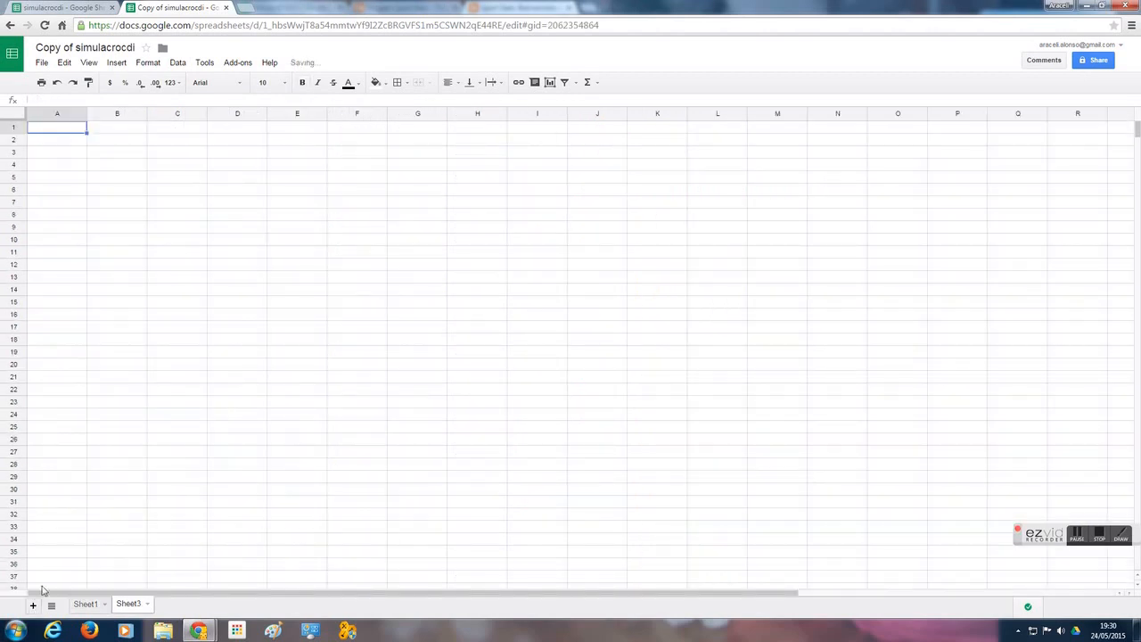
click(132, 606)
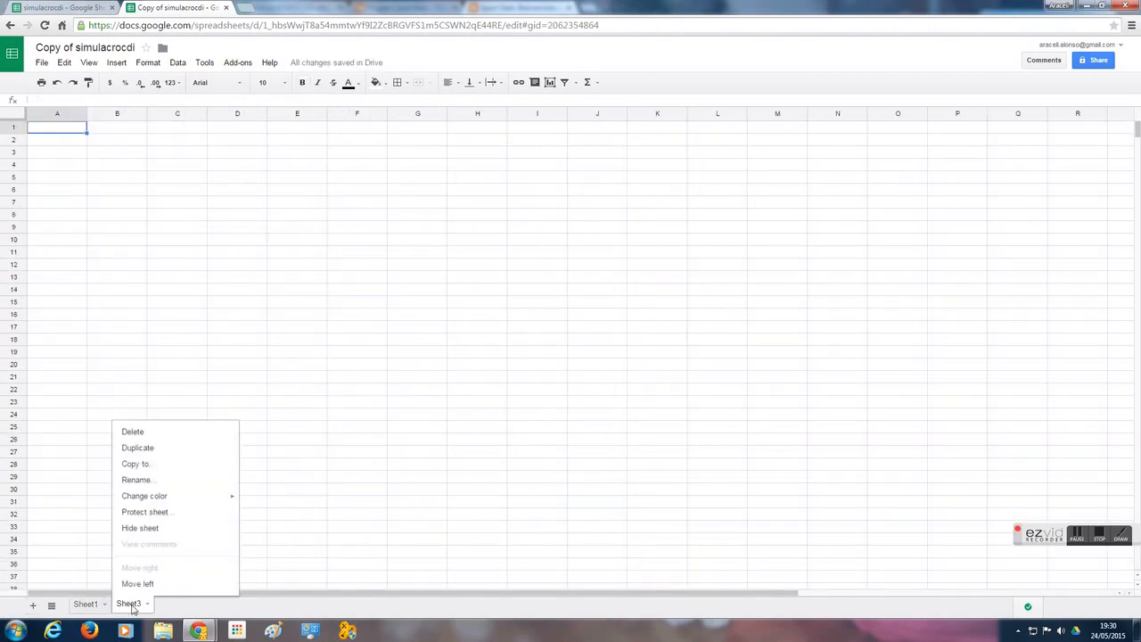
click(138, 481)
text(Descriptiva)
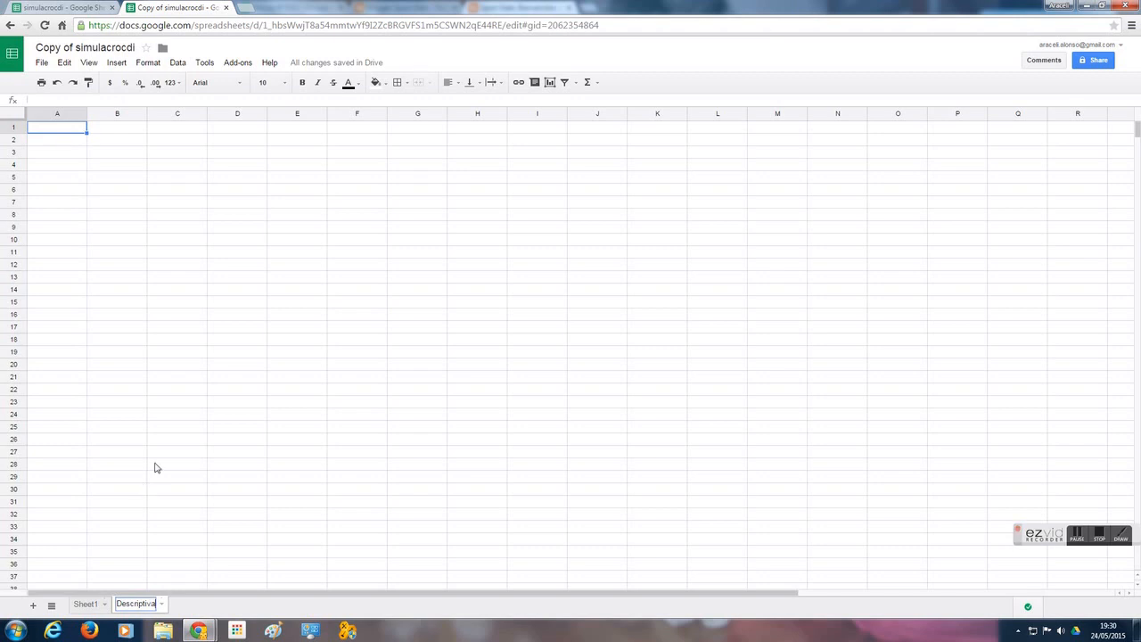
click(153, 466)
Copy the PROBLEMAS column from Sheet1 into column A of the Descriptiva sheet
click(83, 606)
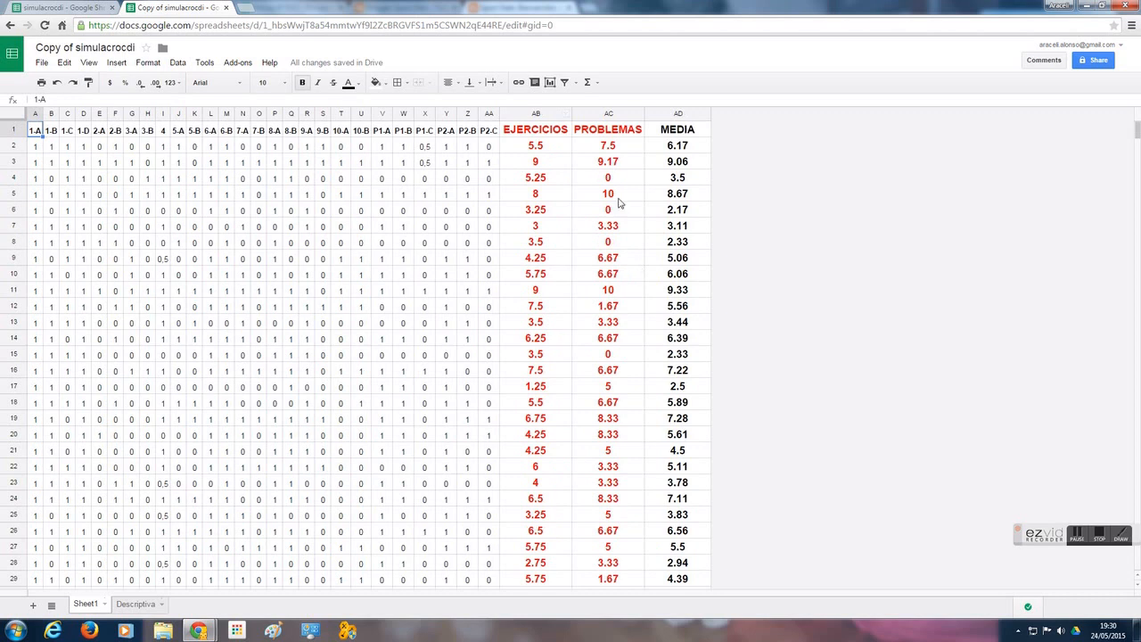
click(594, 114)
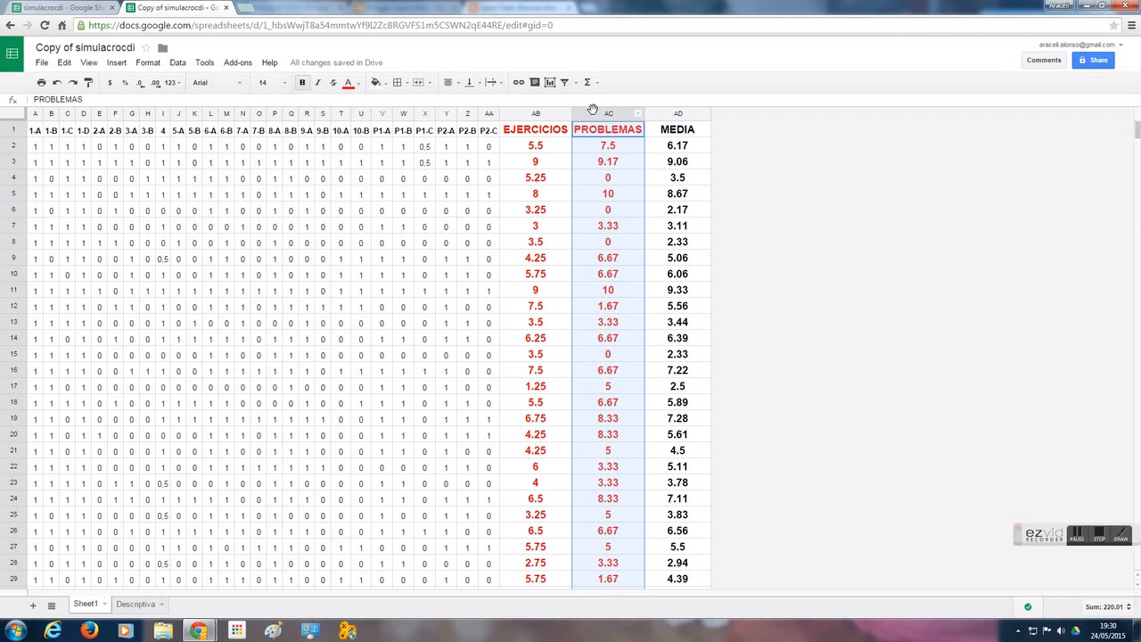
click(138, 606)
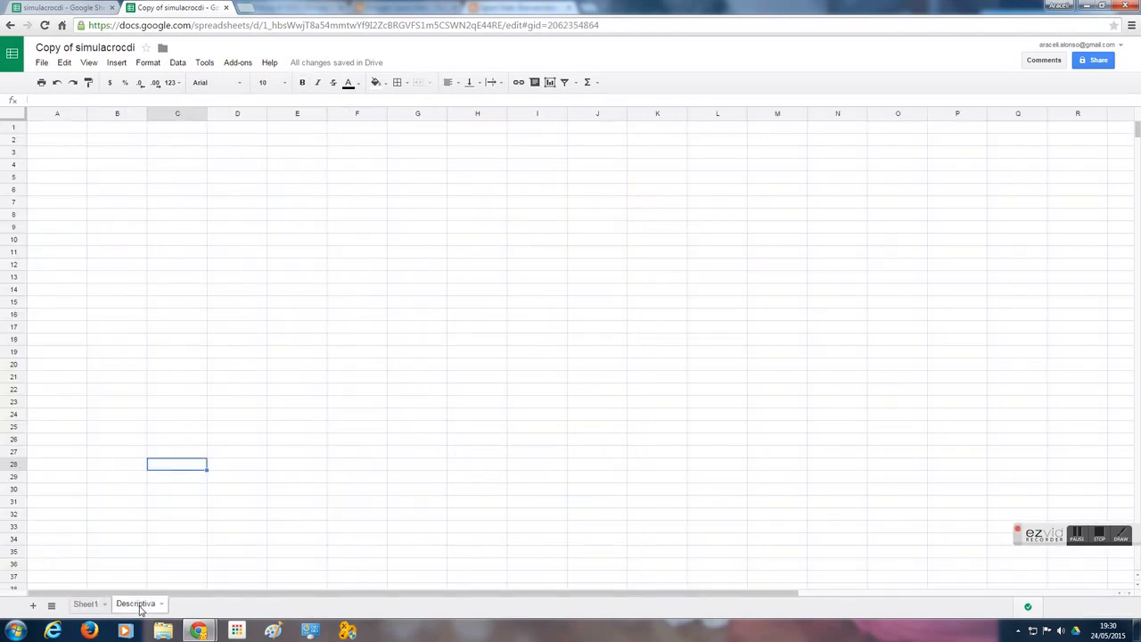
click(54, 115)
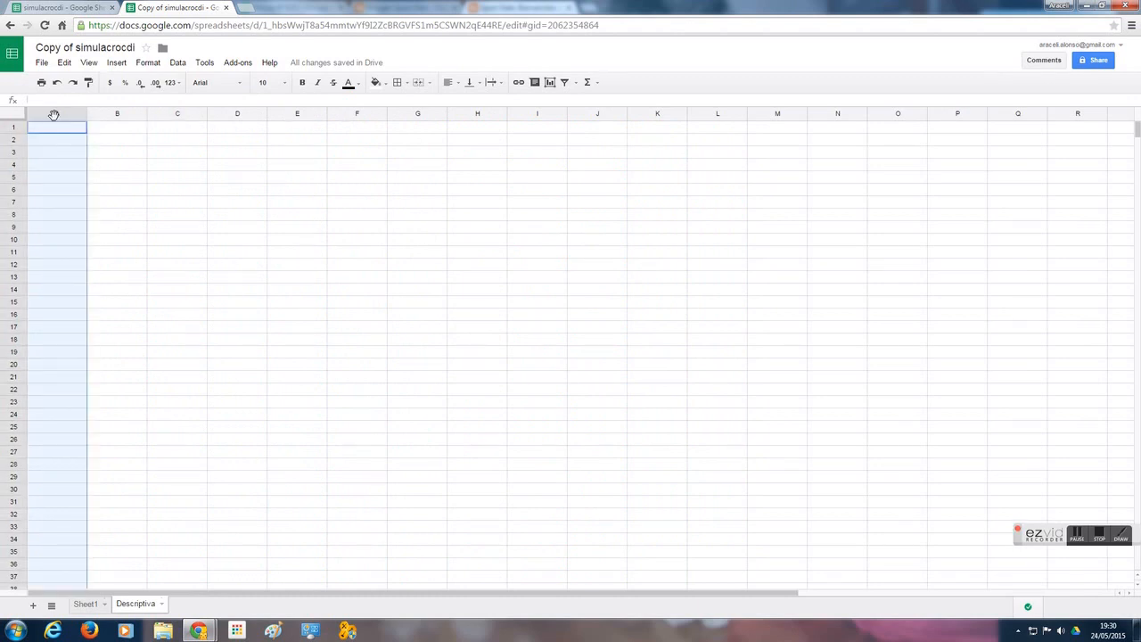
key(ctrl+v)
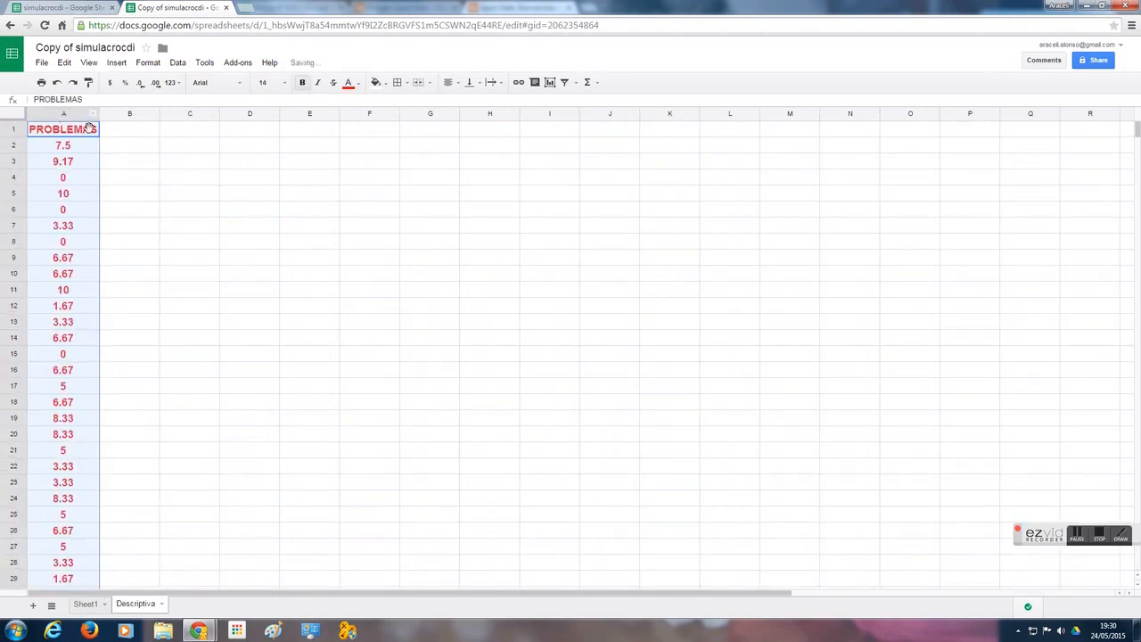
Change the text of the pasted PROBLEMAS column to black and set its font size to 10
click(359, 85)
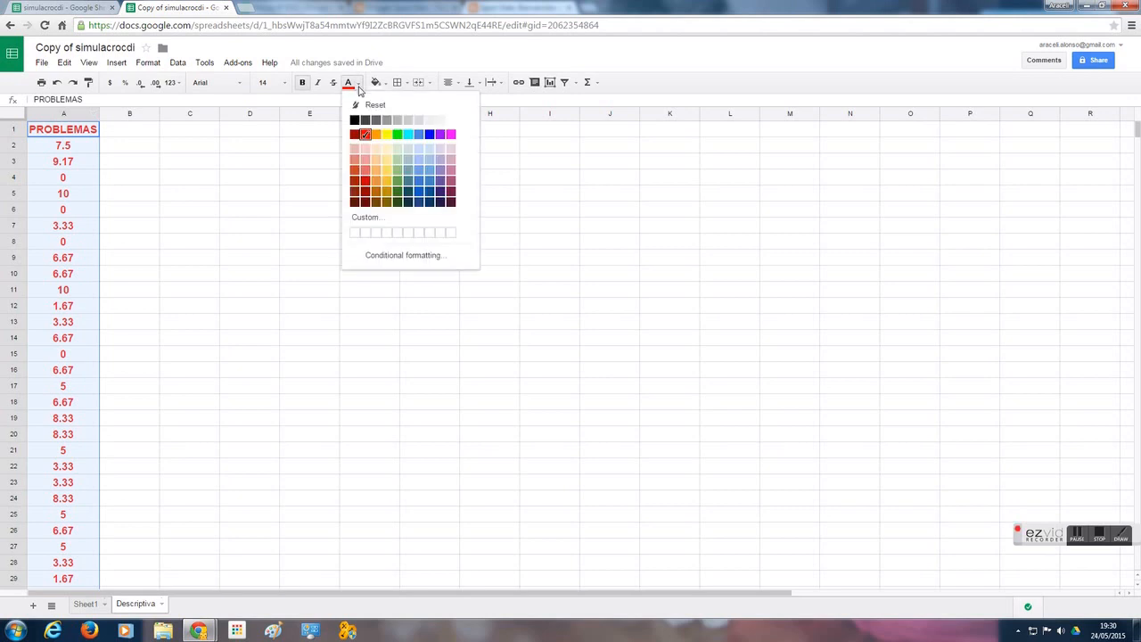
click(365, 119)
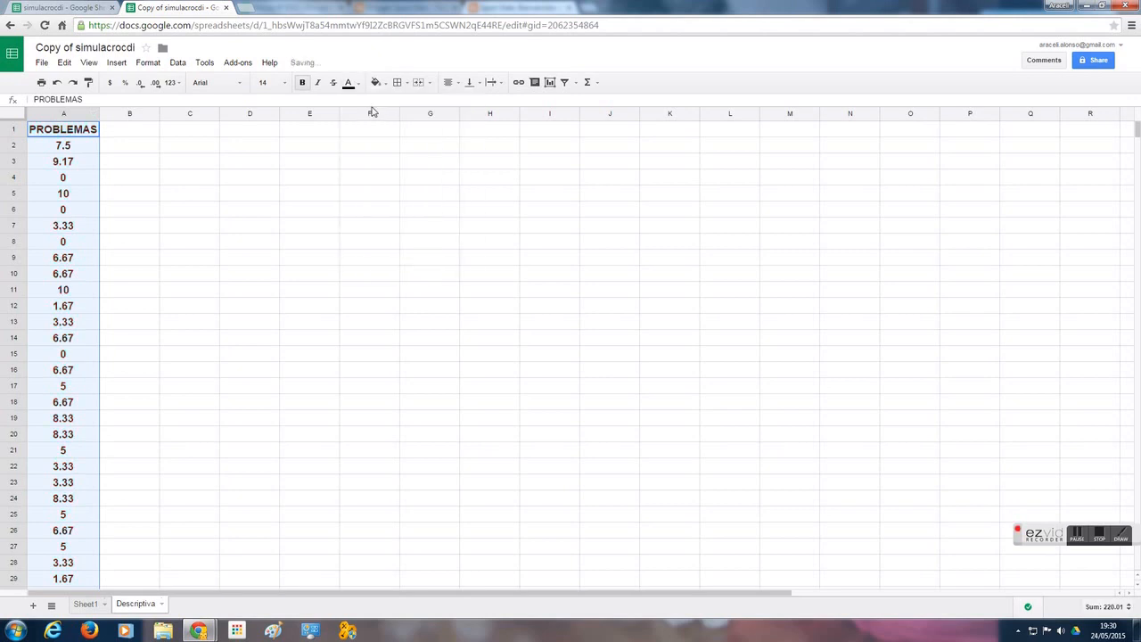
click(143, 64)
mouse_move(165, 83)
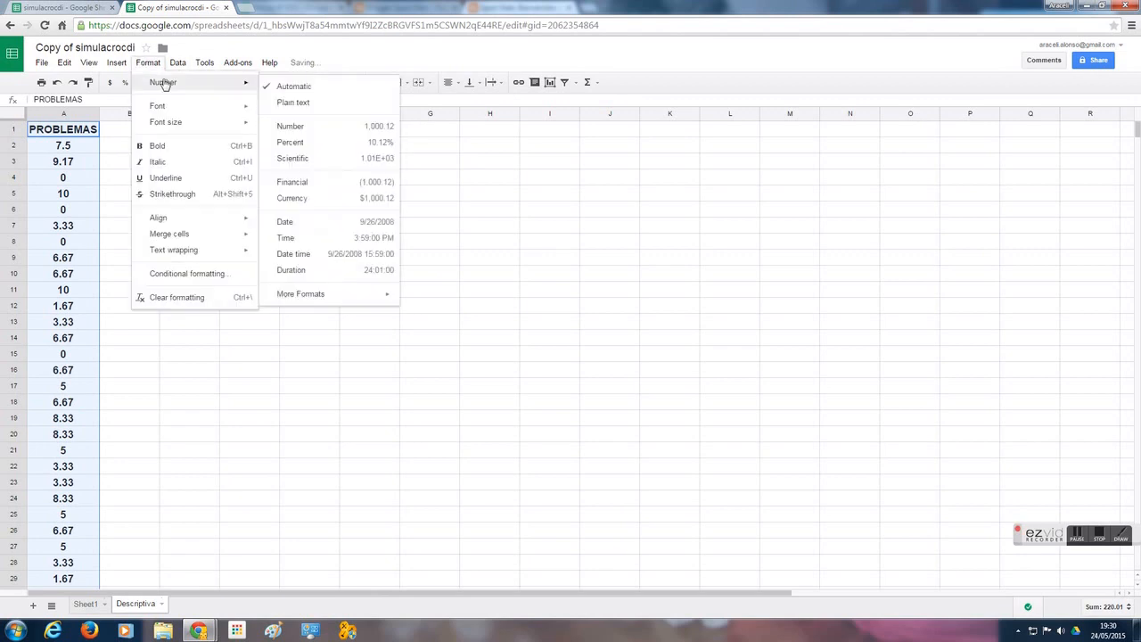
mouse_move(240, 133)
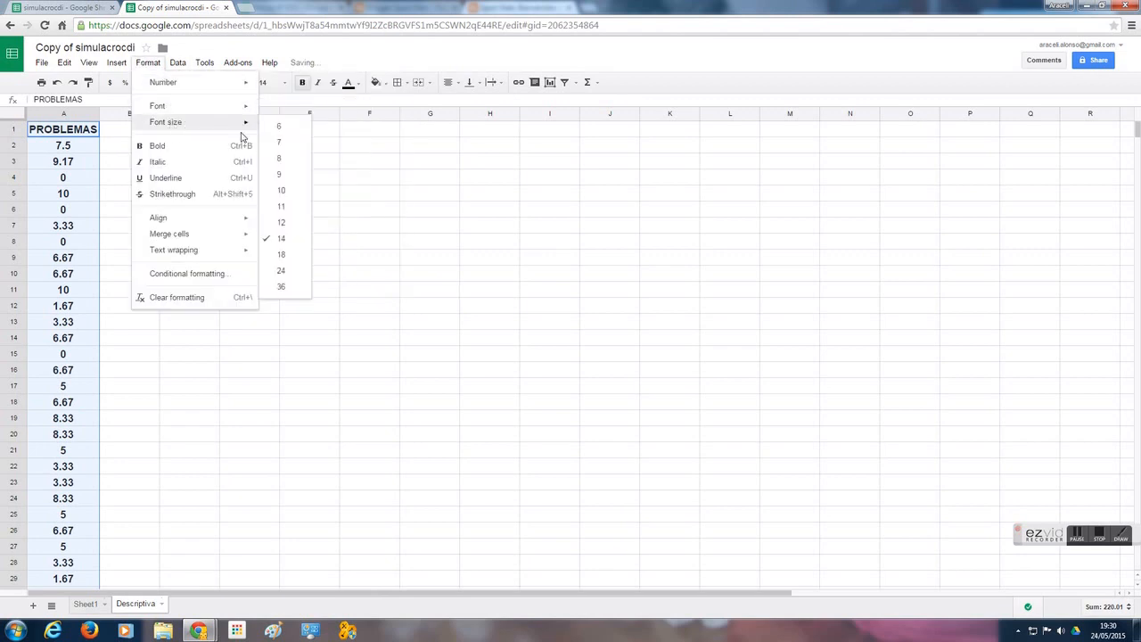
click(284, 191)
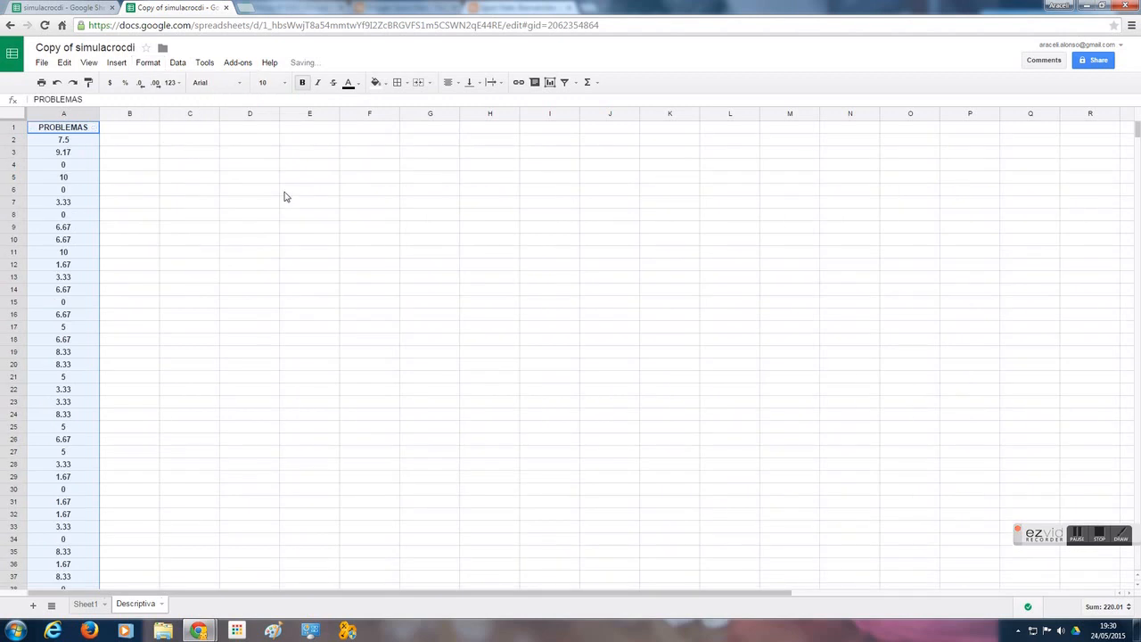
Examine the full range of PROBLEMAS grades in column A, down to its last filled row
click(119, 130)
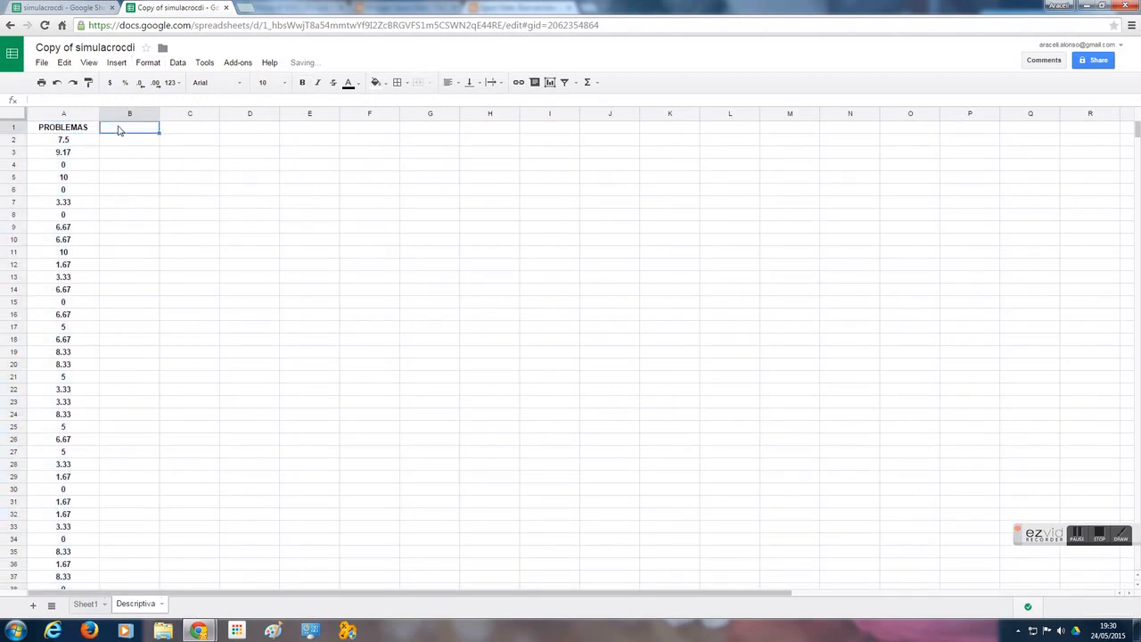
scroll(96, 366, down, 5)
scroll(97, 366, up, 4)
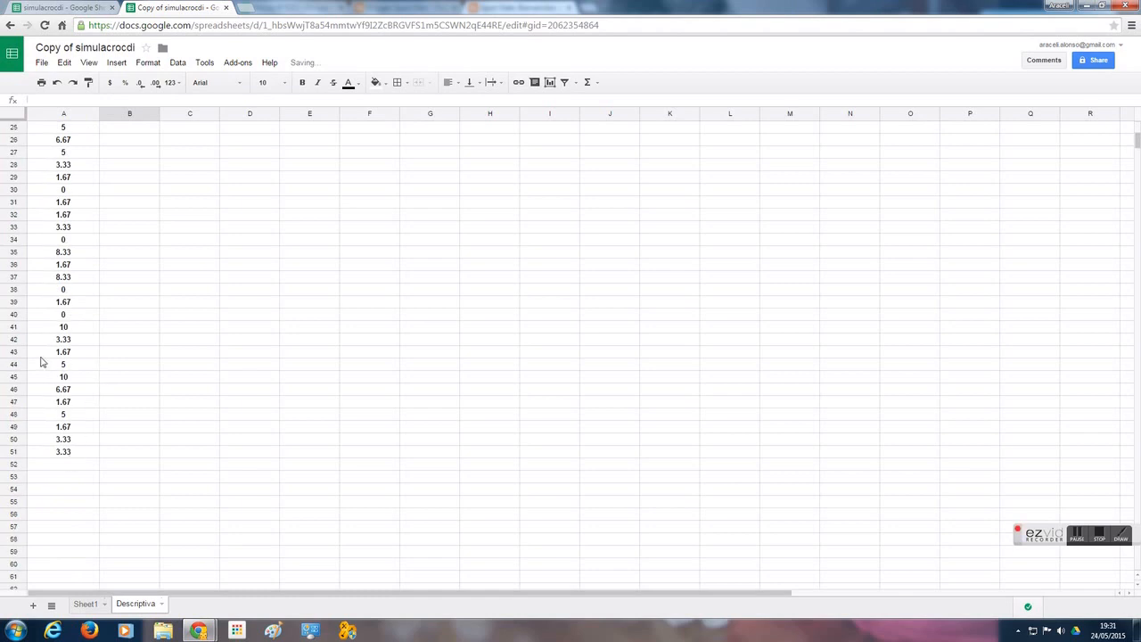
scroll(43, 362, up, 8)
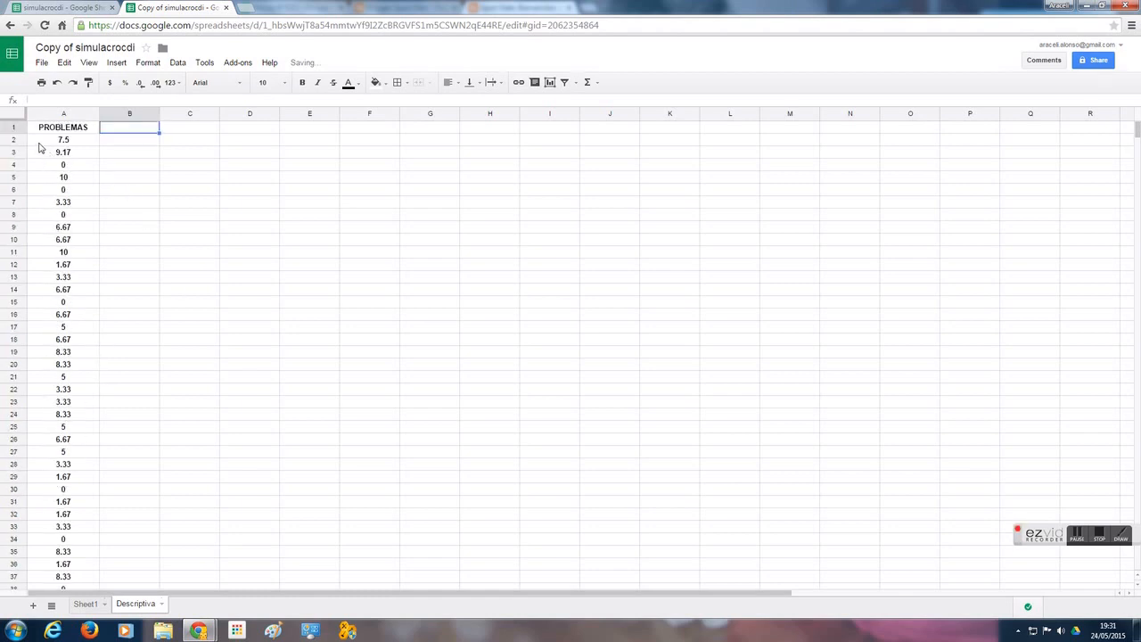
scroll(119, 351, down, 7)
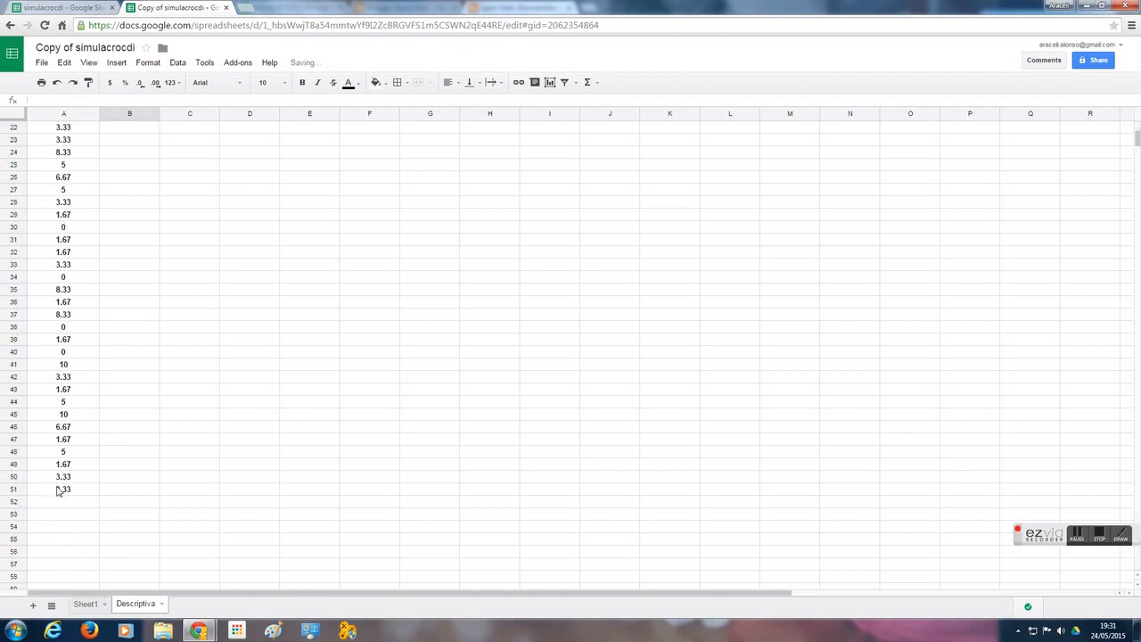
Add the header INTERVALOS in cell B1, next to the PROBLEMAS header
scroll(216, 466, up, 7)
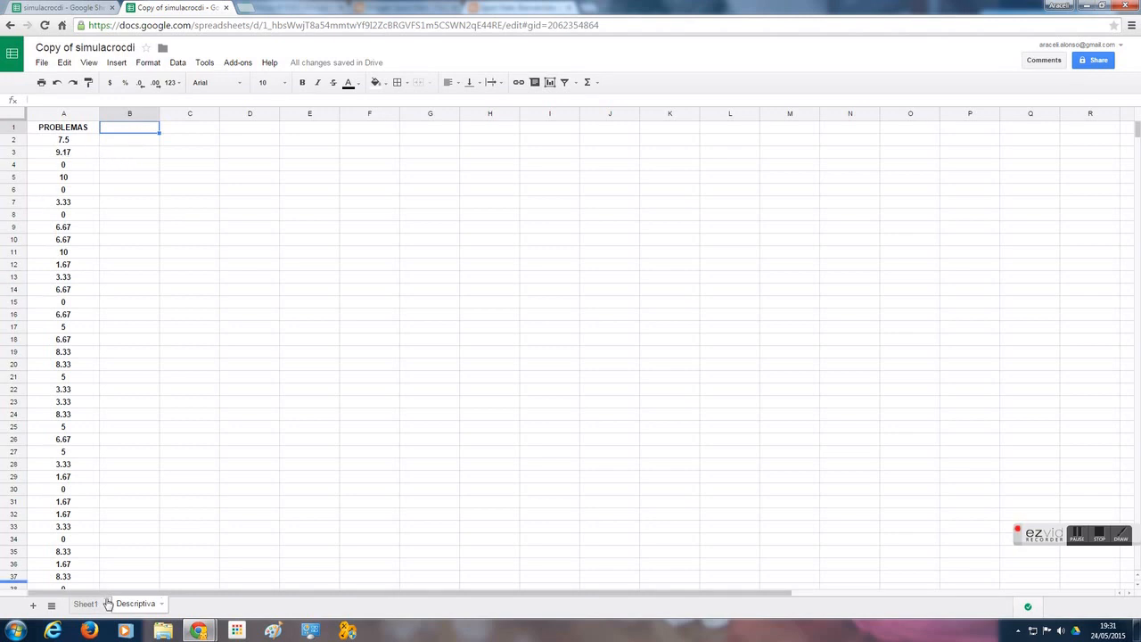
scroll(323, 420, down, 9)
scroll(324, 419, up, 9)
double_click(130, 126)
text(INT)
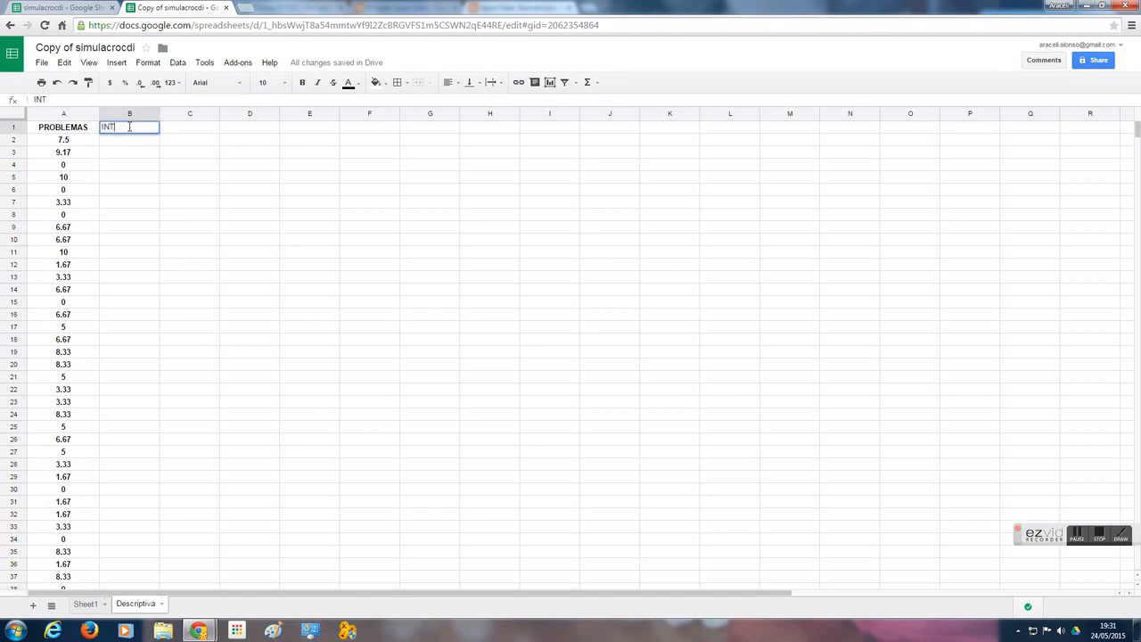
text(ERVALOS)
click(129, 145)
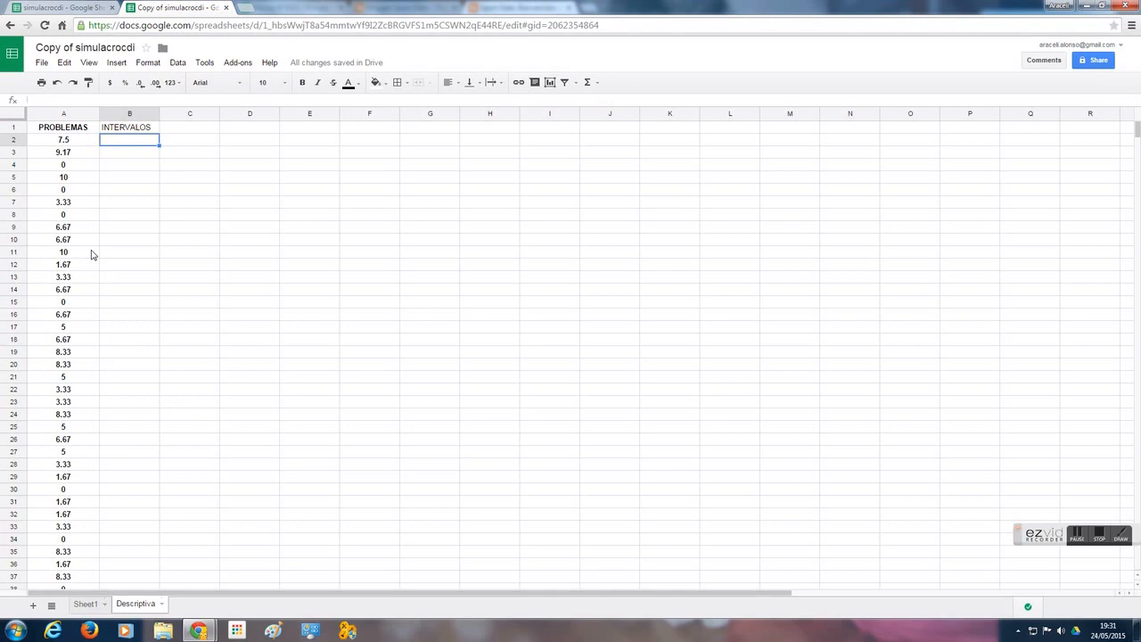
Enter the first two grade intervals under INTERVALOS: [0,1) in B2 and [1,2) in B3
double_click(125, 140)
text(^)
key(BackSpace)
text([0,1))
click(128, 156)
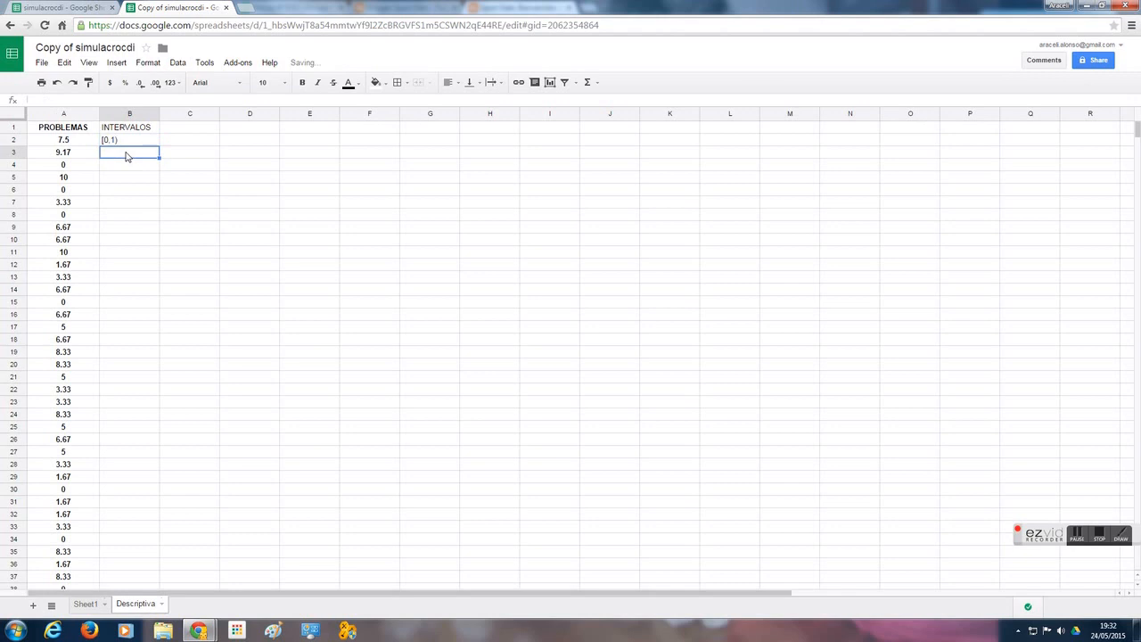
double_click(127, 154)
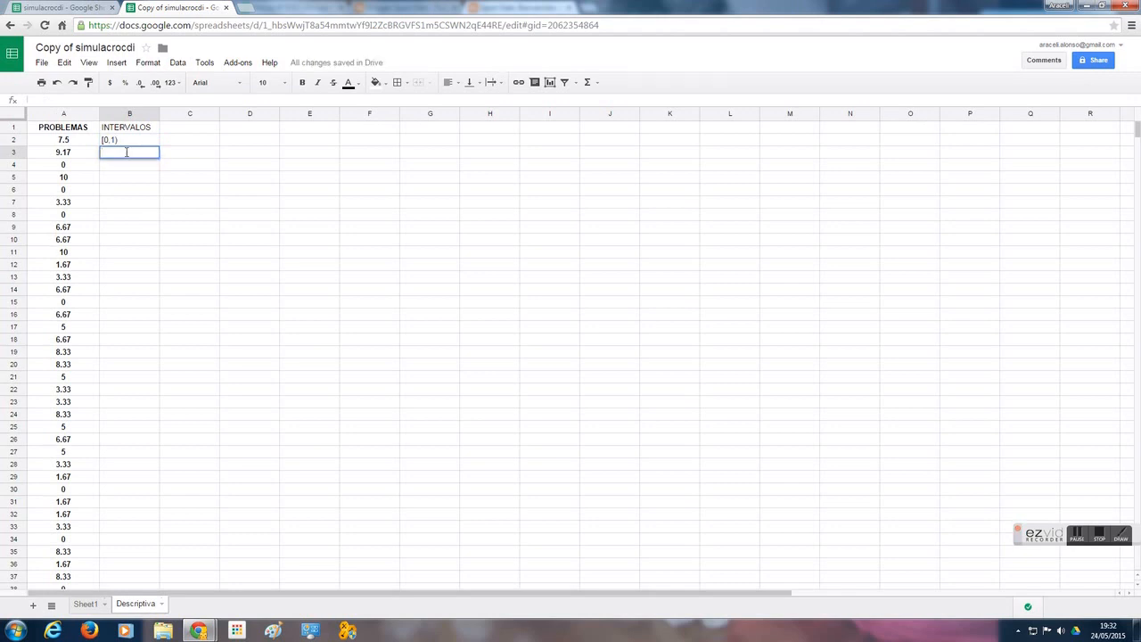
text([1,2))
click(125, 141)
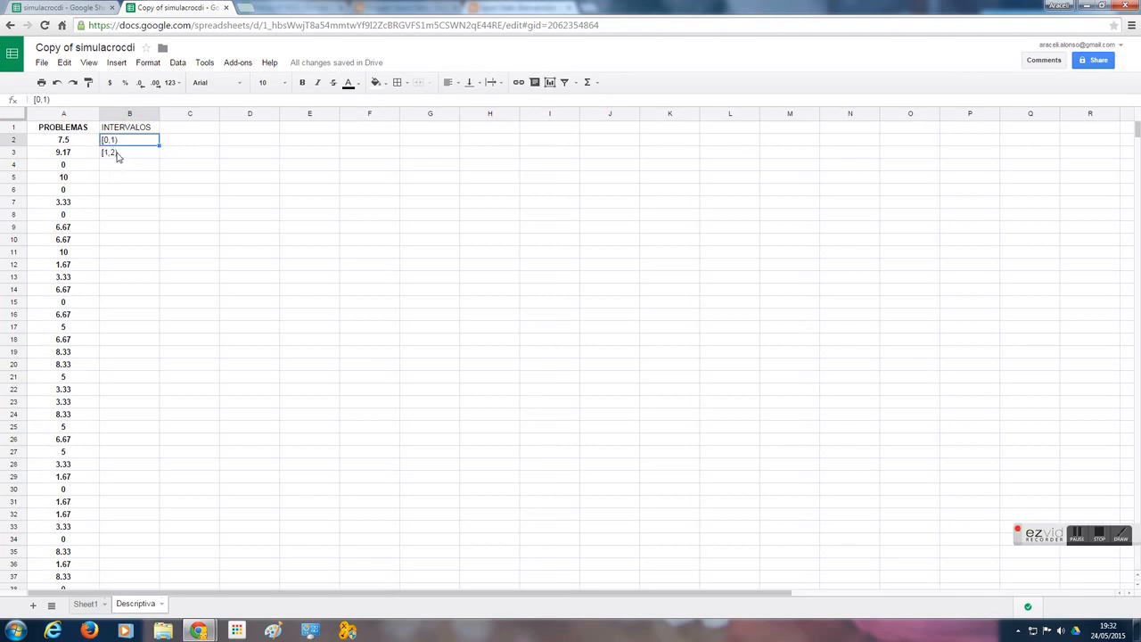
Enter the interval [2,3) in cell B4 without stray characters
click(117, 166)
double_click(117, 165)
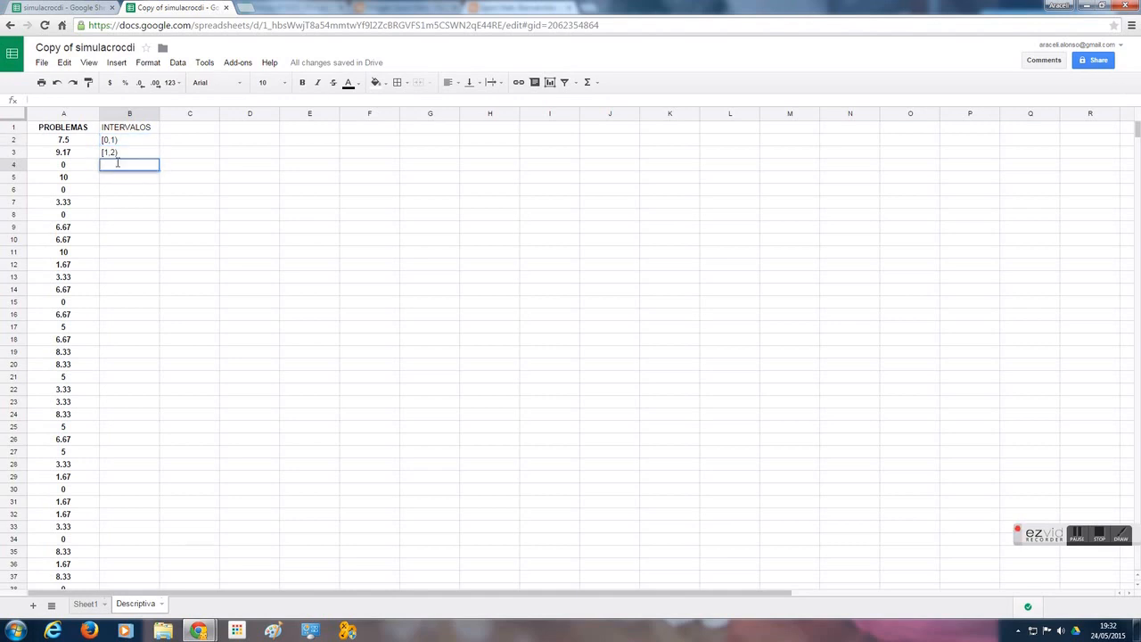
text([2,3               9)
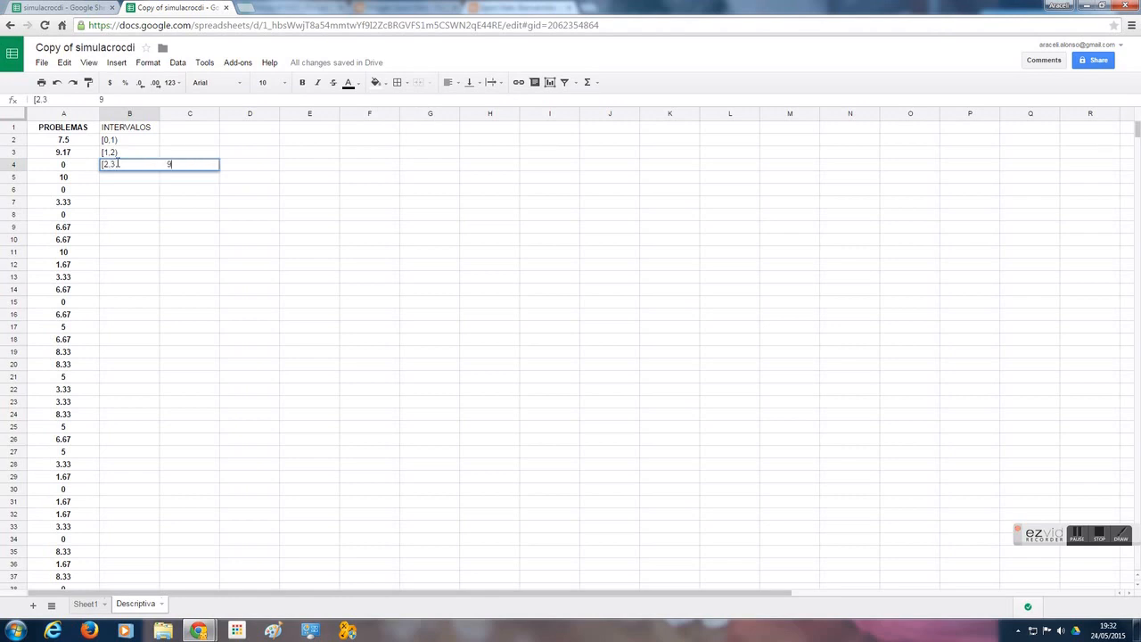
key(BackSpace)
key(BackSpace)
key(BackSpace)
click(131, 184)
click(122, 169)
double_click(122, 172)
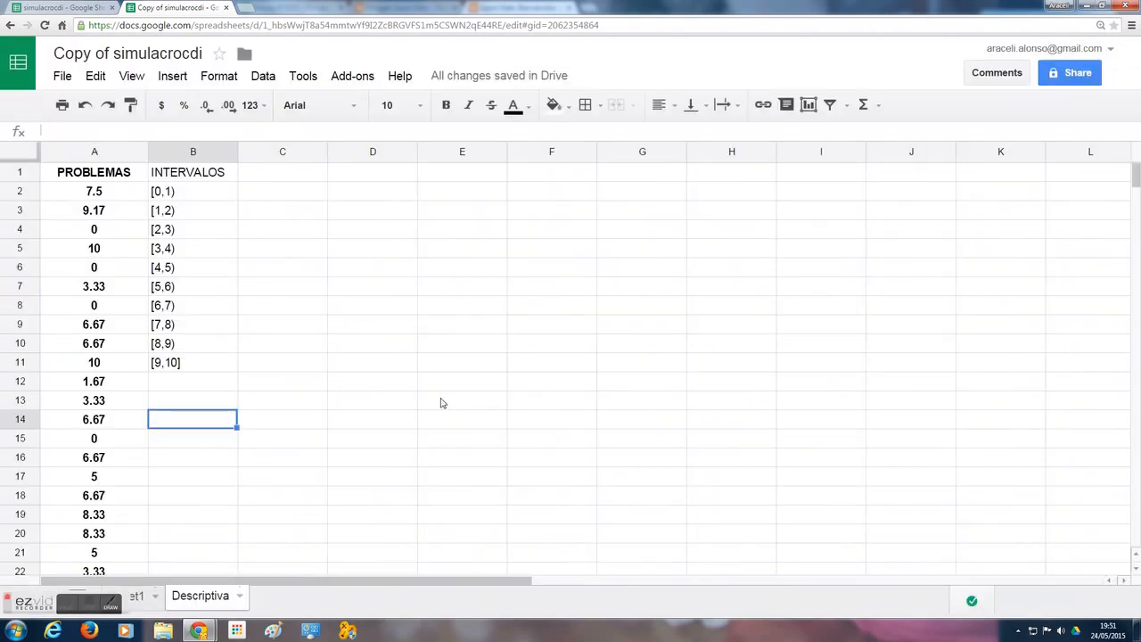
drag(112, 602, 1135, 558)
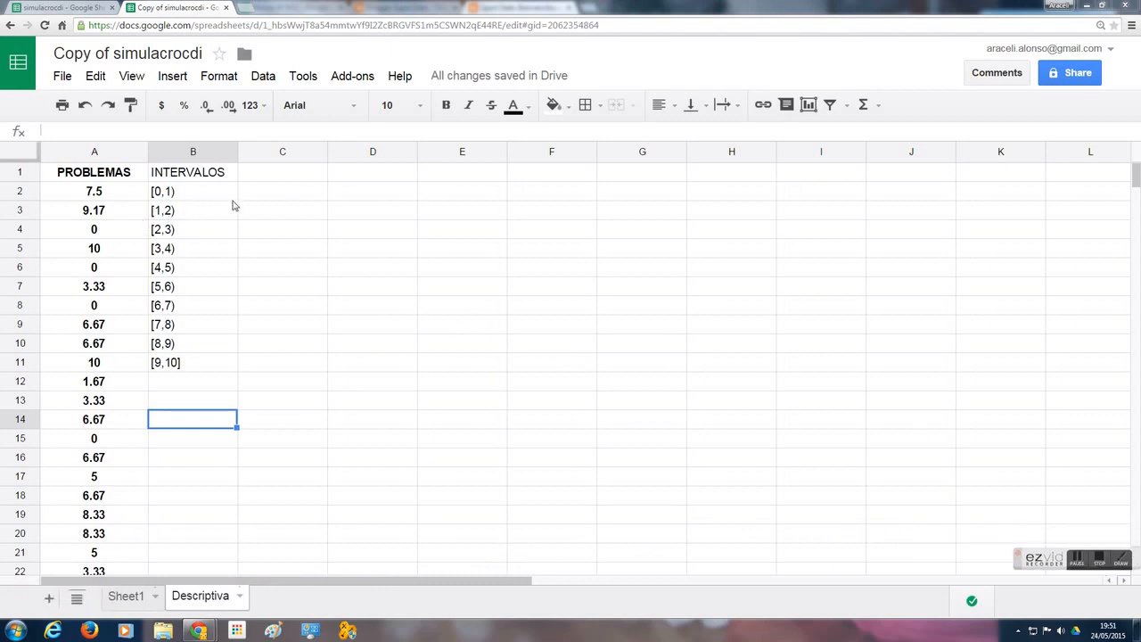
Add the header F. ABSOLUTAS in cell C1, next to INTERVALOS
double_click(301, 174)
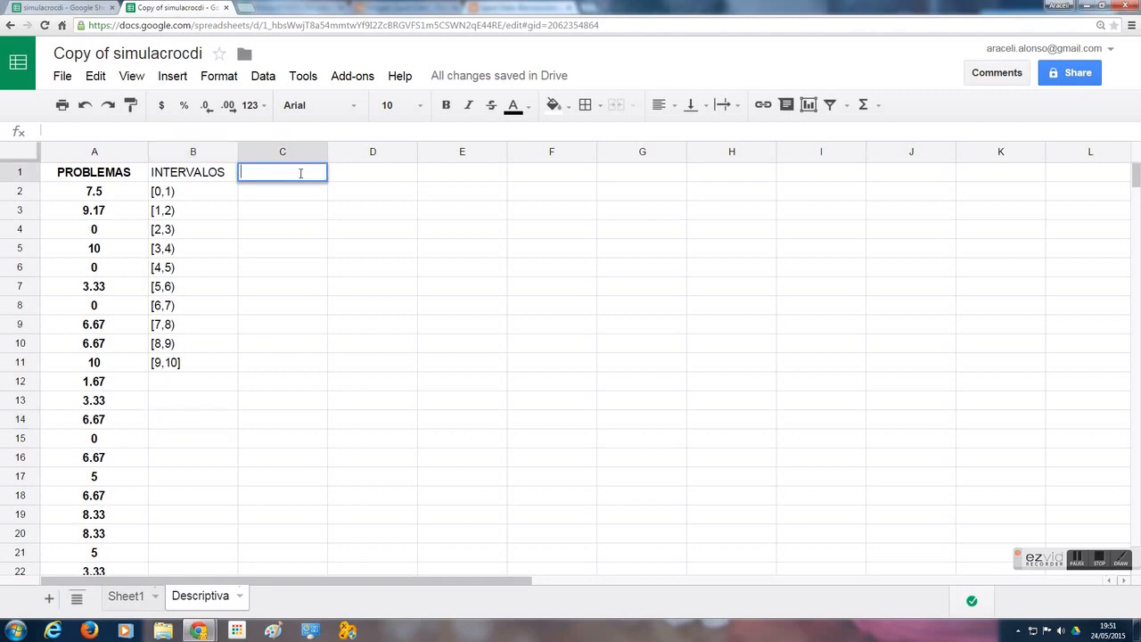
text(f)
key(BackSpace)
text(F. ABSOLUTAS)
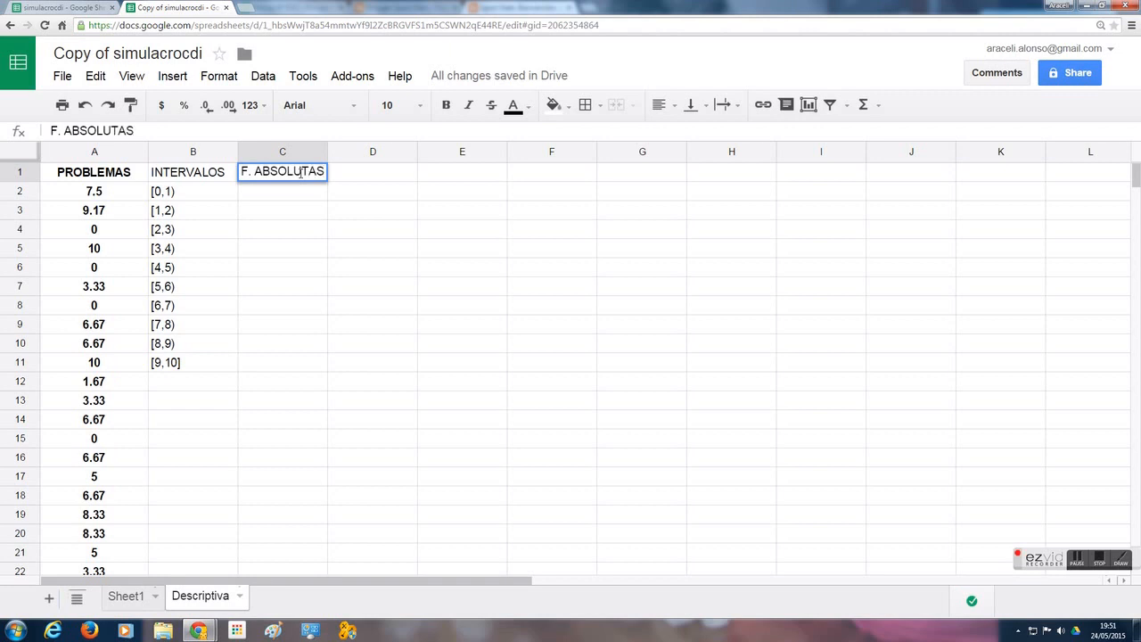
click(287, 196)
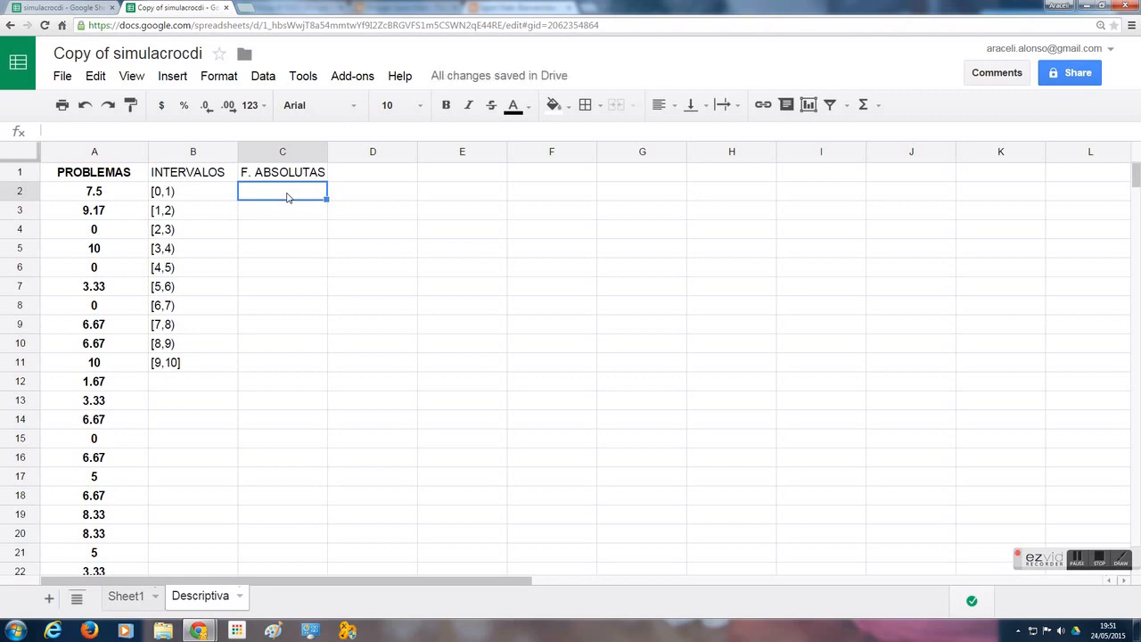
Begin a COUNTIF formula in cell C2 for the absolute frequency of the [0,1) interval
double_click(287, 195)
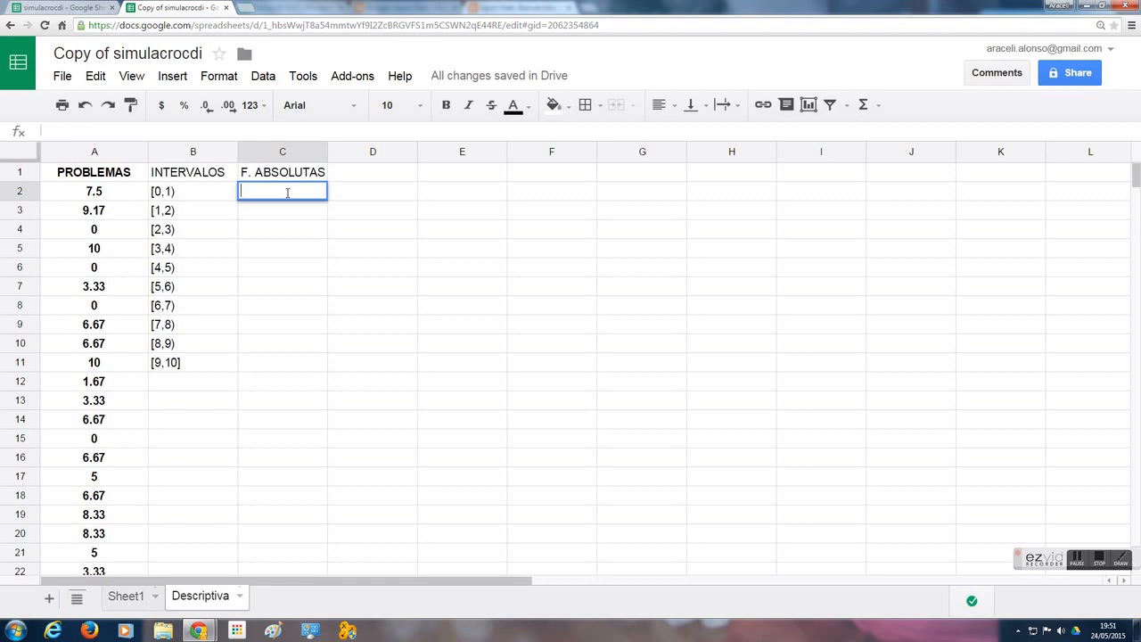
text(=)
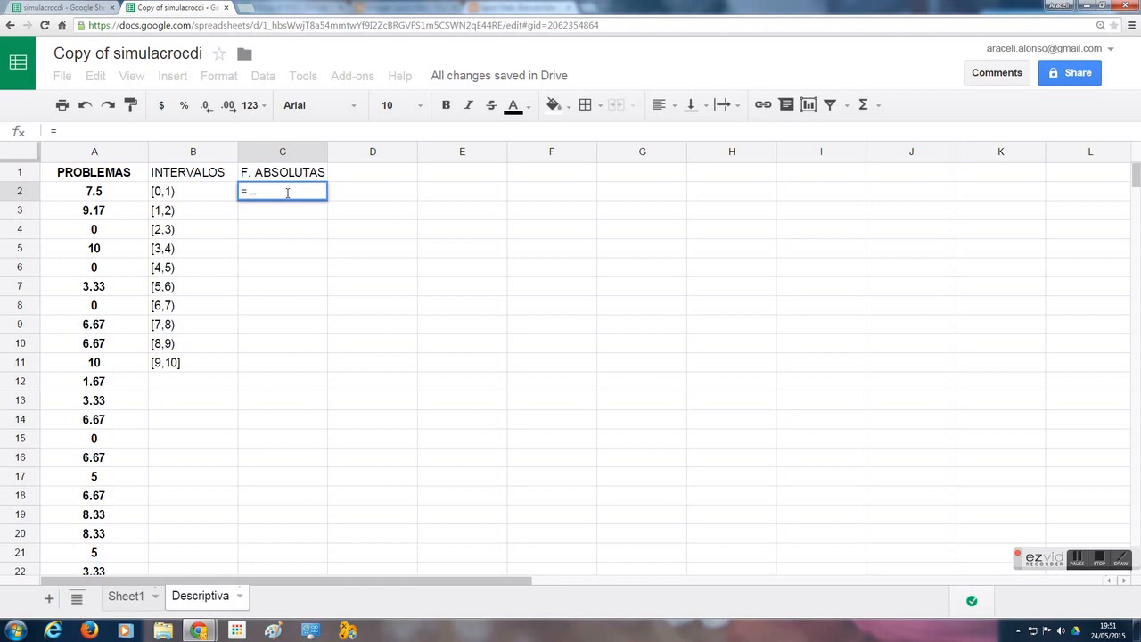
text(CO)
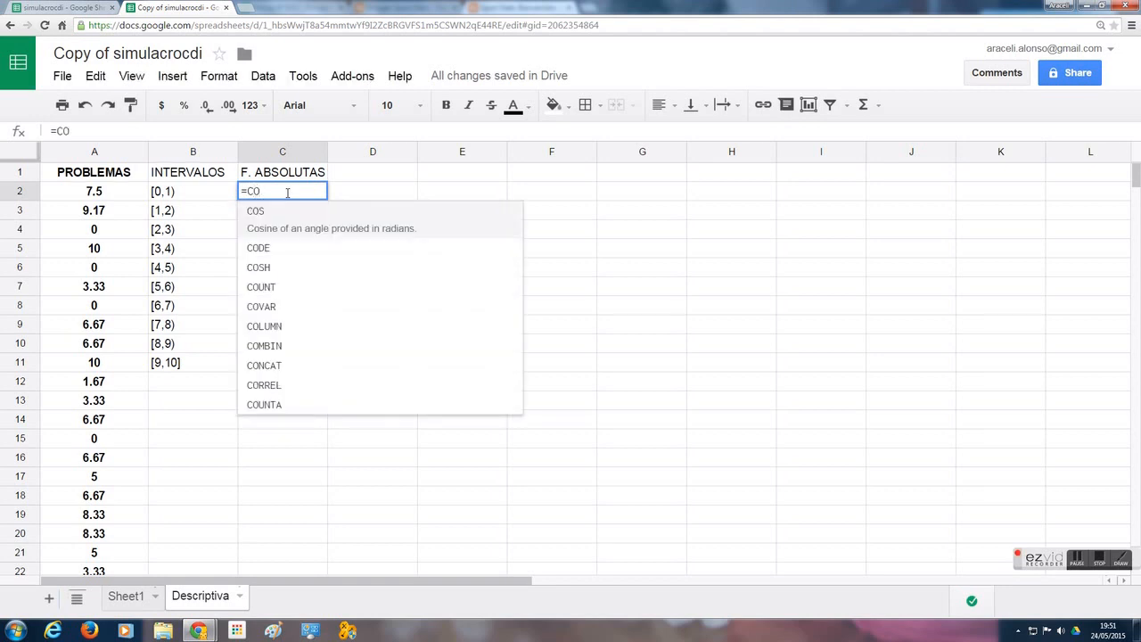
text(UNT)
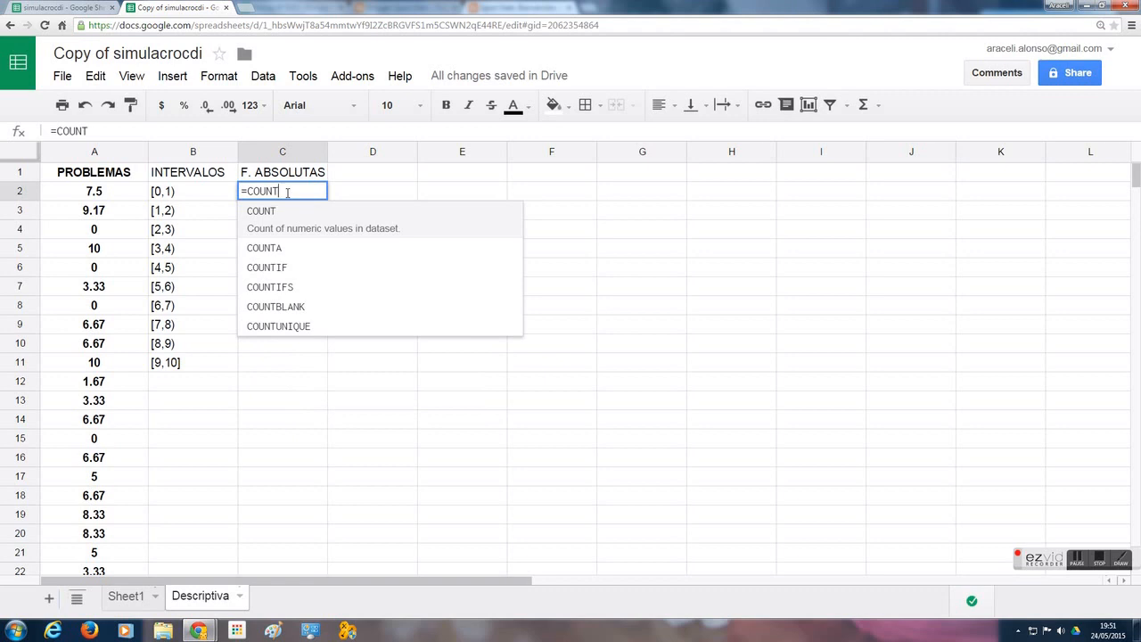
text(IF)
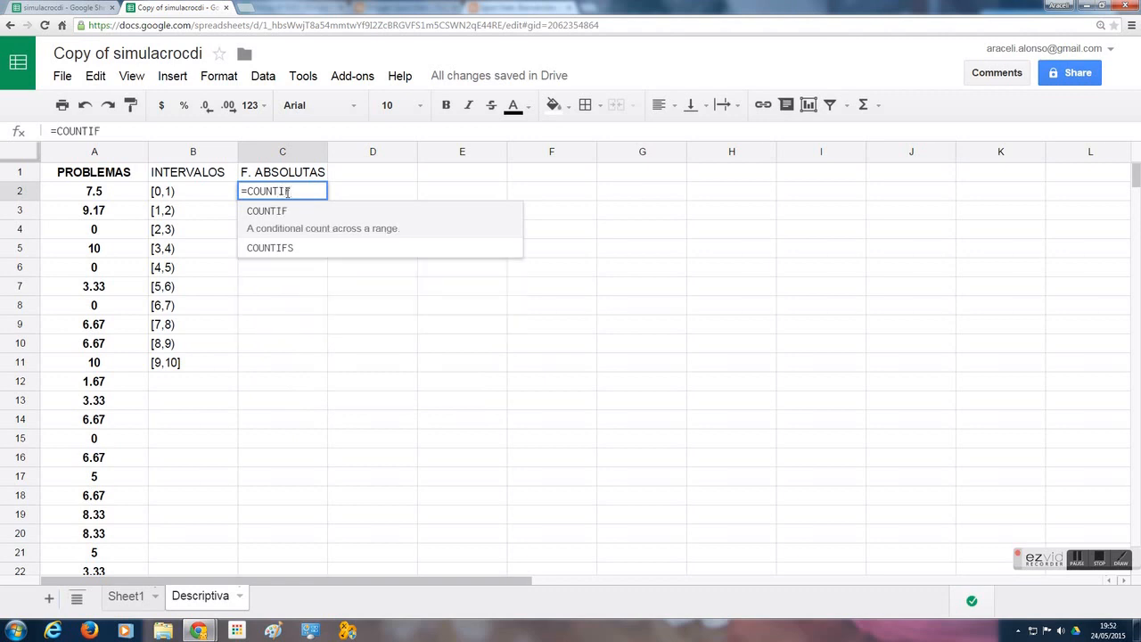
click(332, 235)
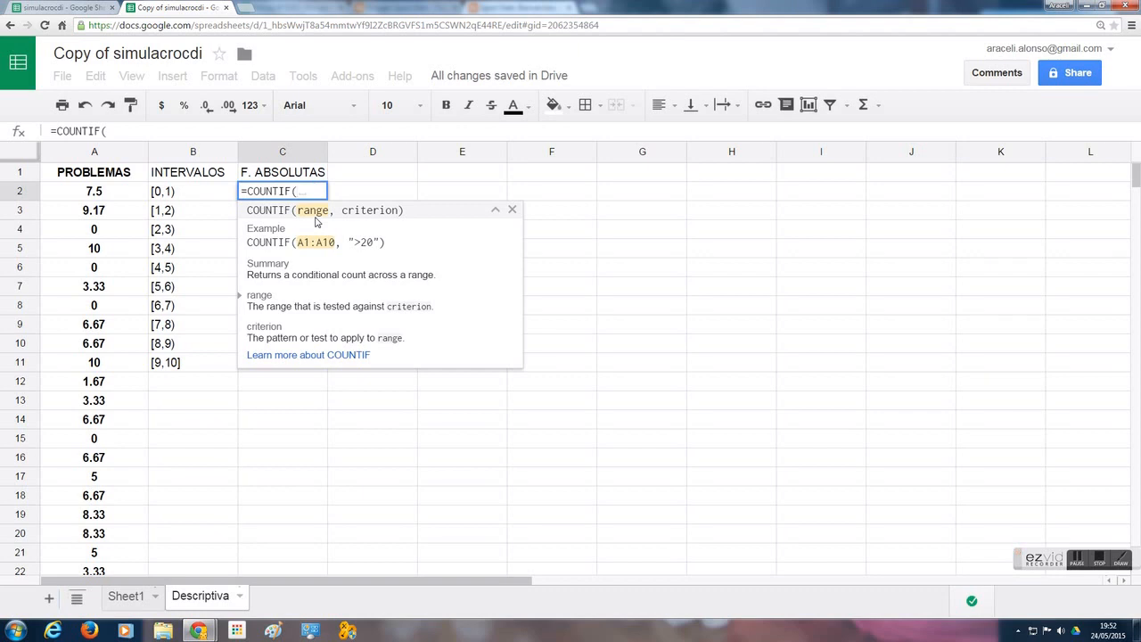
text(A)
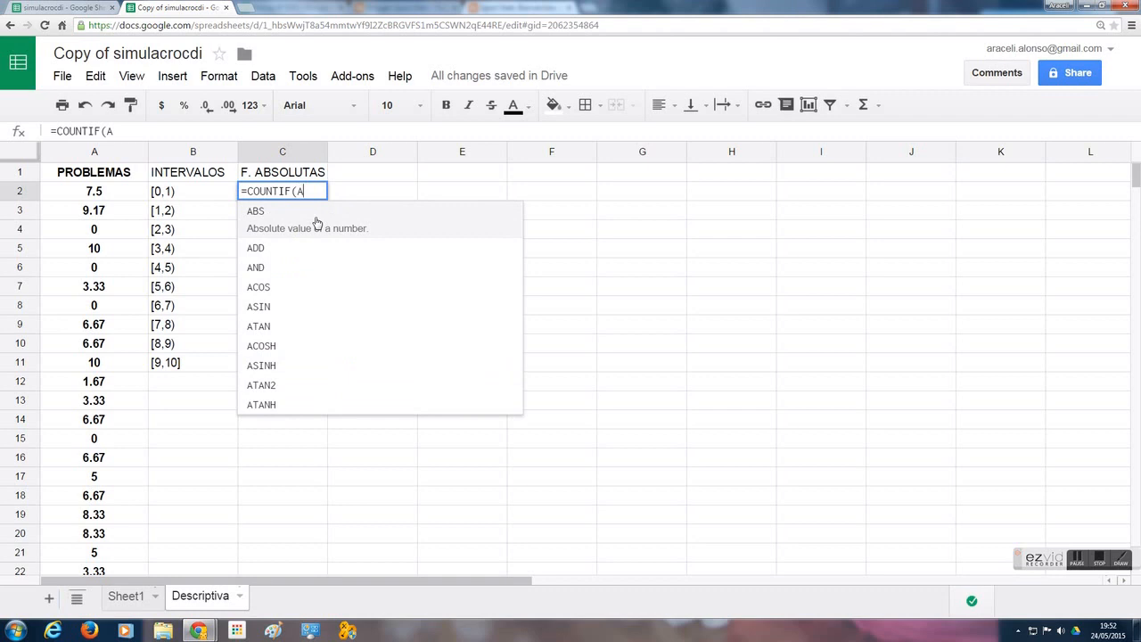
text(2)
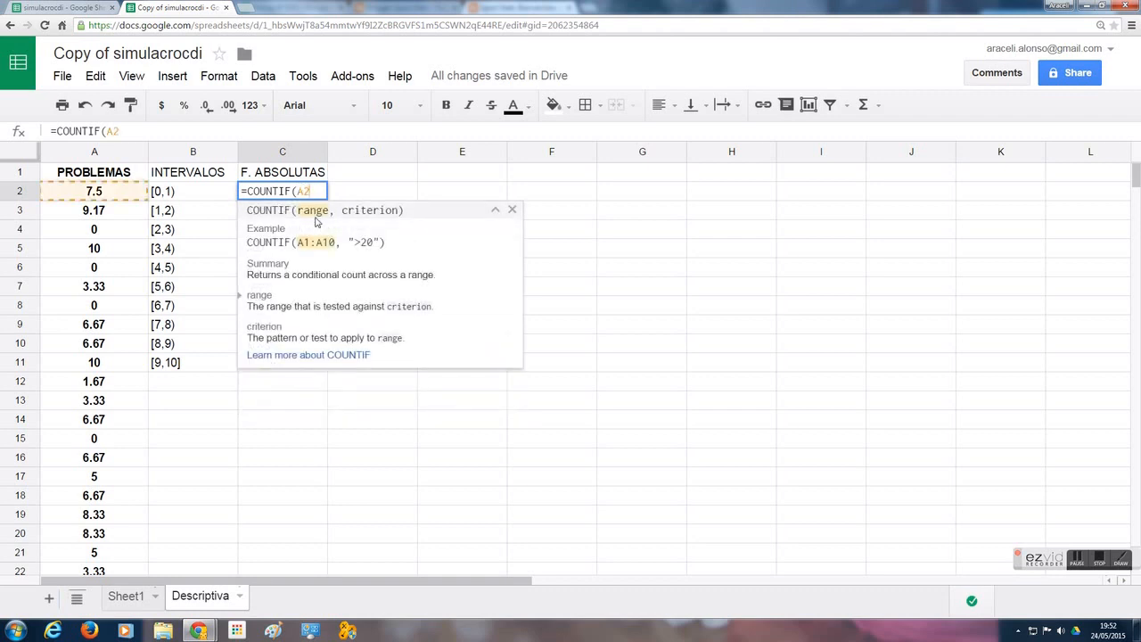
click(104, 193)
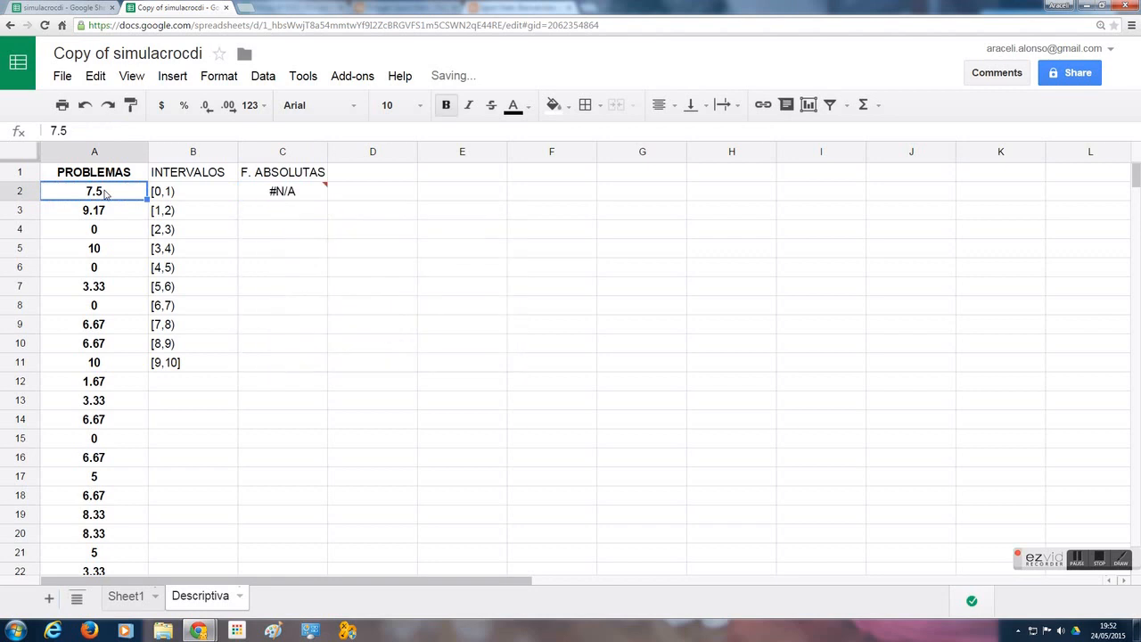
double_click(319, 194)
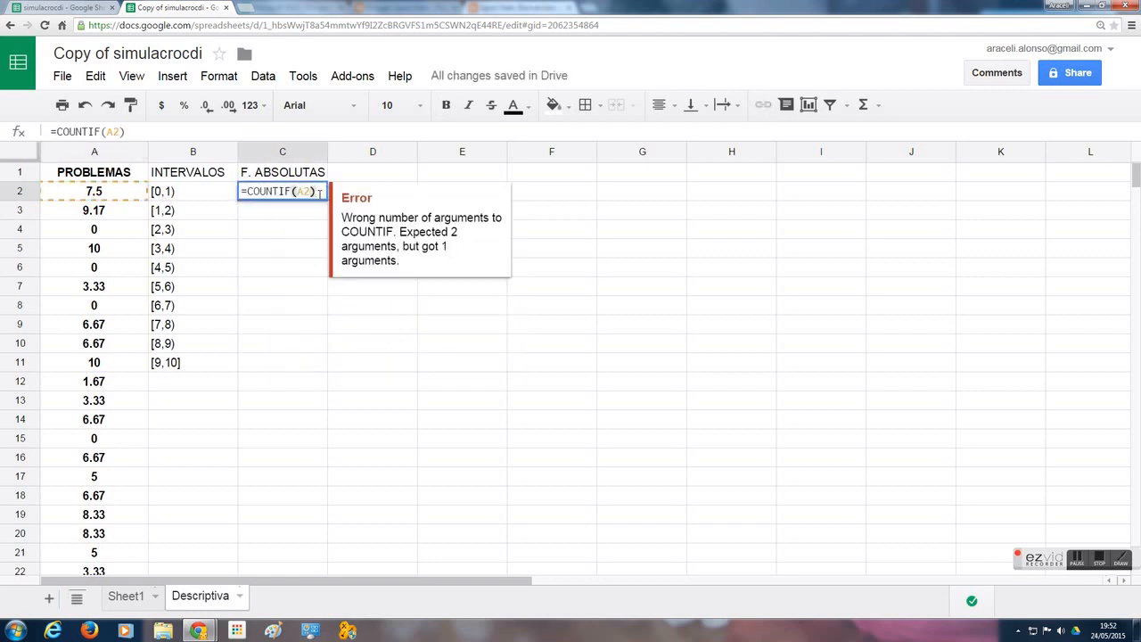
key(BackSpace)
key(BackSpace)
key(BackSpace)
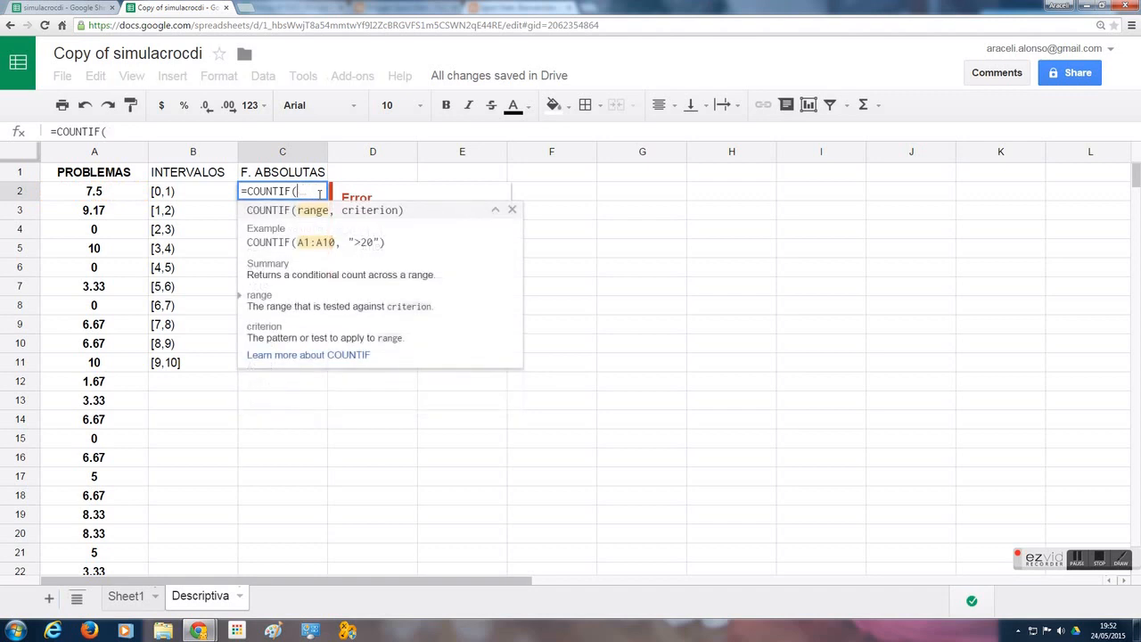
Set the range of the COUNTIF formula in C2 to the PROBLEMAS grades in A2:A51
click(93, 193)
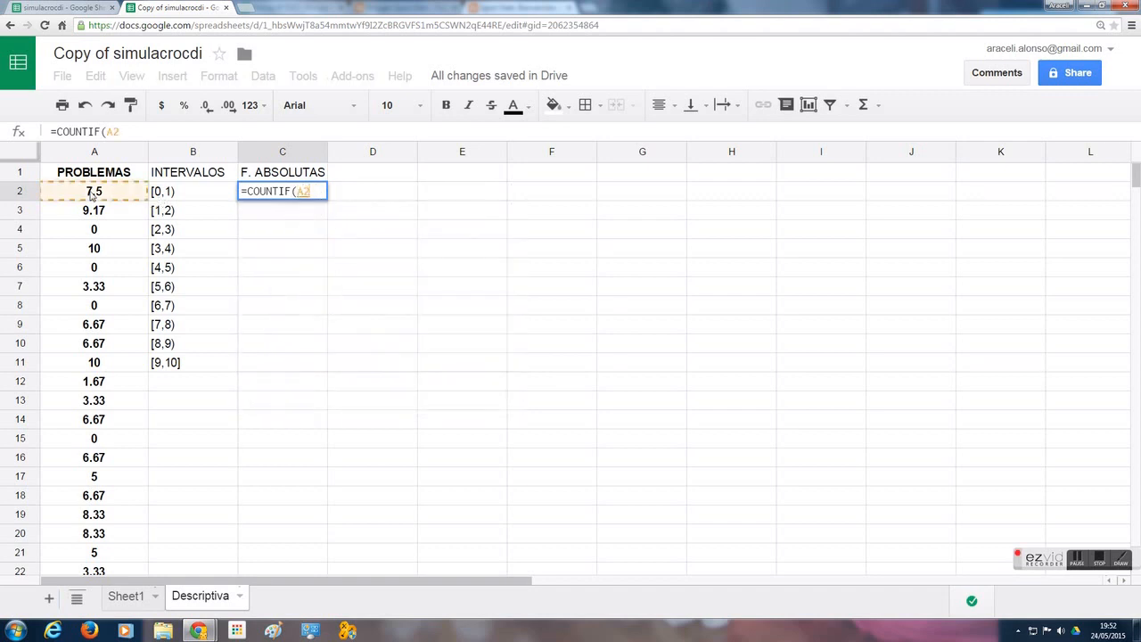
drag(92, 194, 93, 558)
key(shift+Down)
key(shift+Down)
key(shift+Down)
key(shift+Down)
key(shift+Down)
key(shift+Down)
key(shift+Down)
key(shift+Down)
key(shift+Down)
key(shift+Down)
key(shift+Down)
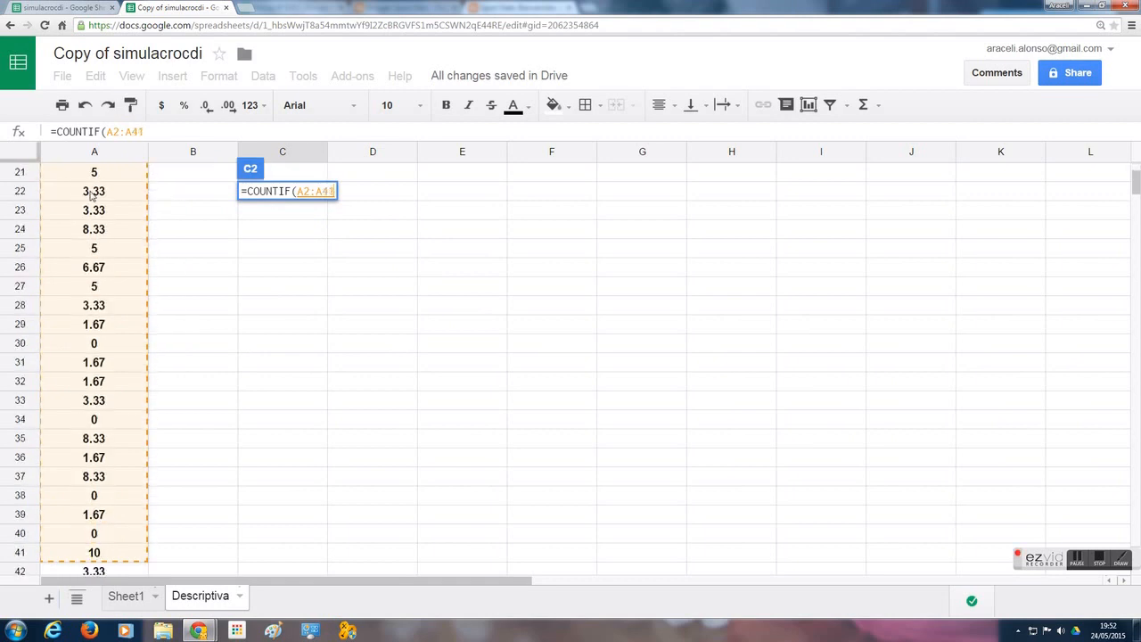
key(shift+Down)
key(shift+Down)
key(shift+Down)
key(shift+Down)
key(shift+Down)
key(shift+Down)
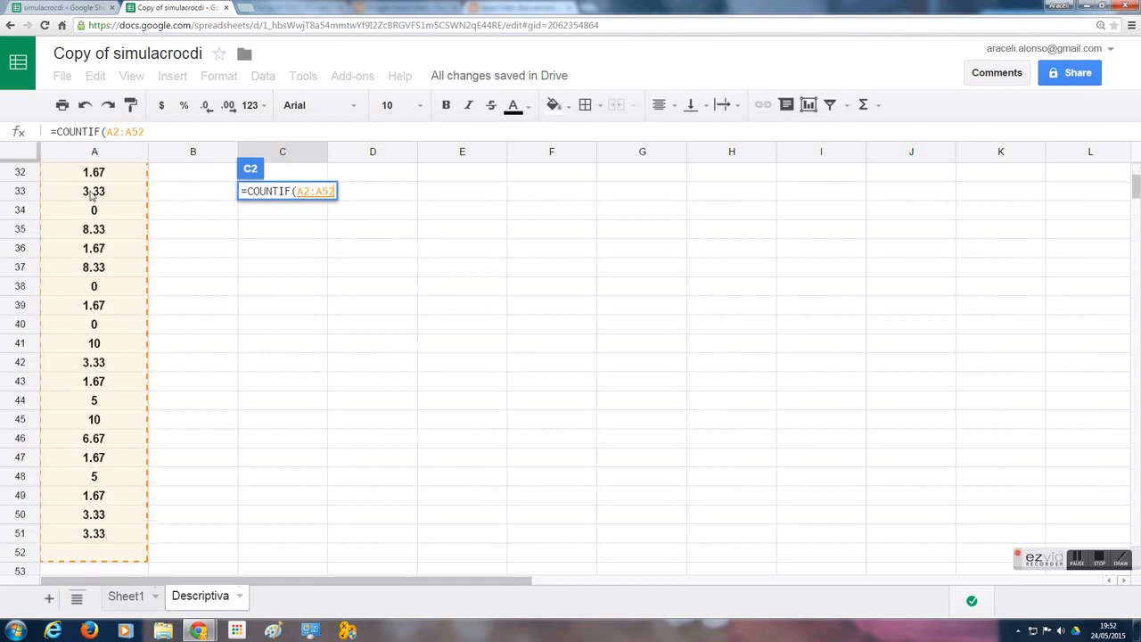
key(shift+Up)
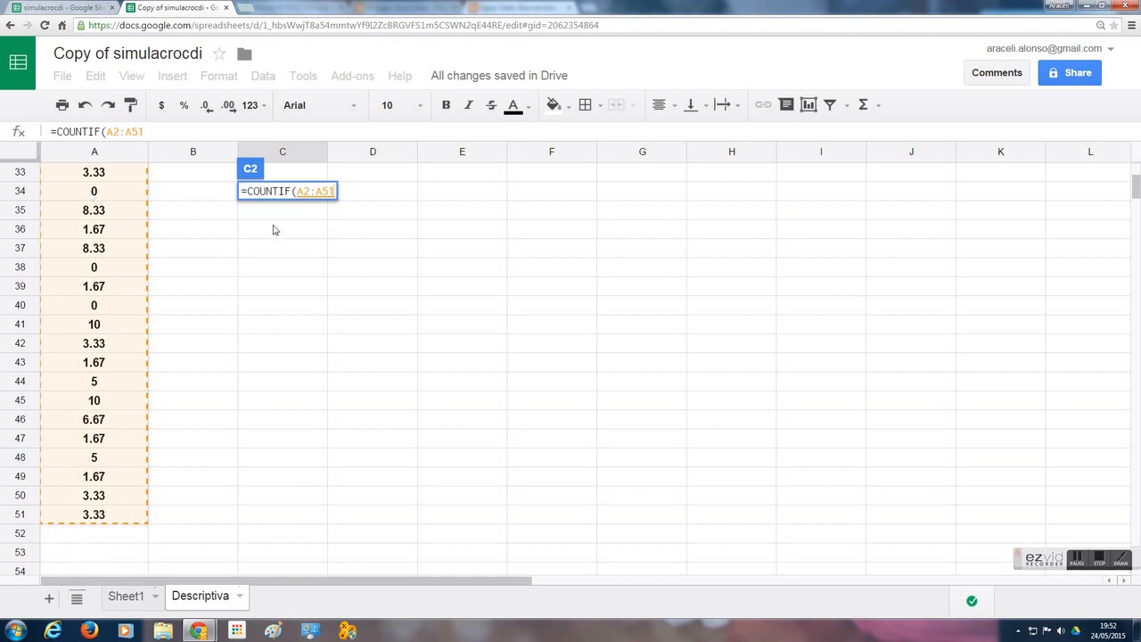
Complete the COUNTIF formula in C2 with the criterion ">=0" and enter it
text(,)
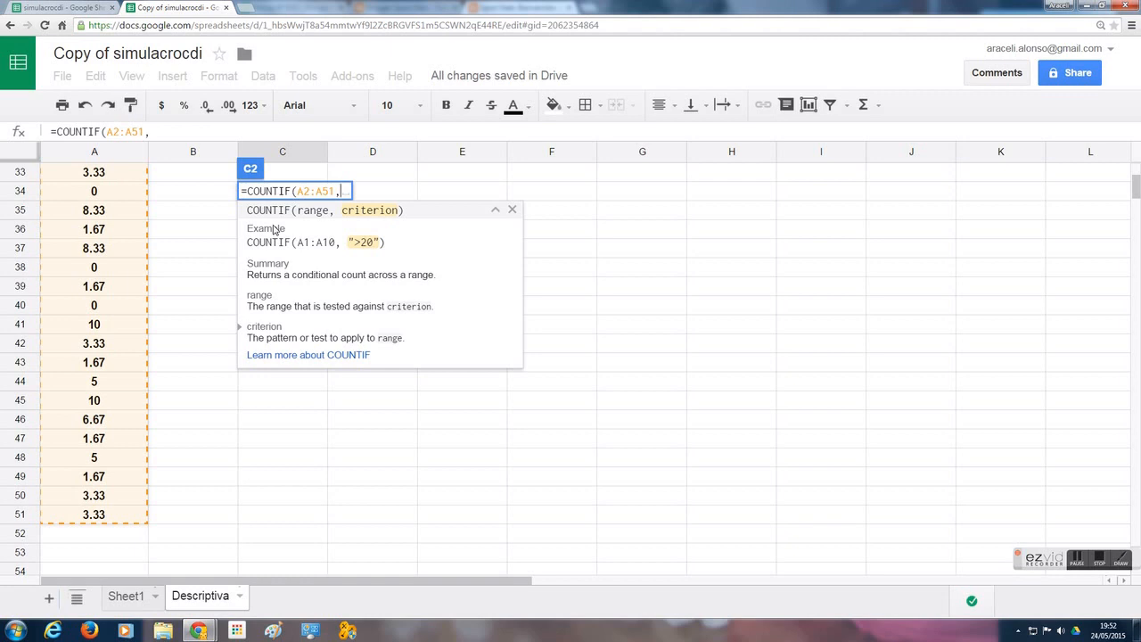
text(")
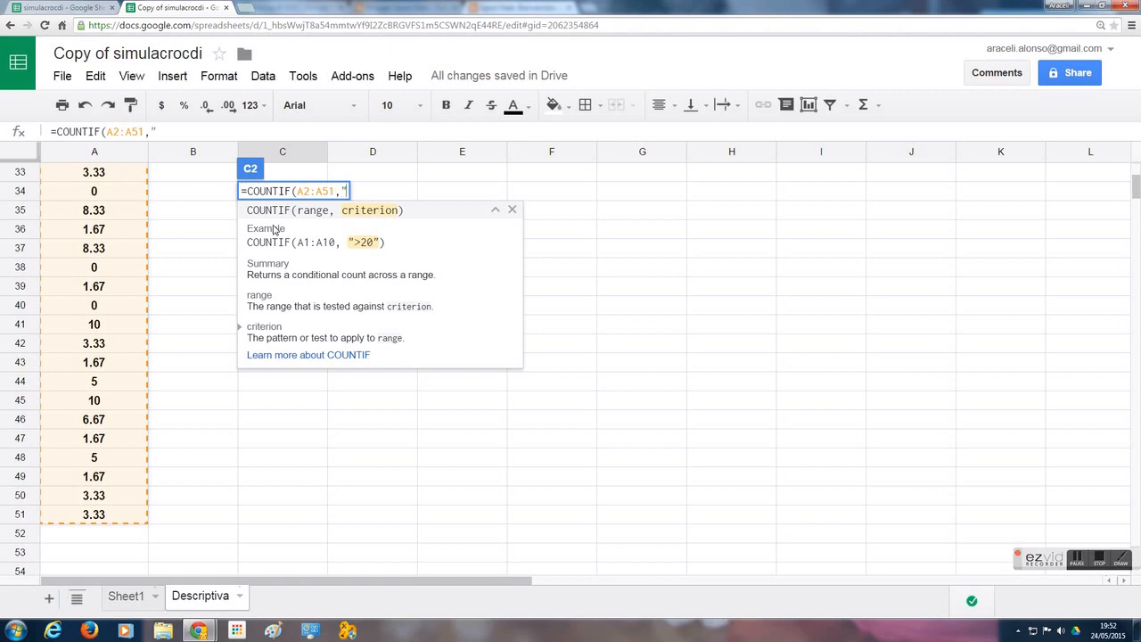
text(>0)
key(BackSpace)
text(=0"))
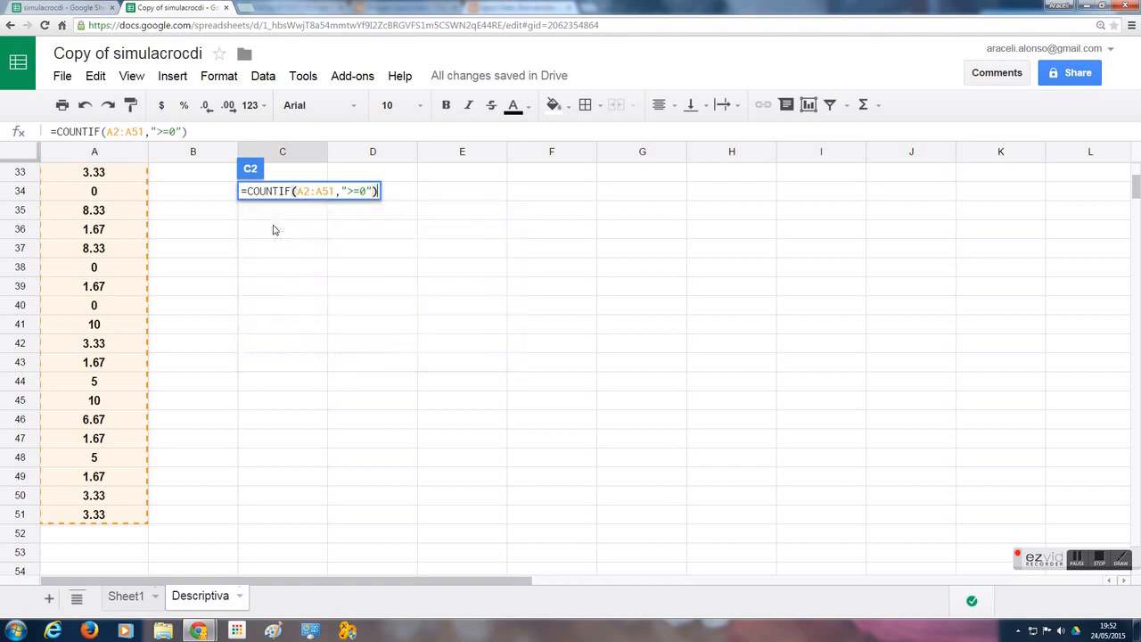
key(Return)
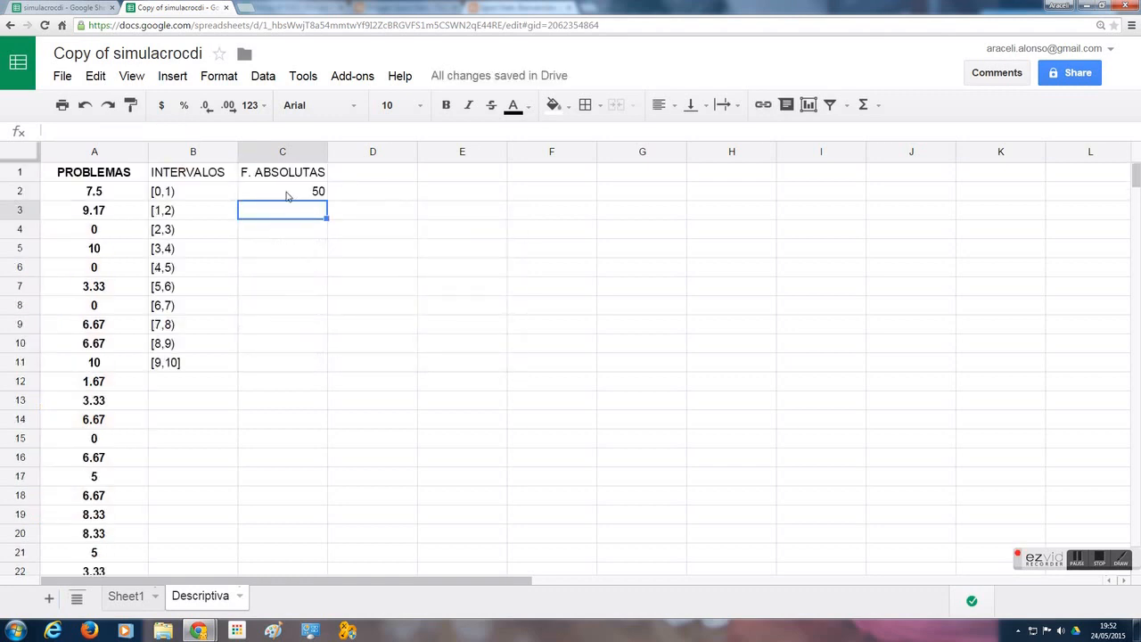
Change the function in the C2 formula to COUNTIFS so it can take several conditions
click(287, 192)
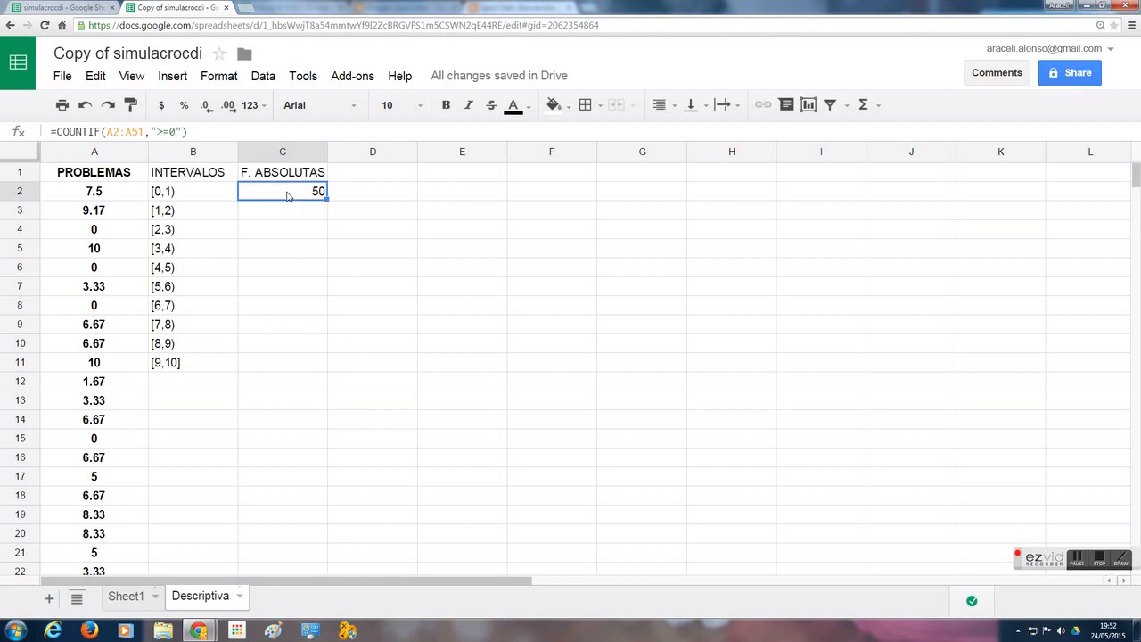
double_click(287, 194)
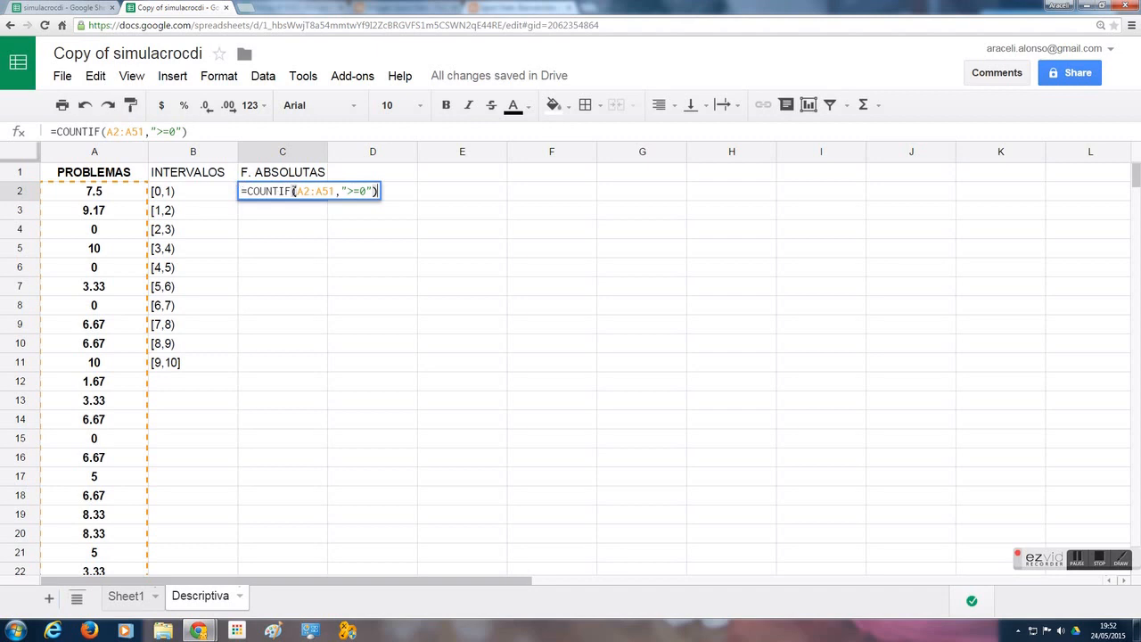
click(293, 191)
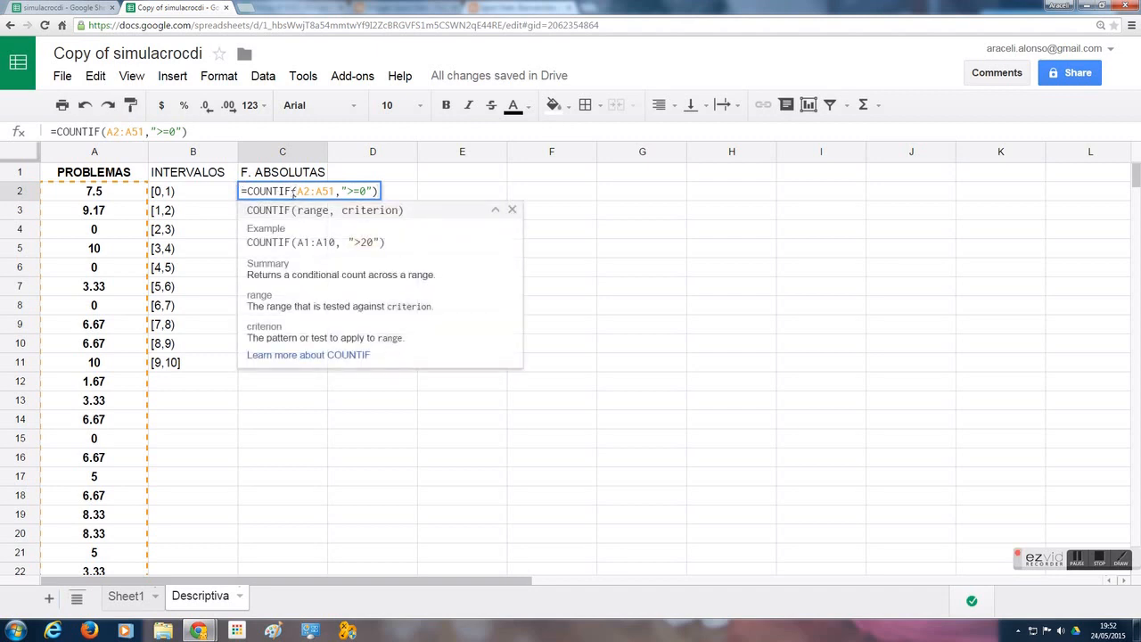
text(S)
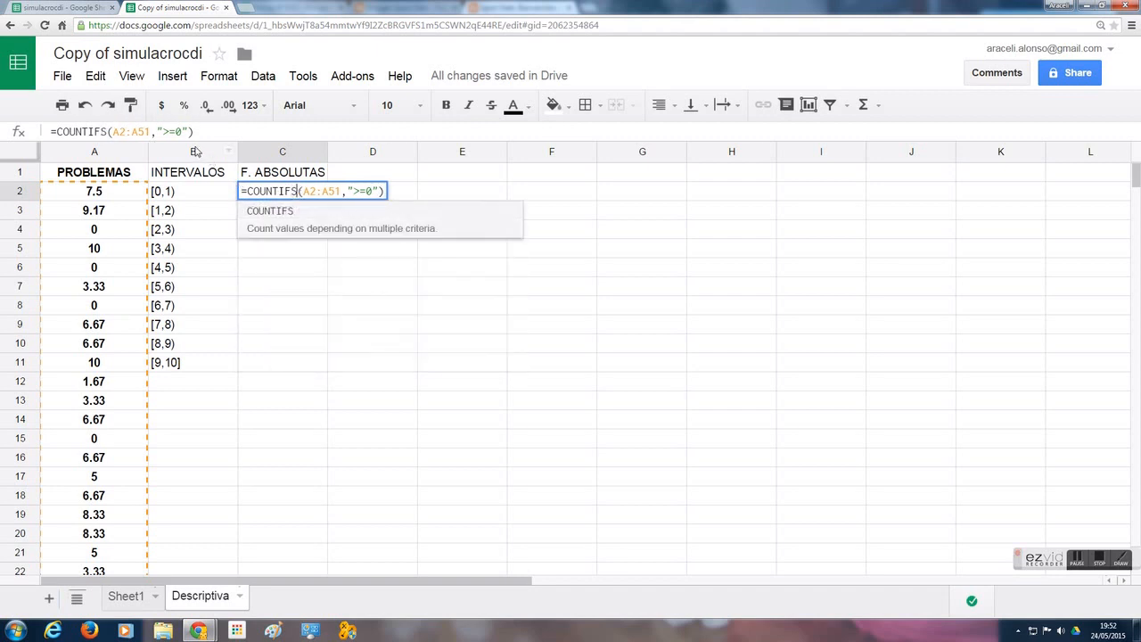
Add a second condition, "<1" on A2:A50, to the COUNTIFS formula in C2 and correct that range to A2:A51
click(189, 131)
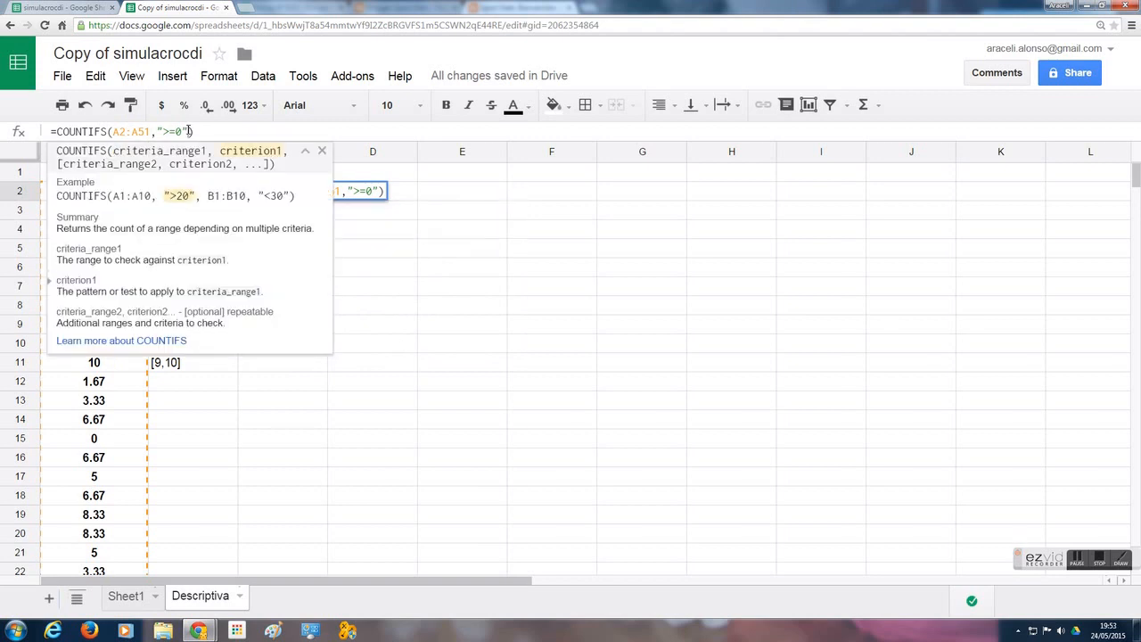
text(,A)
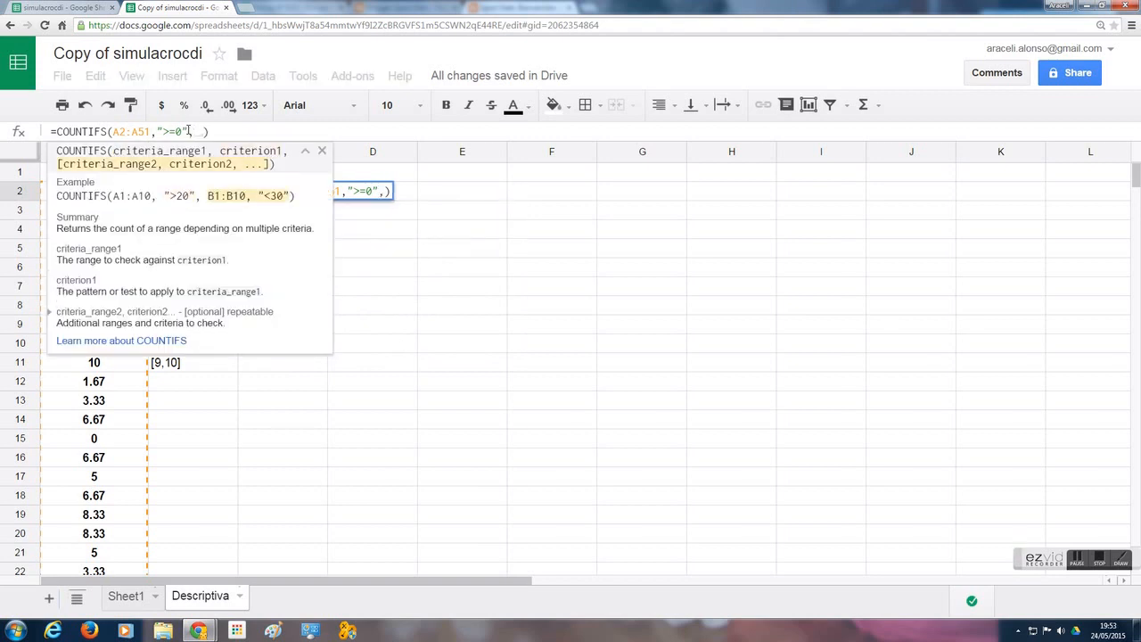
text(2)
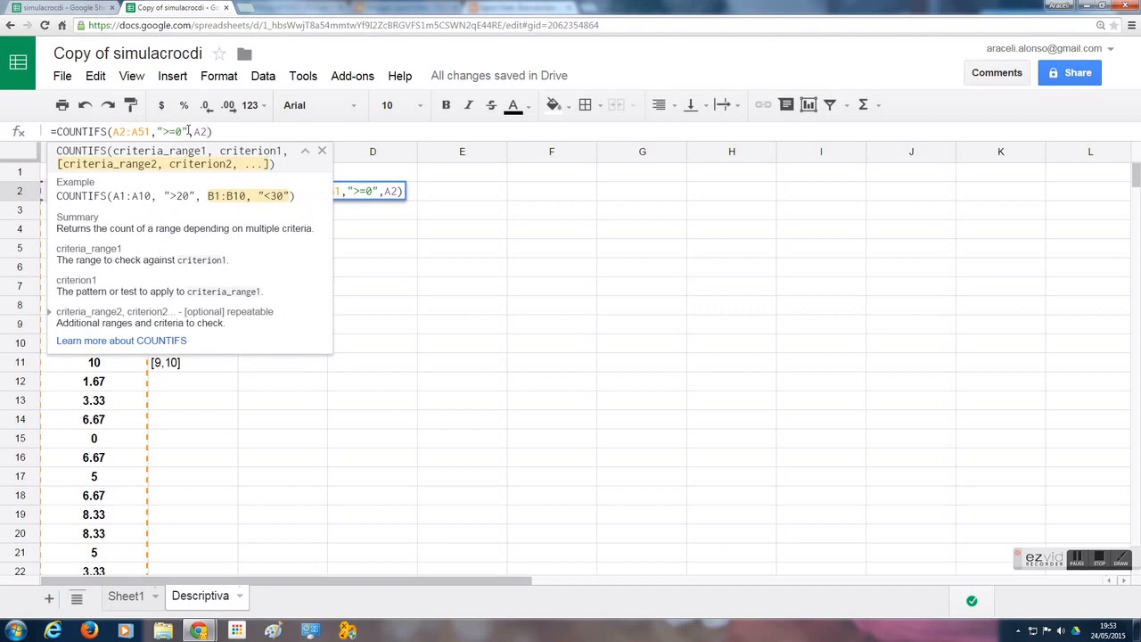
text(:A50)
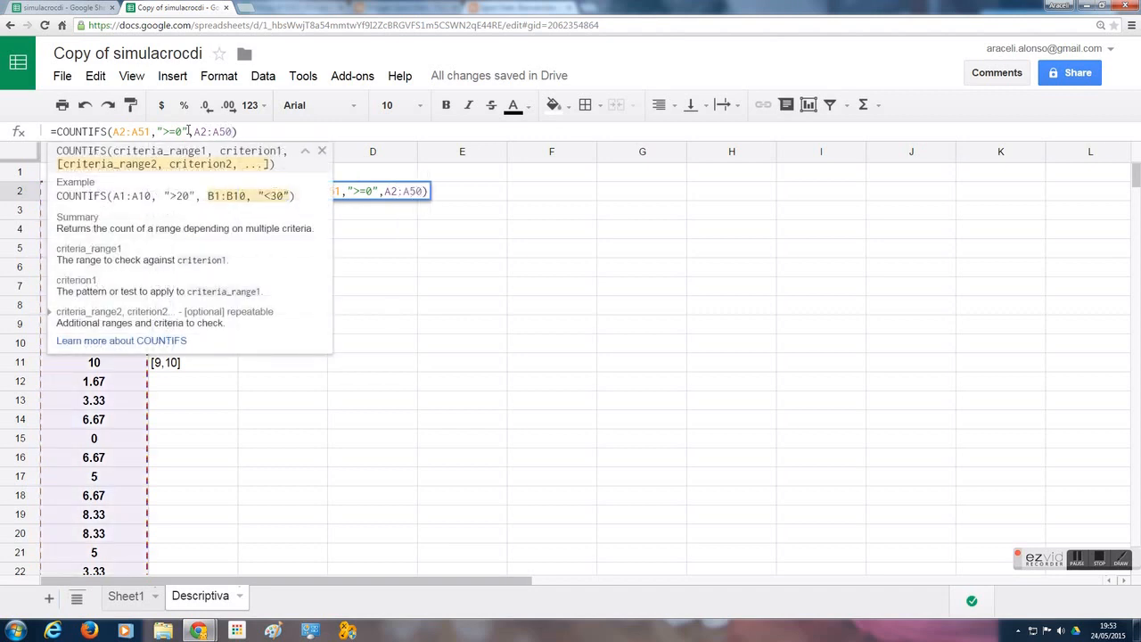
text(,)
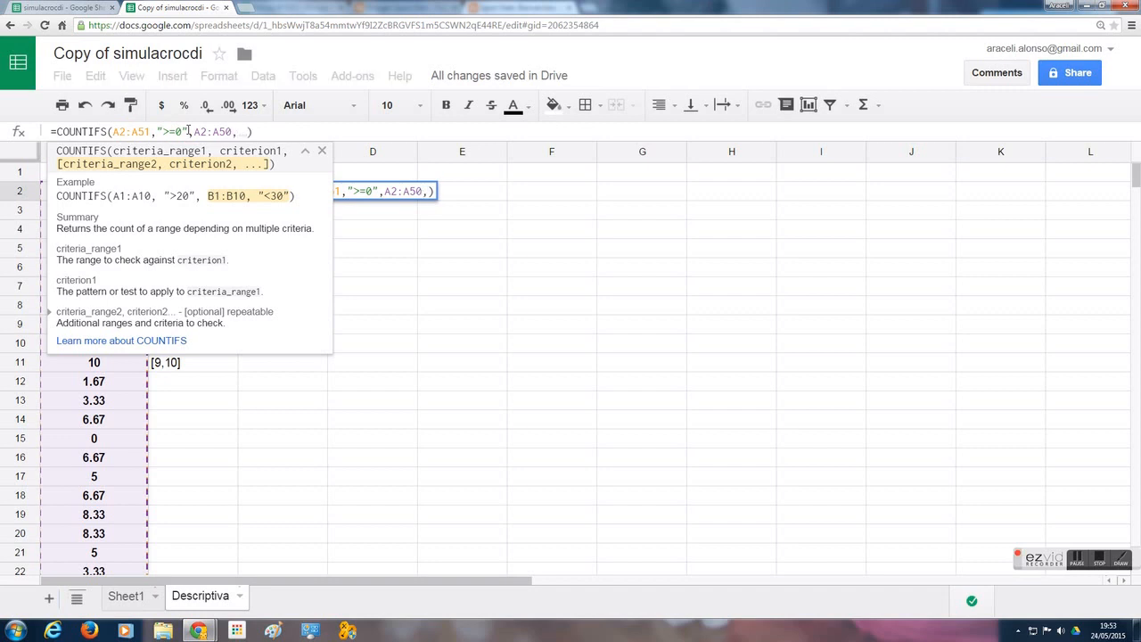
text( ")
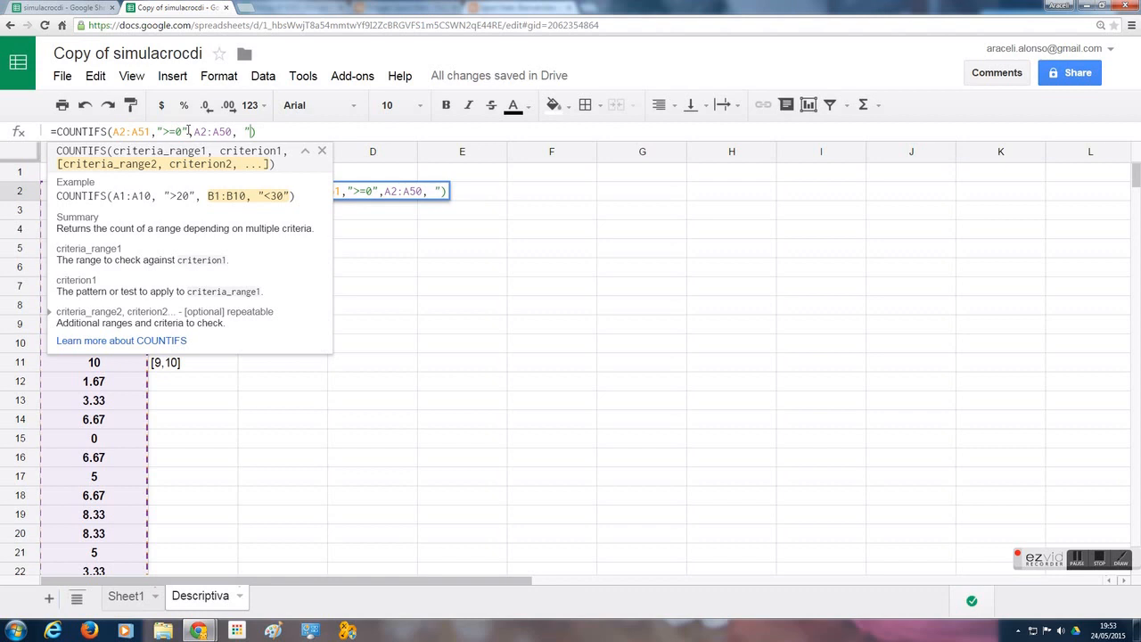
text(<1"))
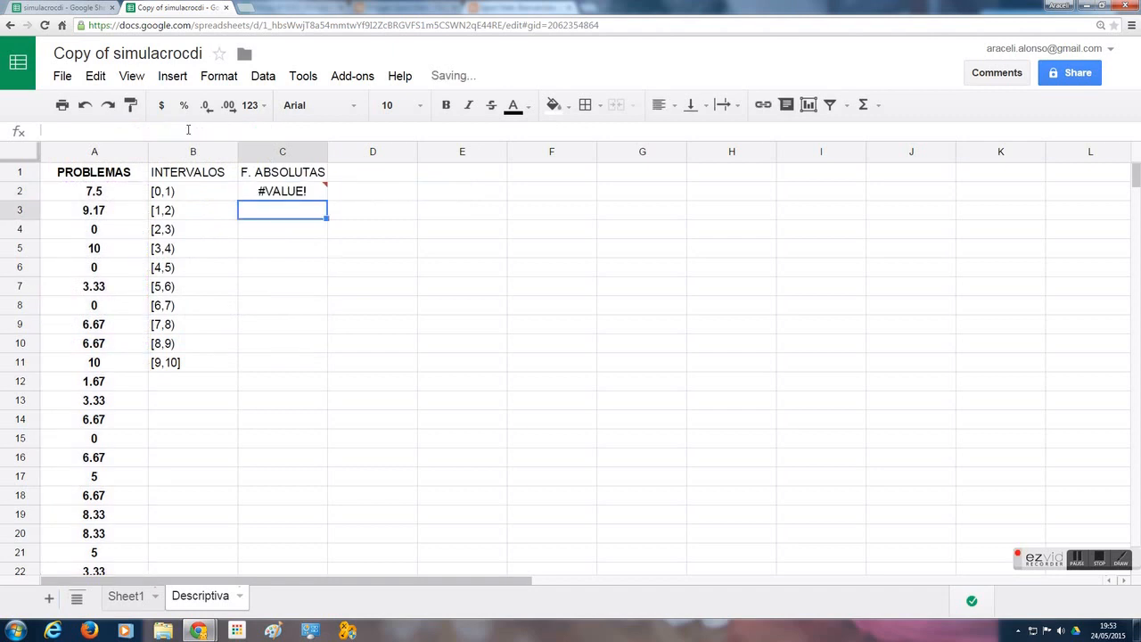
double_click(299, 190)
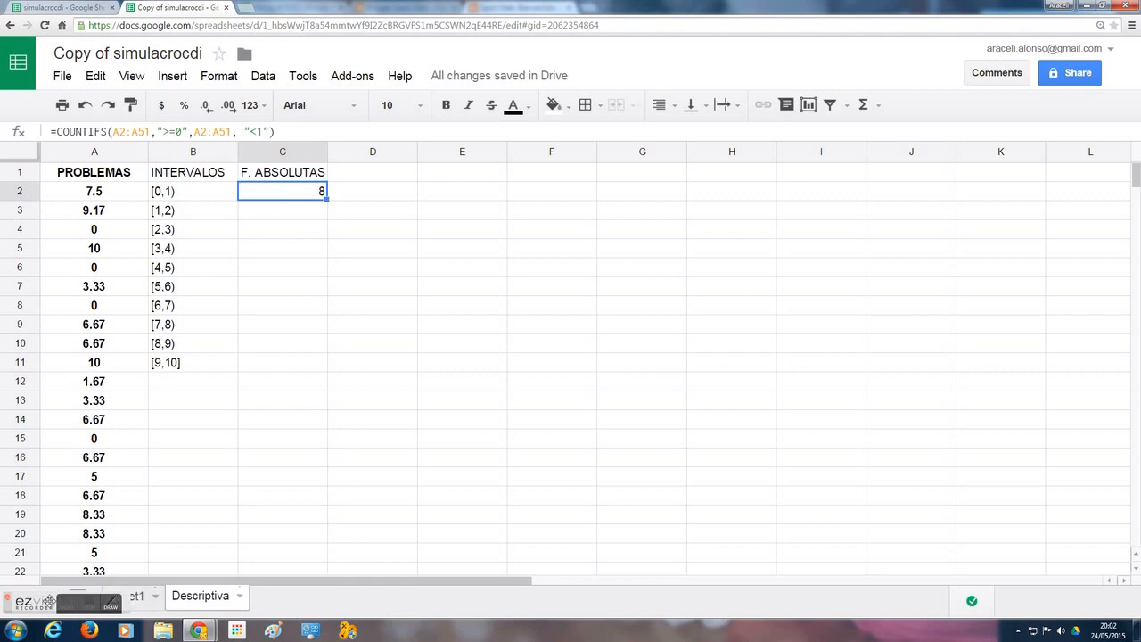
drag(49, 601, 1074, 543)
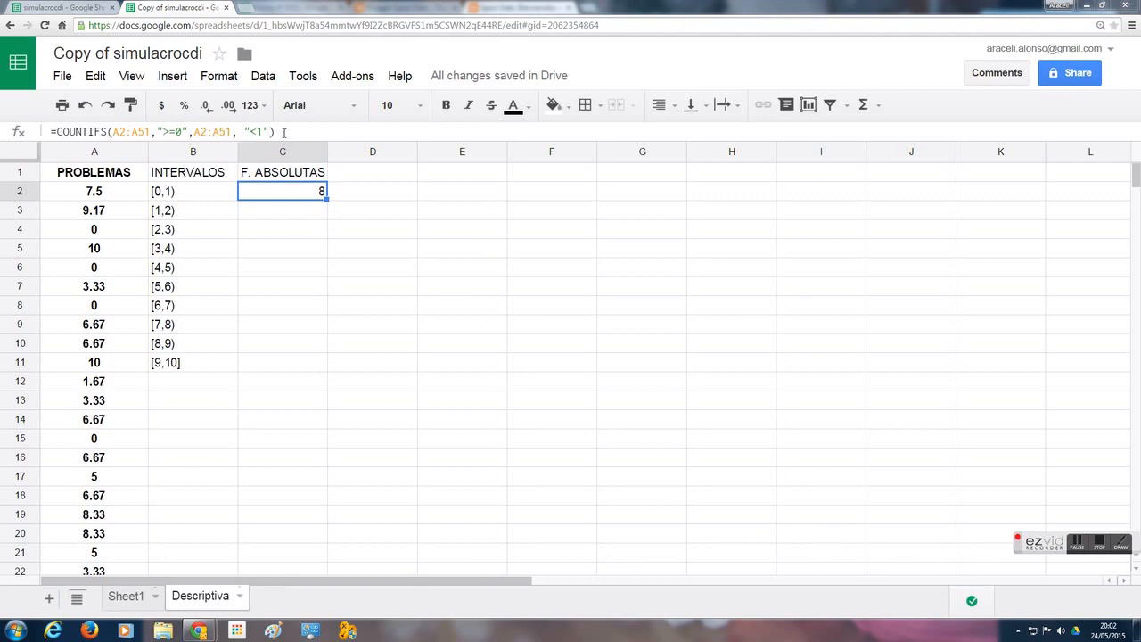
Copy the COUNTIFS formula text from C2 into C3, keeping the range A2:A51 unchanged
click(291, 132)
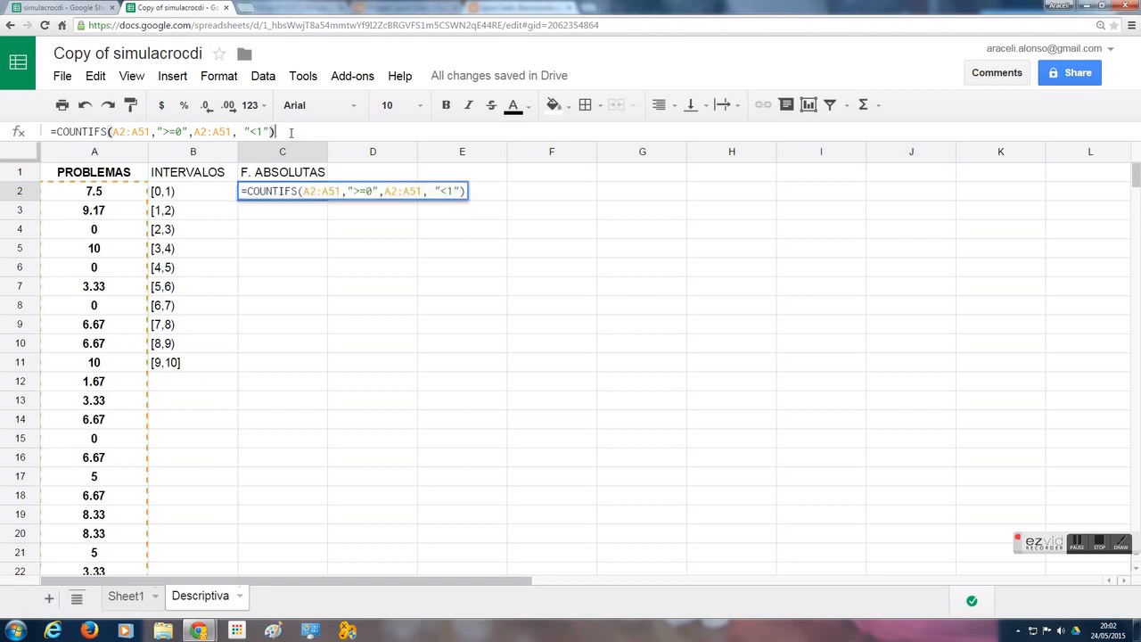
drag(290, 132, 50, 136)
key(ctrl+c)
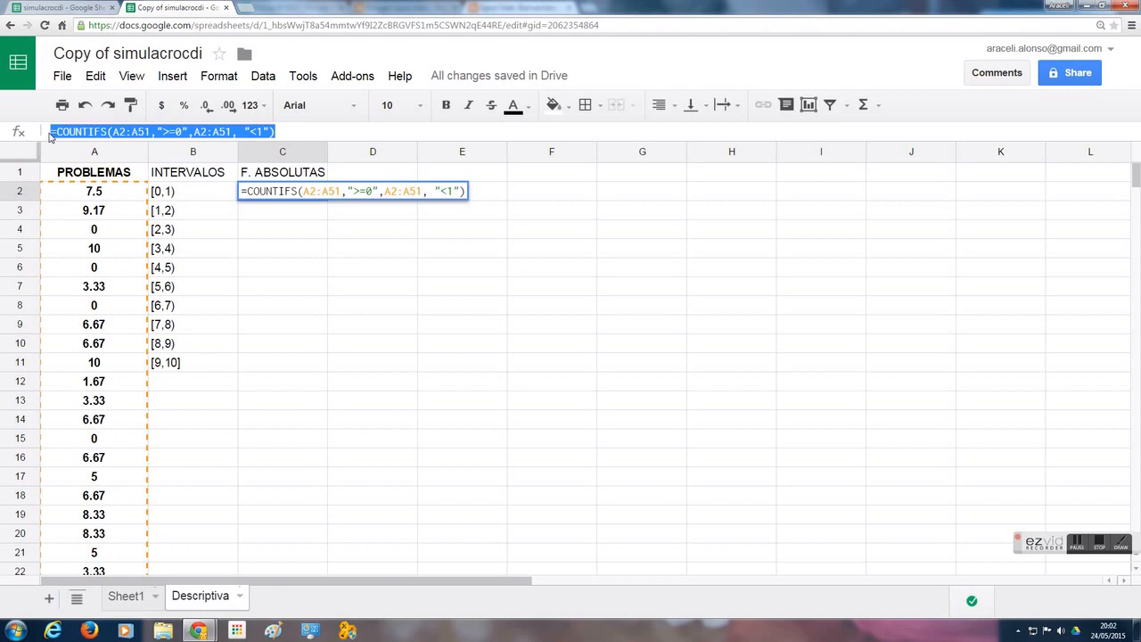
click(312, 132)
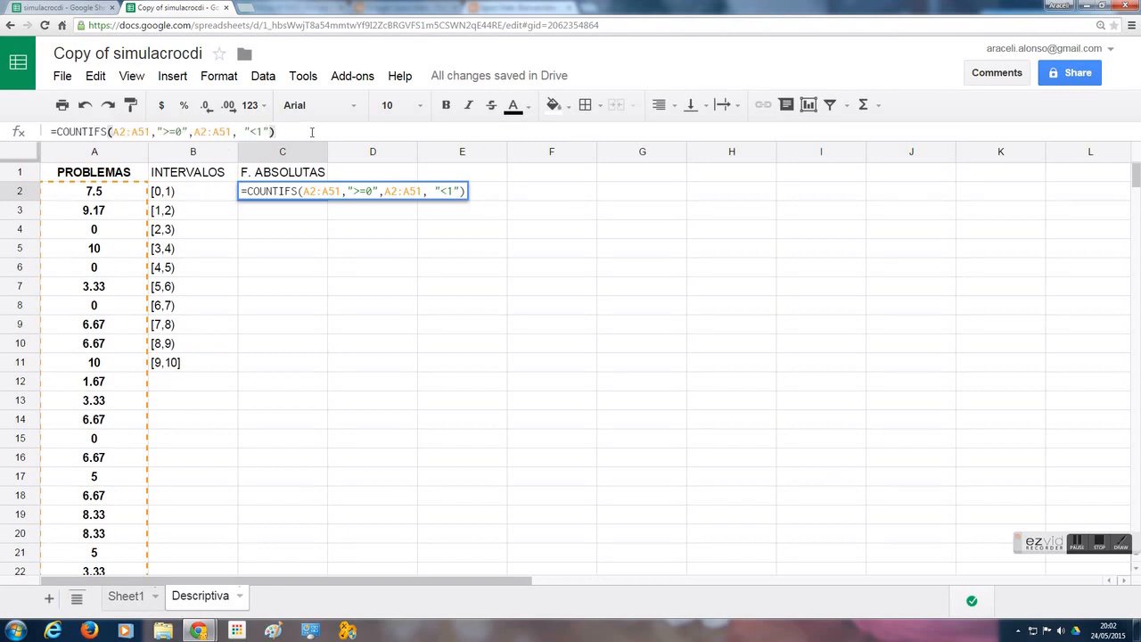
key(Return)
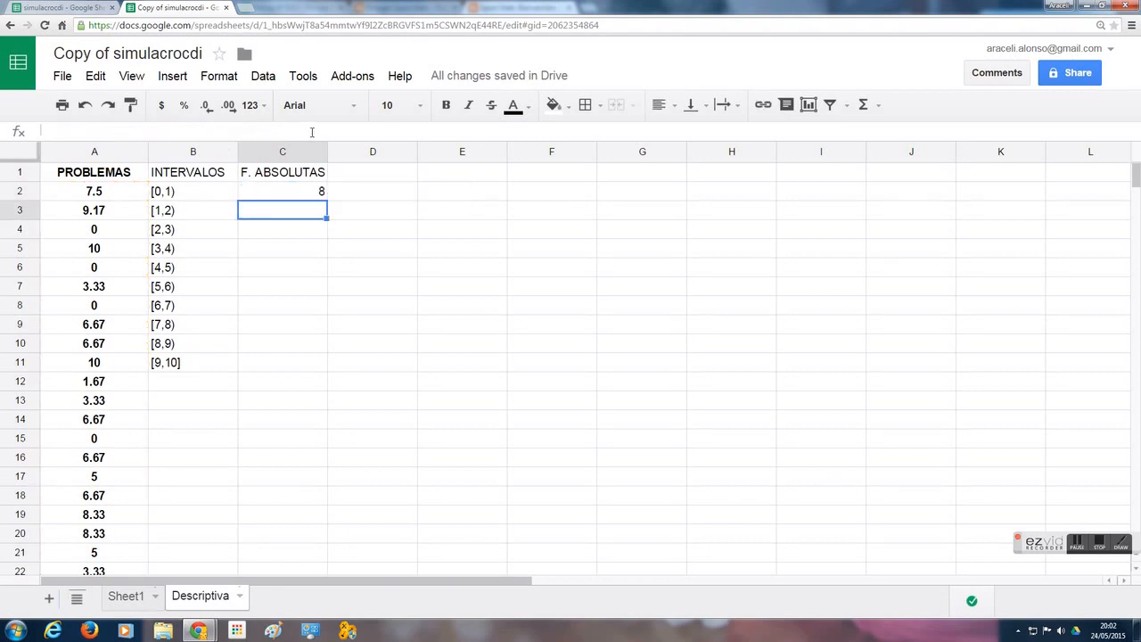
double_click(304, 217)
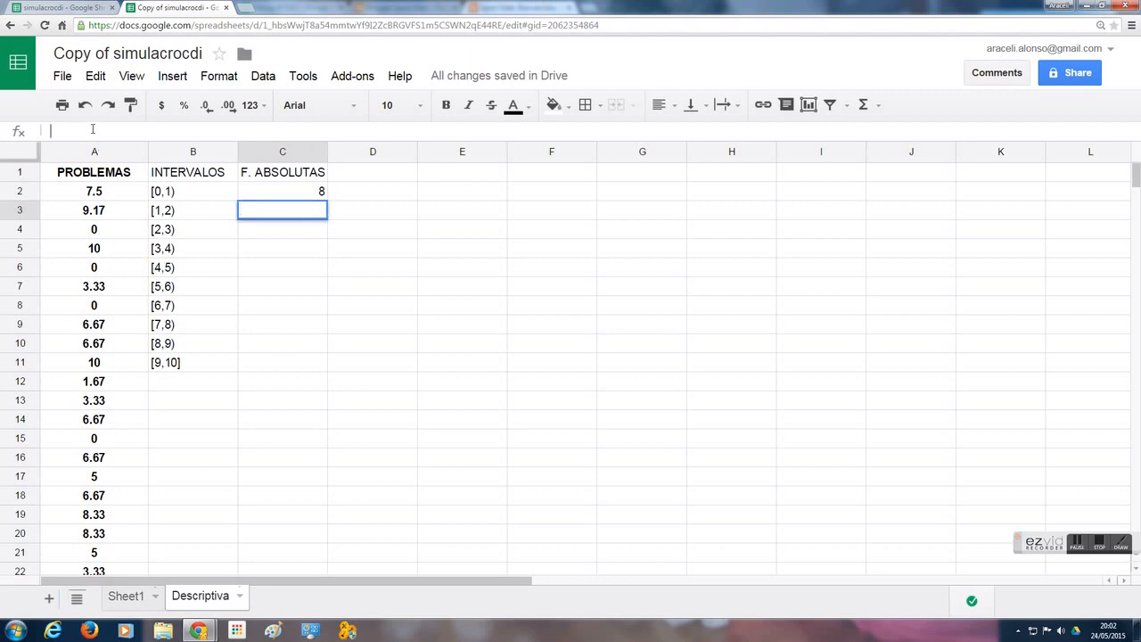
key(ctrl+v)
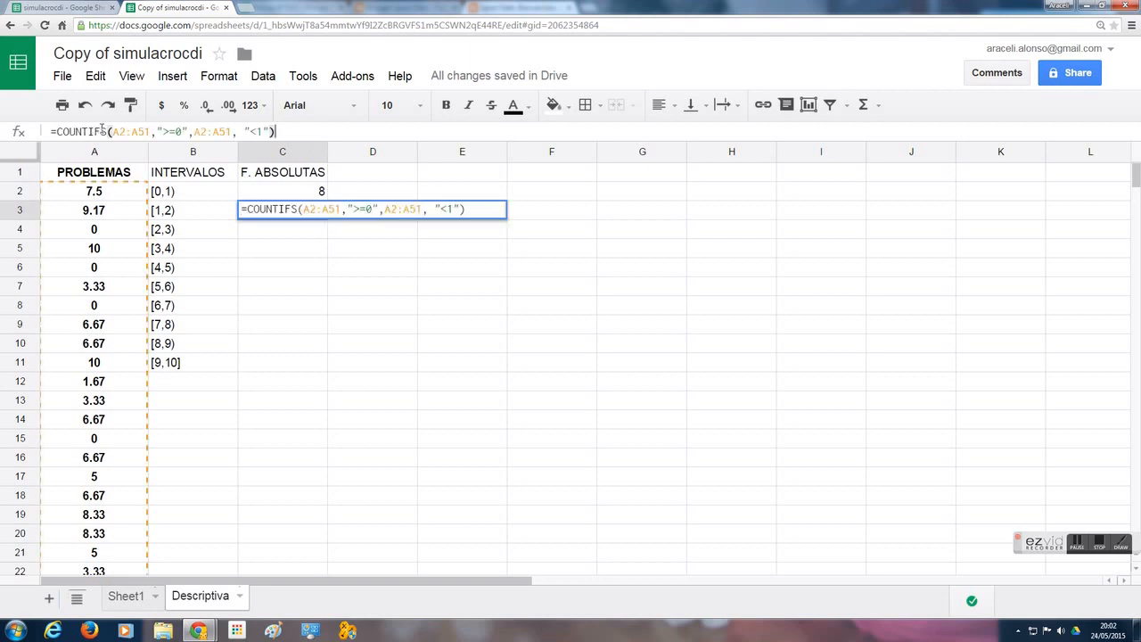
Set the criteria of the C3 formula to ">=1" and "<2" for the [1,2) interval and enter it
double_click(178, 131)
text(1)
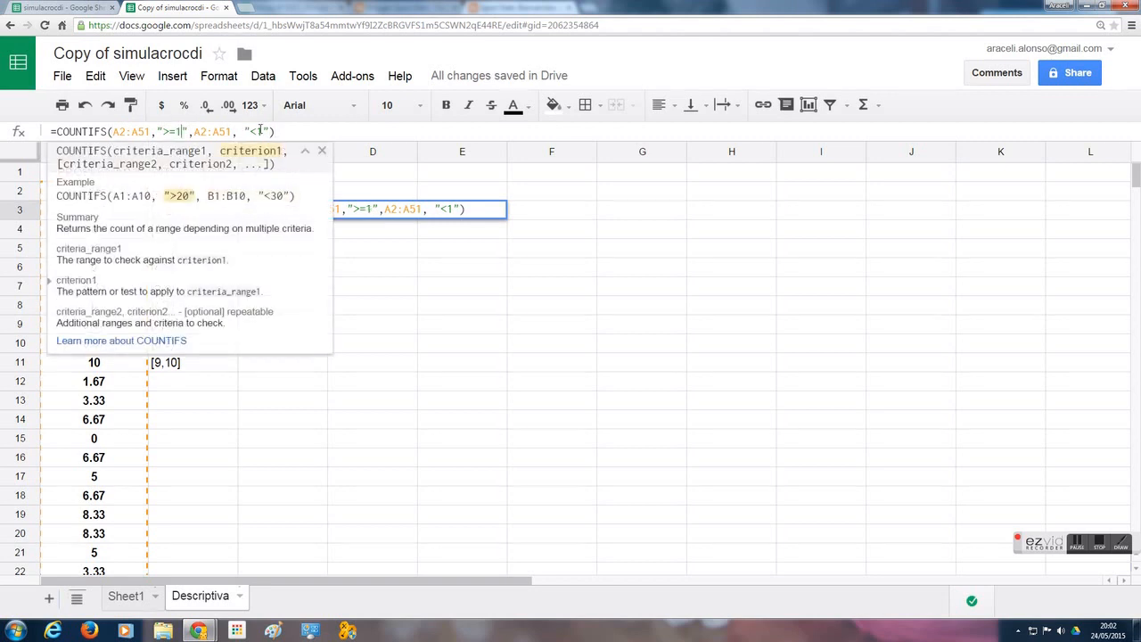
double_click(260, 131)
text(2)
click(288, 129)
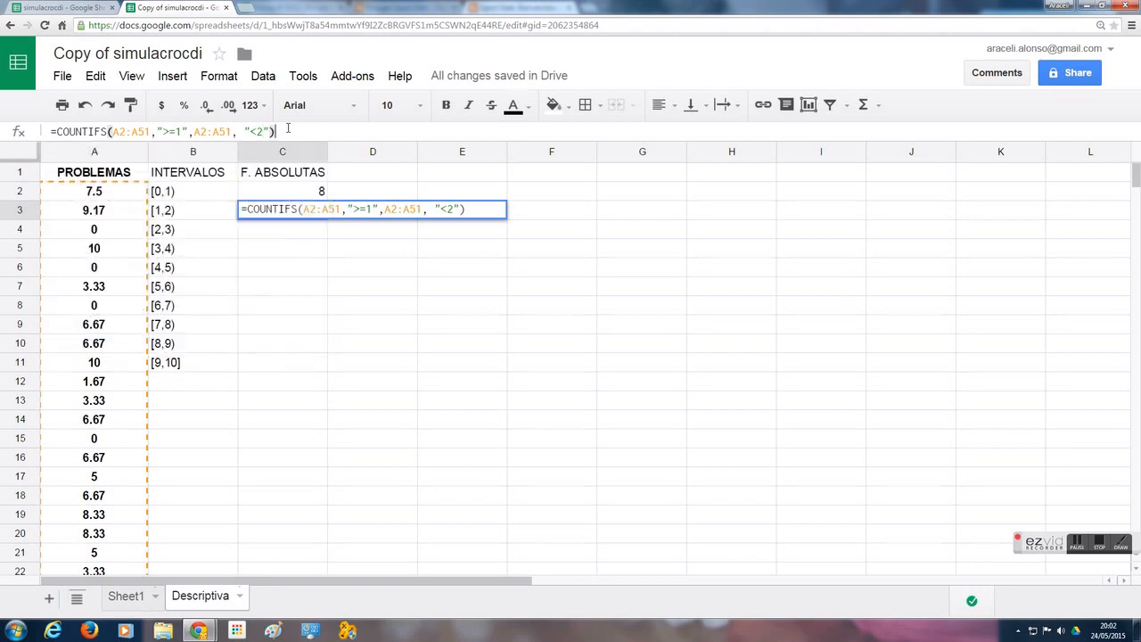
key(Return)
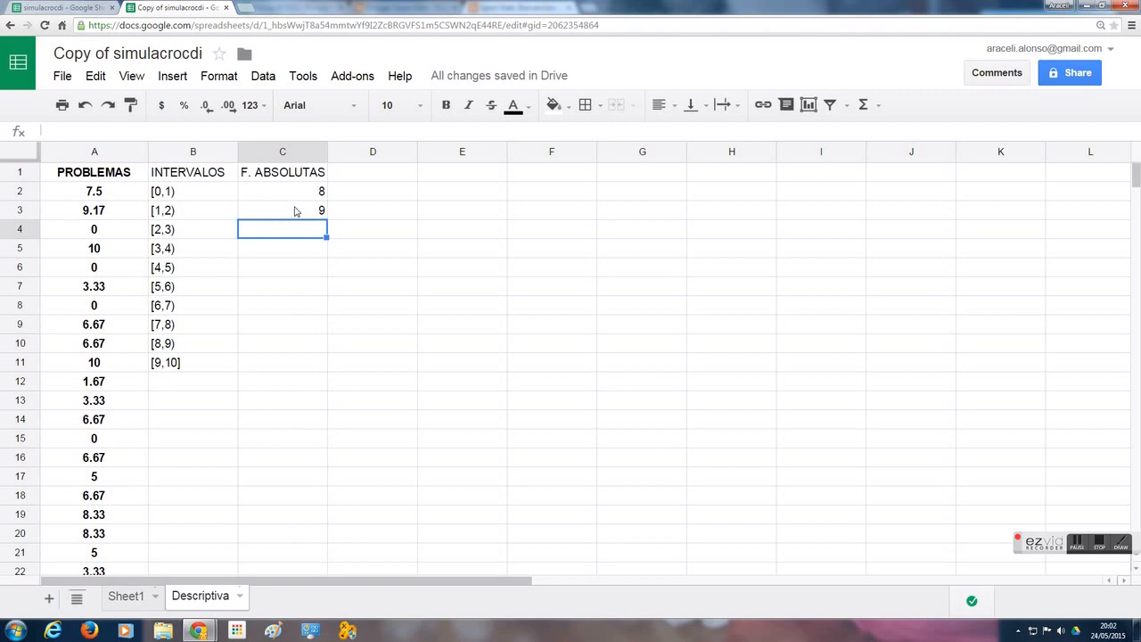
Copy the COUNTIFS formula text from C3 into C4 for the [2,3) interval
click(295, 210)
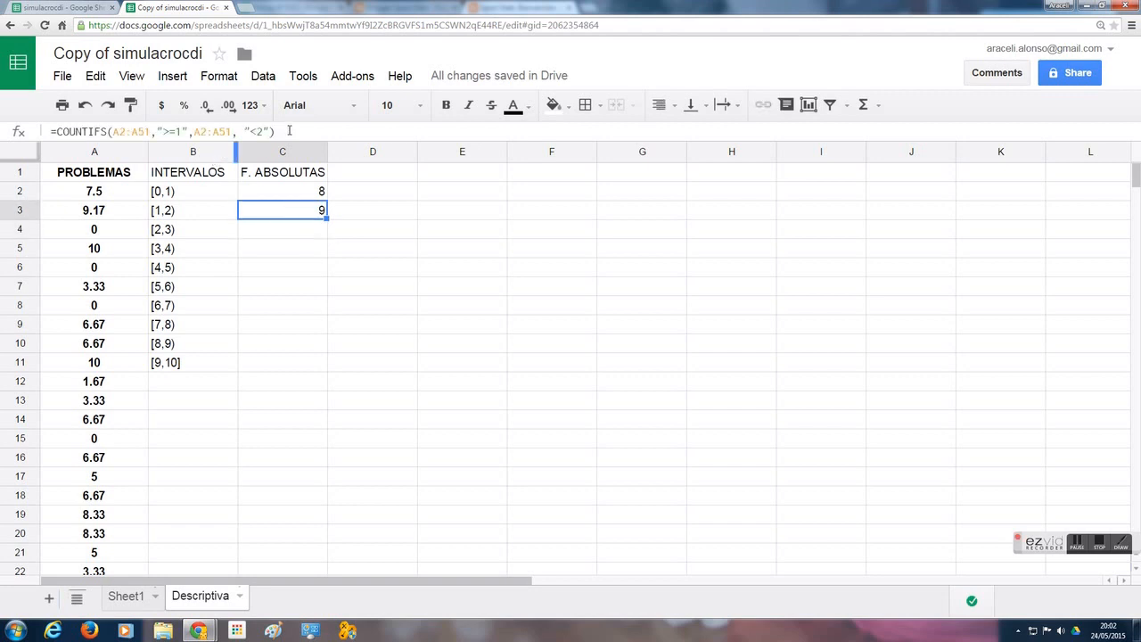
drag(289, 131, 46, 136)
key(ctrl+c)
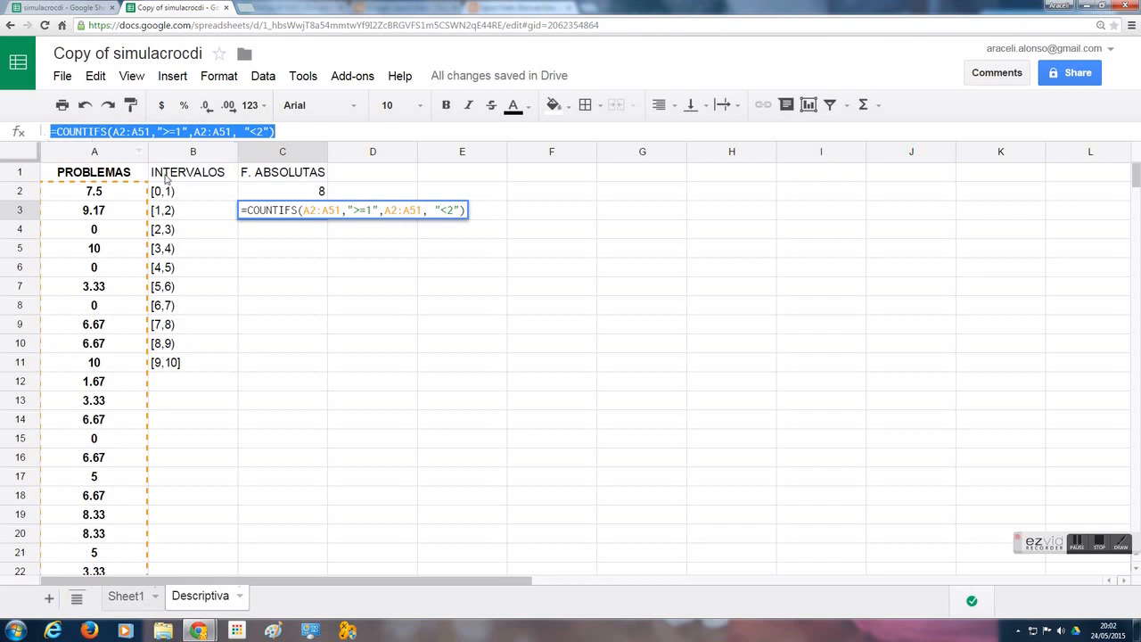
key(Return)
click(237, 131)
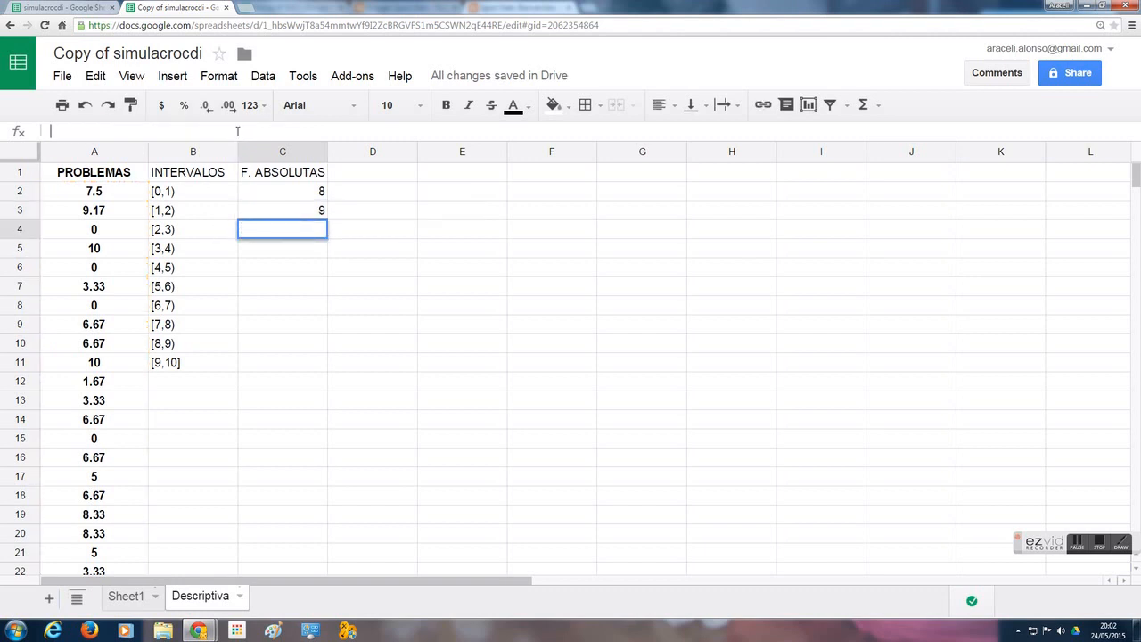
key(ctrl+v)
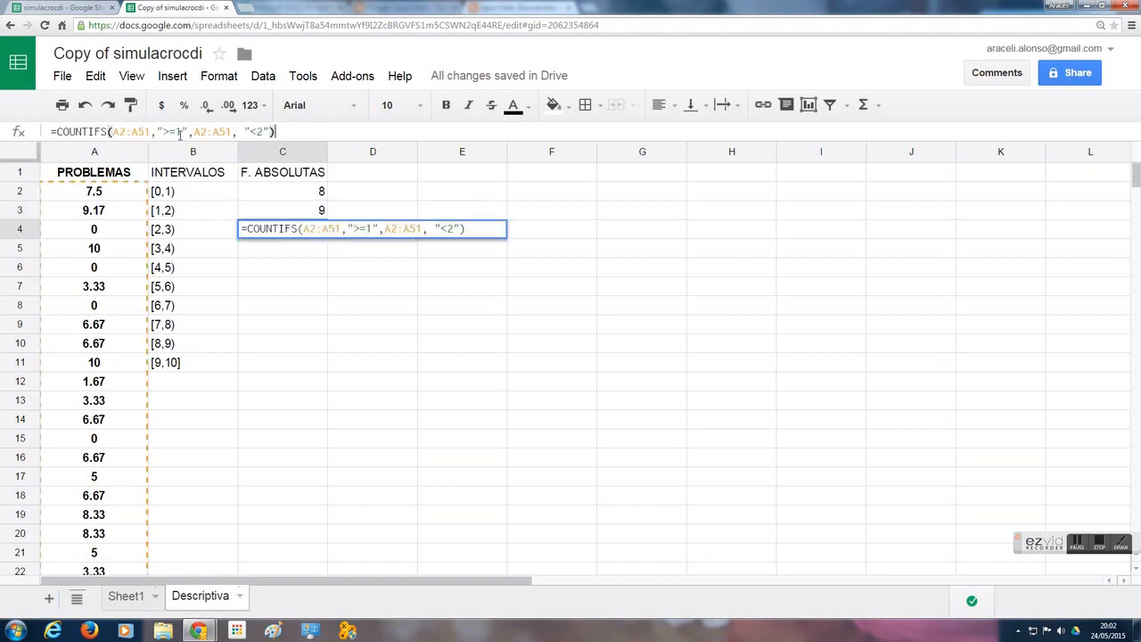
Set the criteria of the C4 formula to ">=2" and "<3" and enter it
double_click(179, 132)
text(2)
double_click(260, 132)
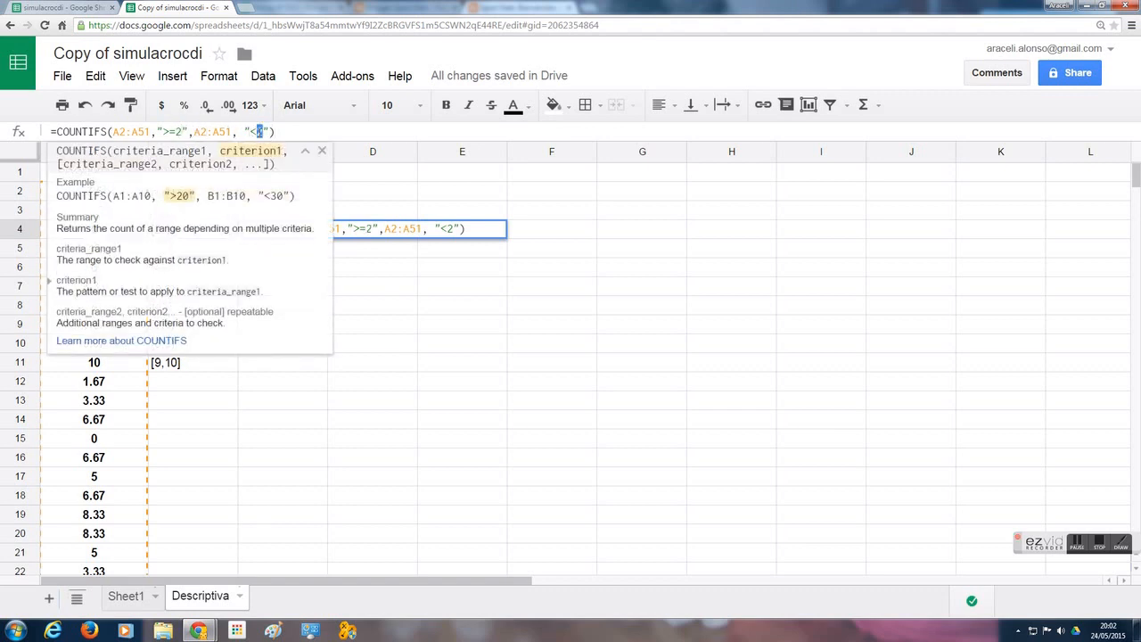
text(3)
key(Return)
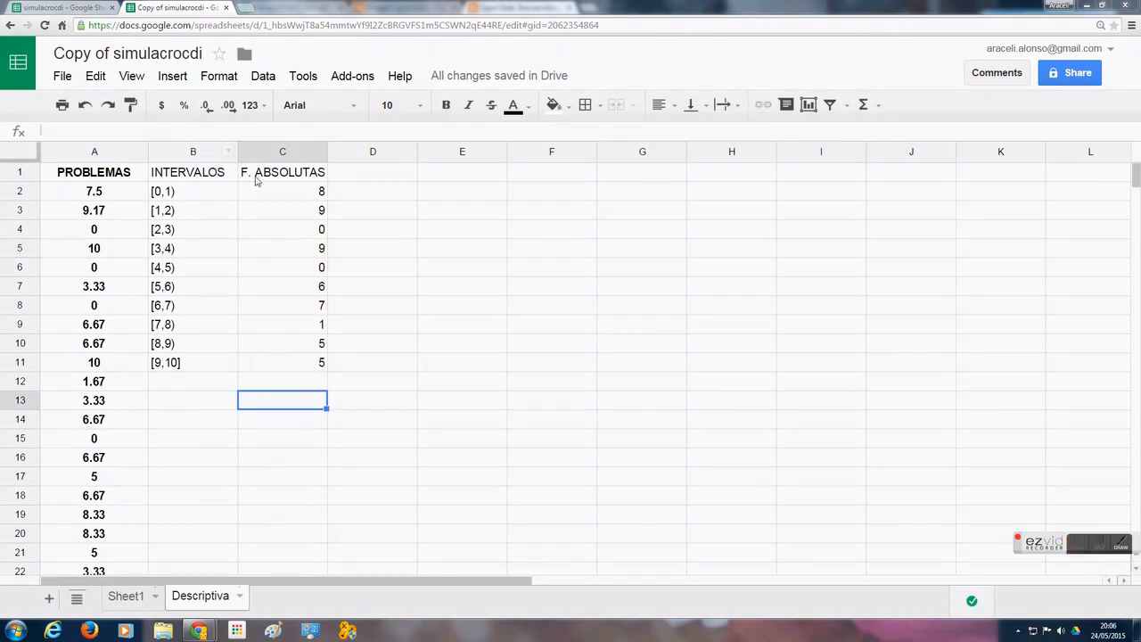
Review the COUNTIFS formulas of the remaining intervals in C7, C6, C8, C10 and C11
click(289, 283)
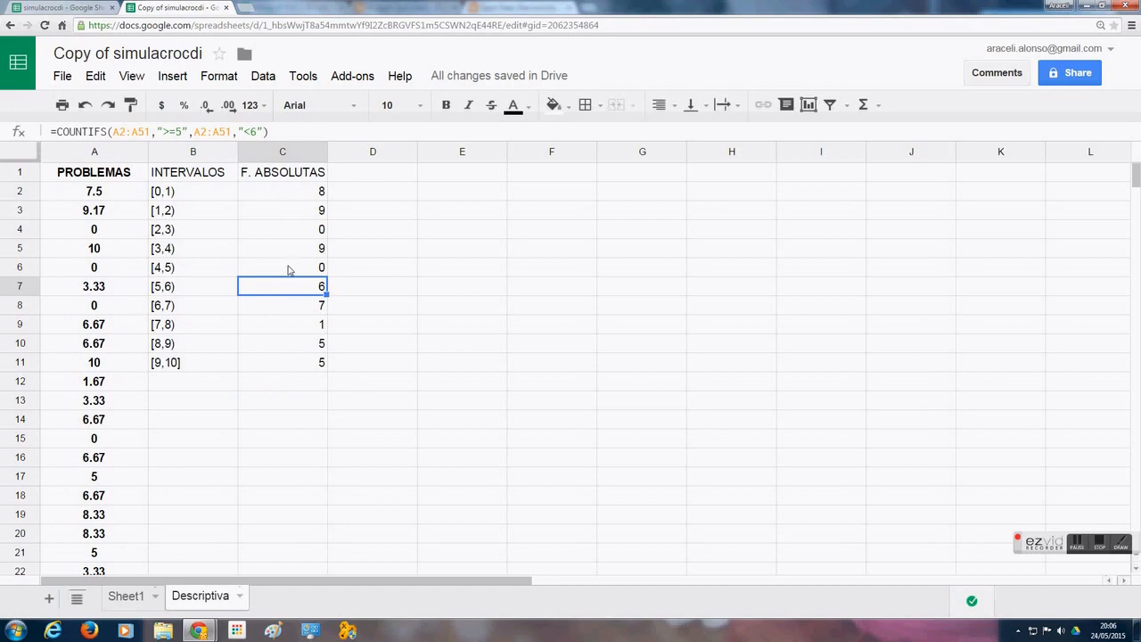
click(288, 269)
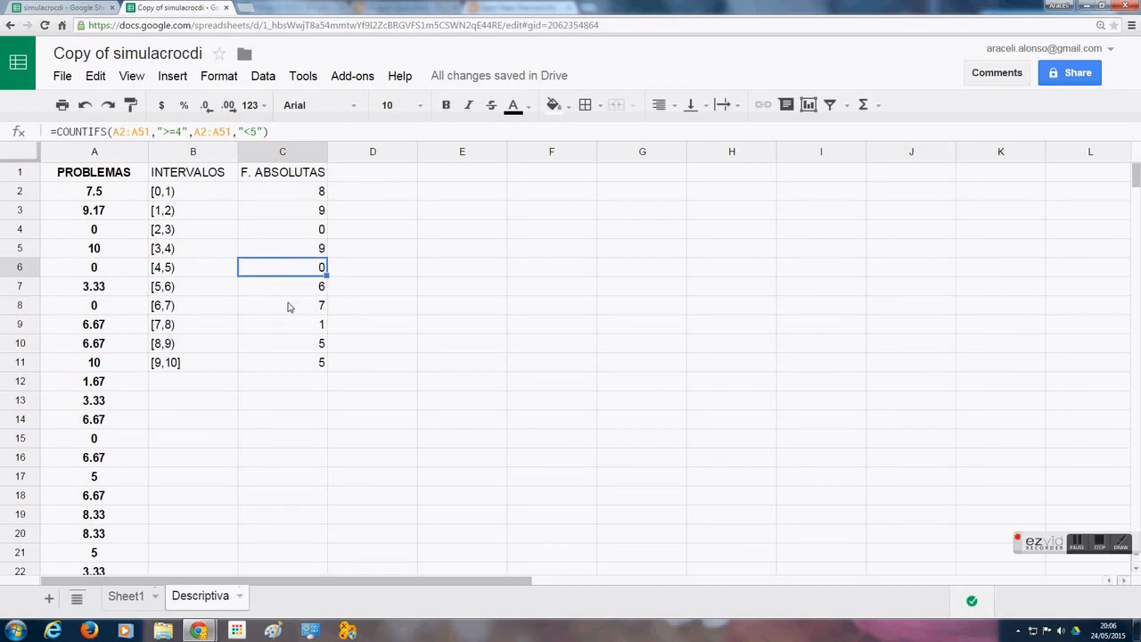
click(292, 305)
click(302, 343)
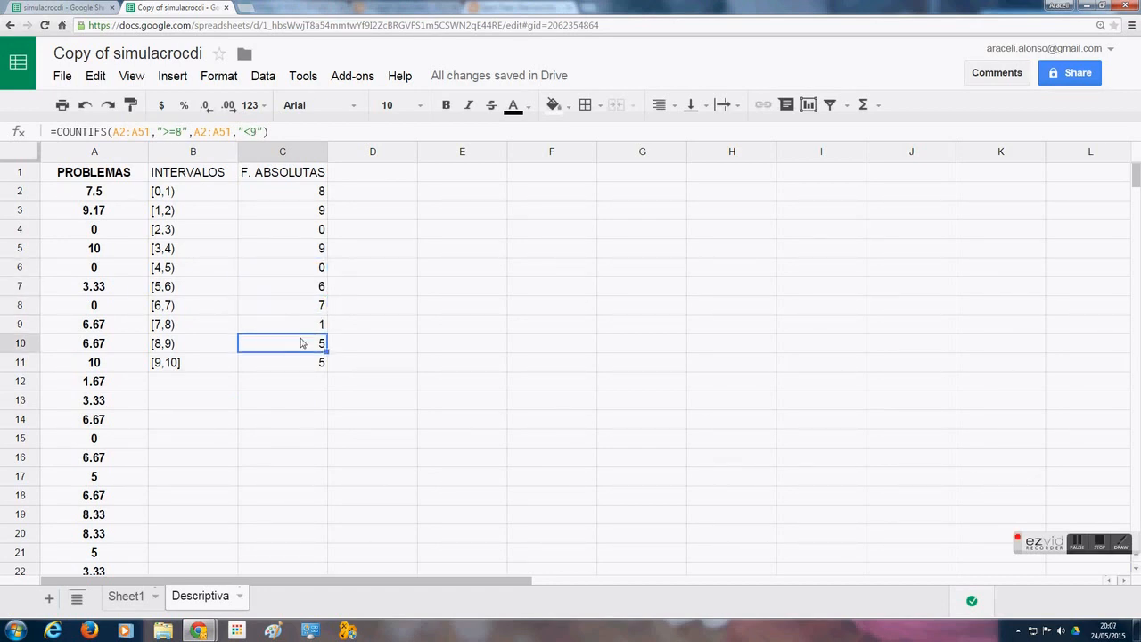
click(286, 365)
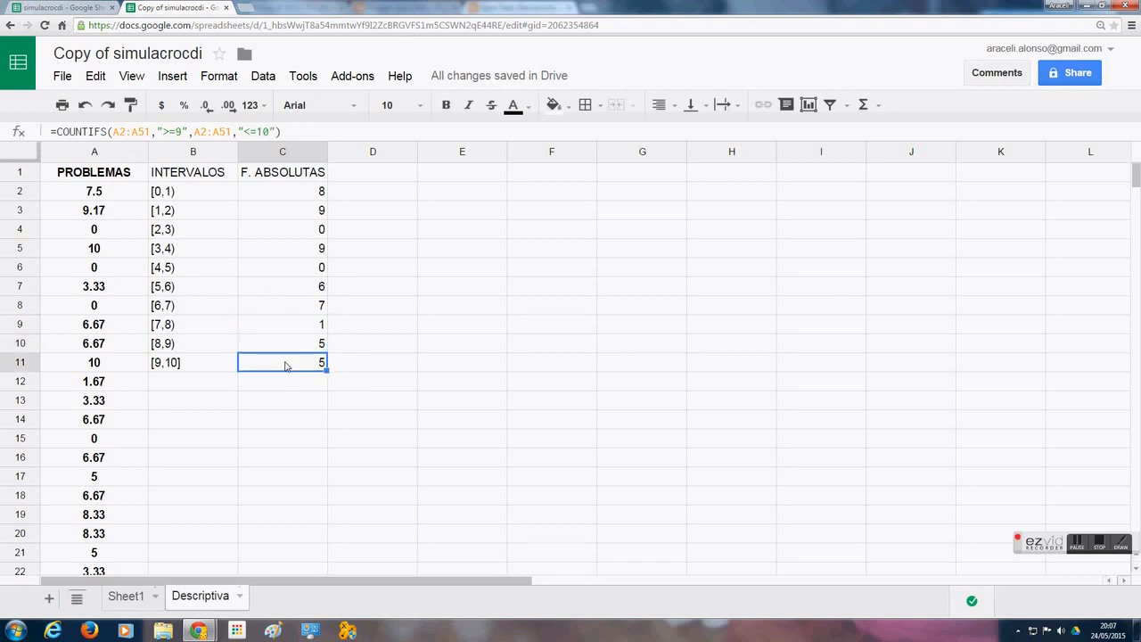
Enter the label N in cell B13, below the list of intervals
double_click(290, 400)
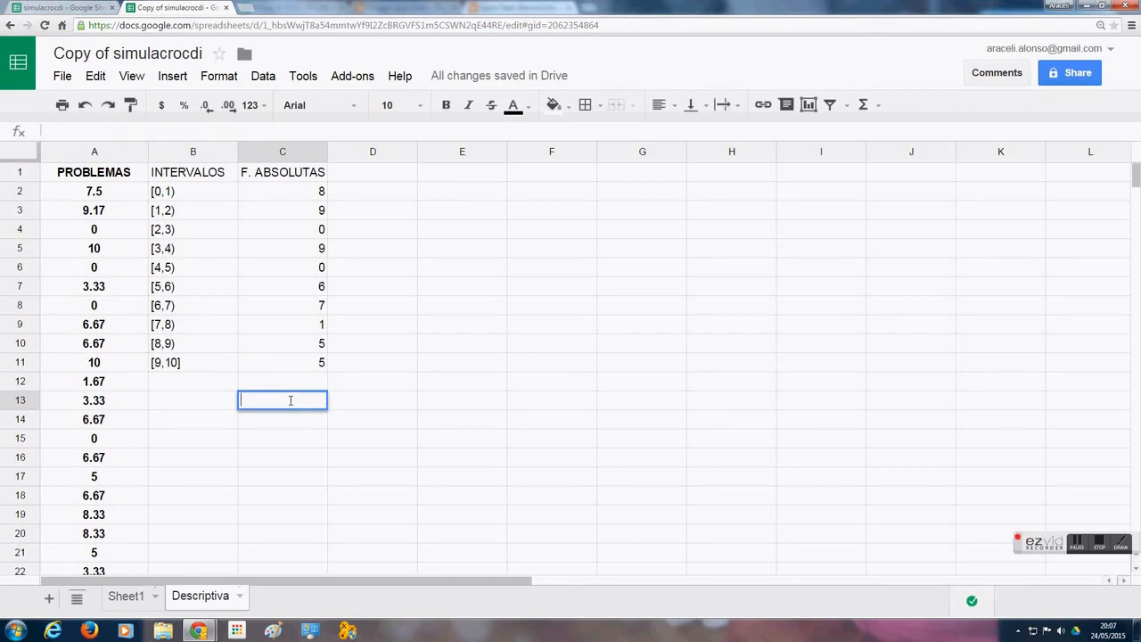
double_click(205, 401)
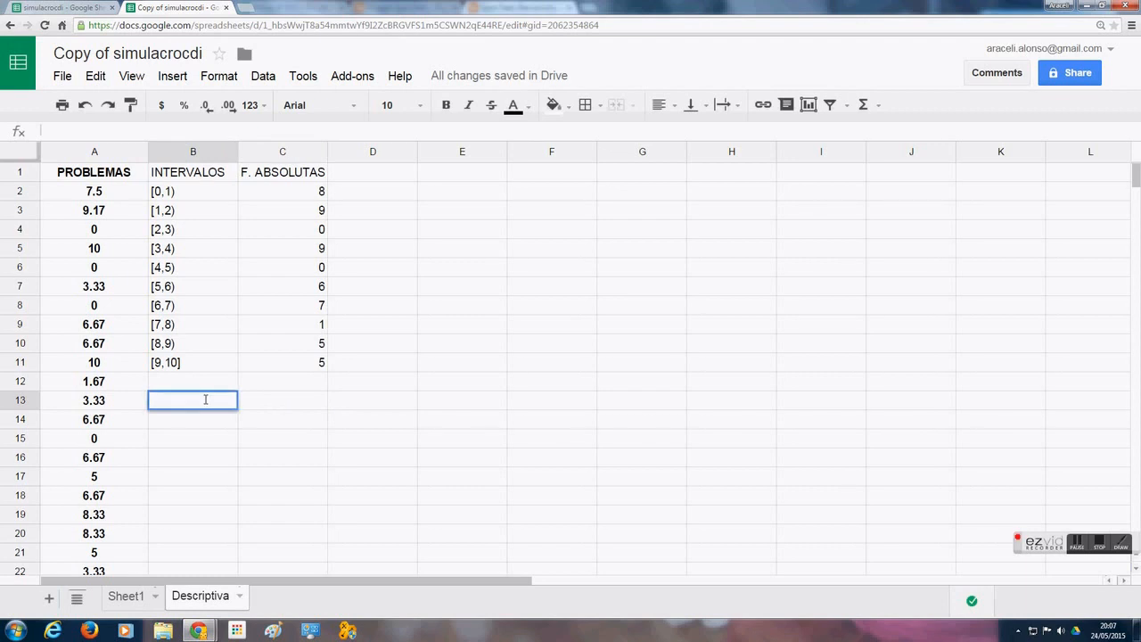
text(n)
key(BackSpace)
text(N)
Enter =SUM(C2:C11) in C13, beside the N label, to total the absolute frequencies
click(277, 402)
double_click(276, 402)
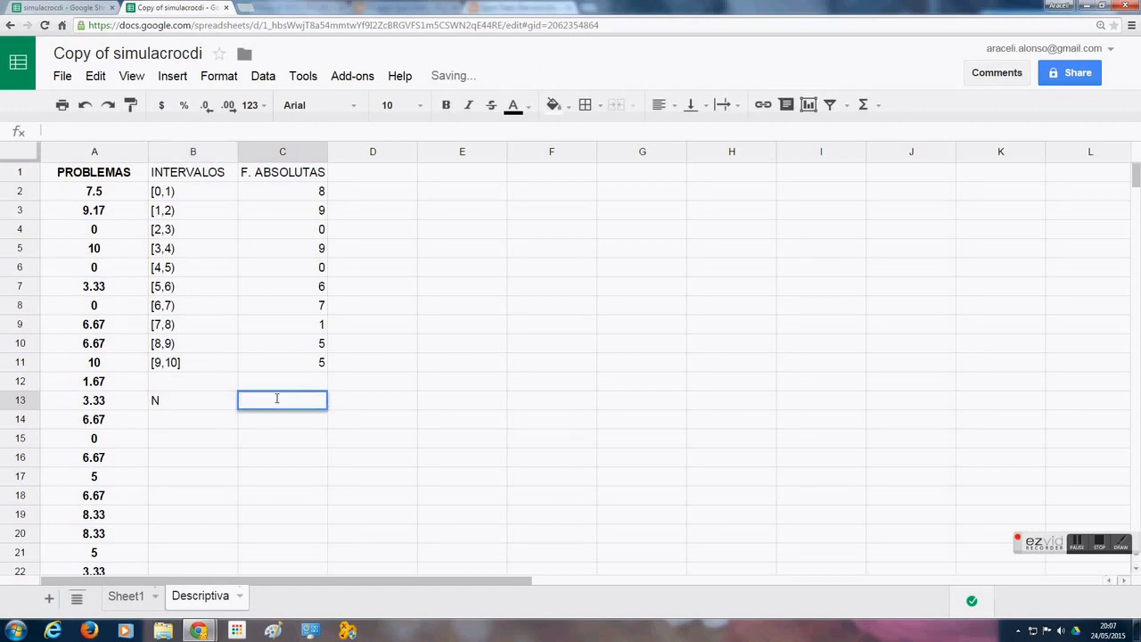
text(=SU)
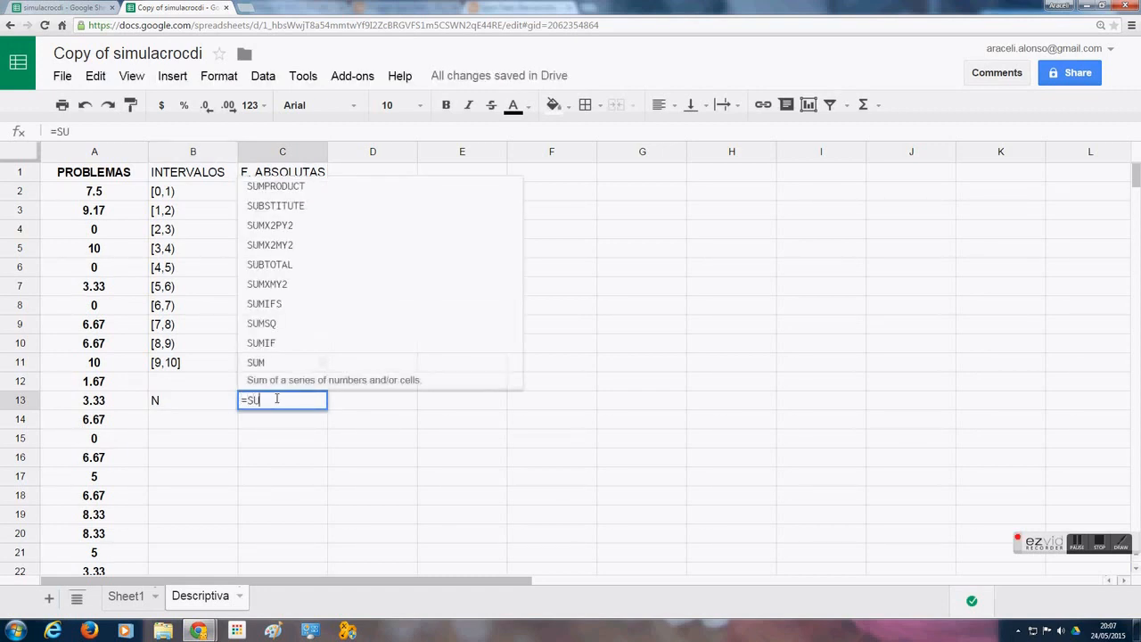
text(M)
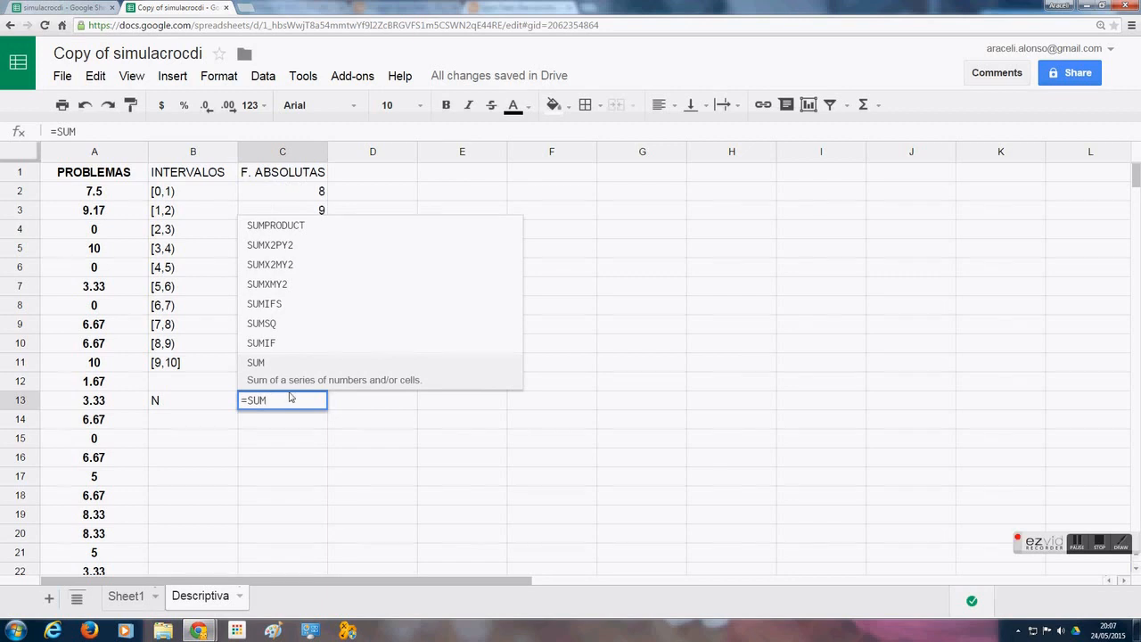
click(310, 374)
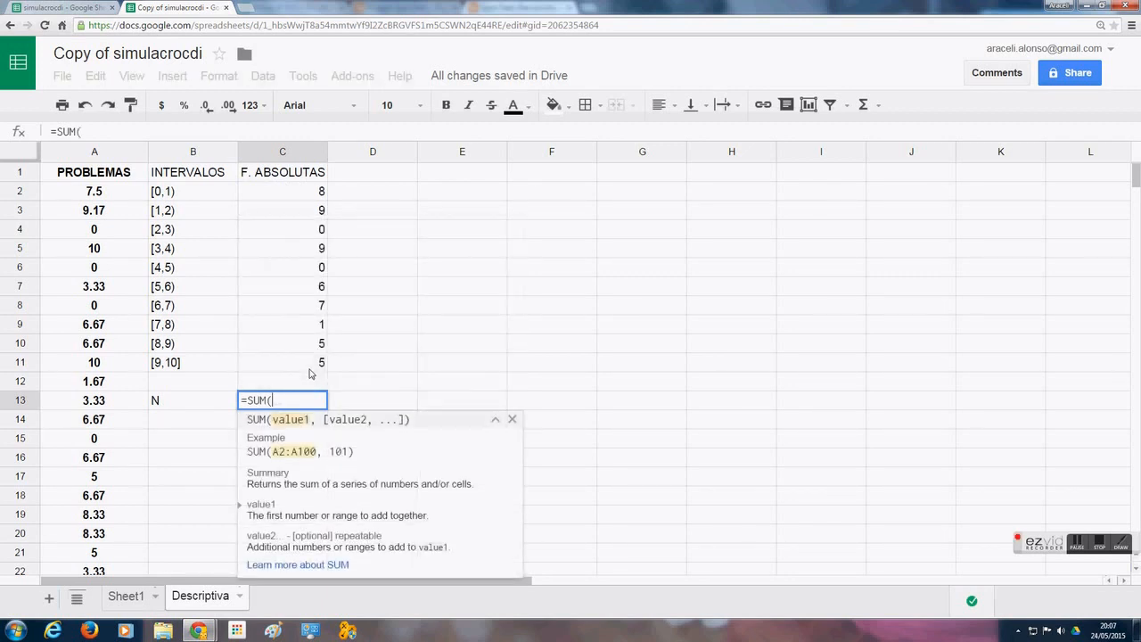
click(304, 200)
key(shift+Down)
key(shift+Down)
key(shift+Down)
key(shift+Down)
key(shift+Down)
key(shift+Down)
key(shift+Down)
key(shift+Down)
key(shift+Down)
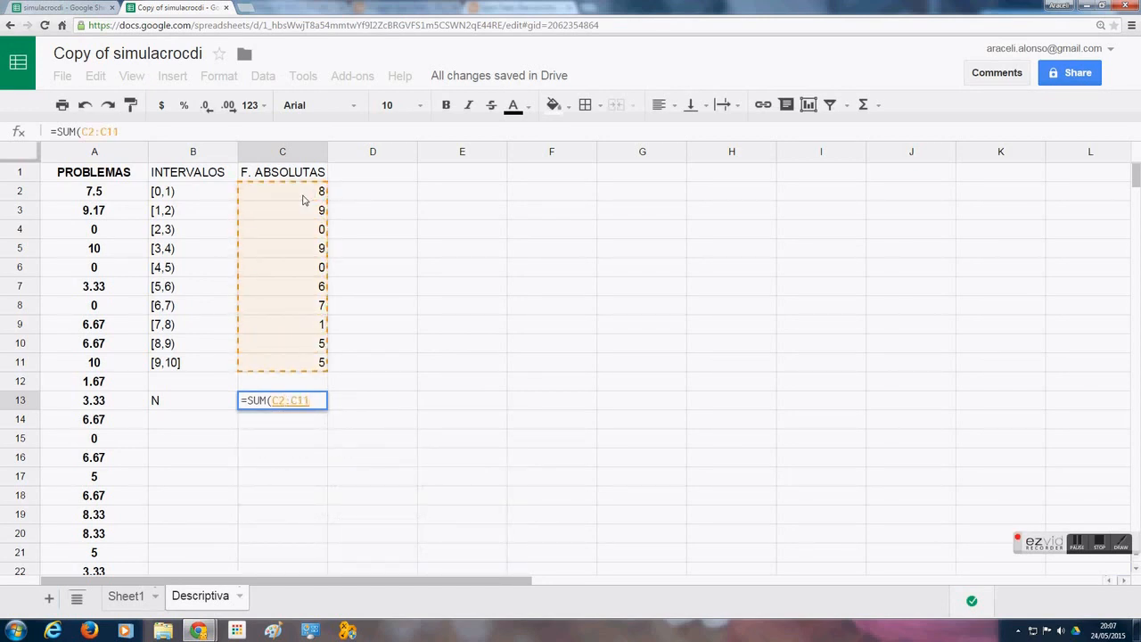
text())
key(Return)
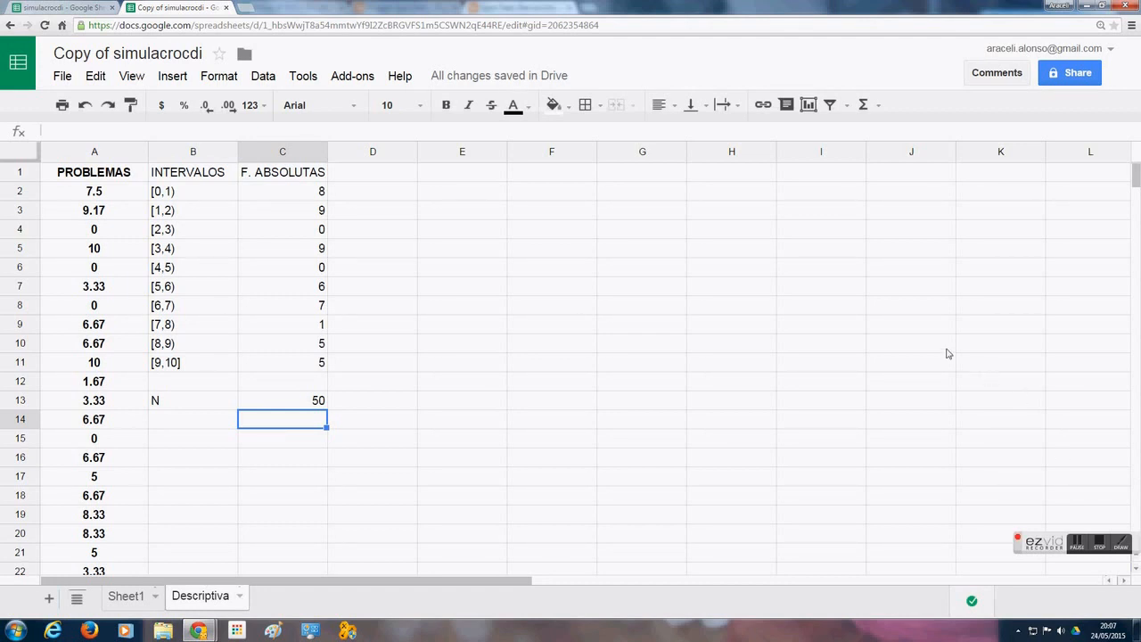
Insert an empty column between INTERVALOS and F. ABSOLUTAS
click(250, 151)
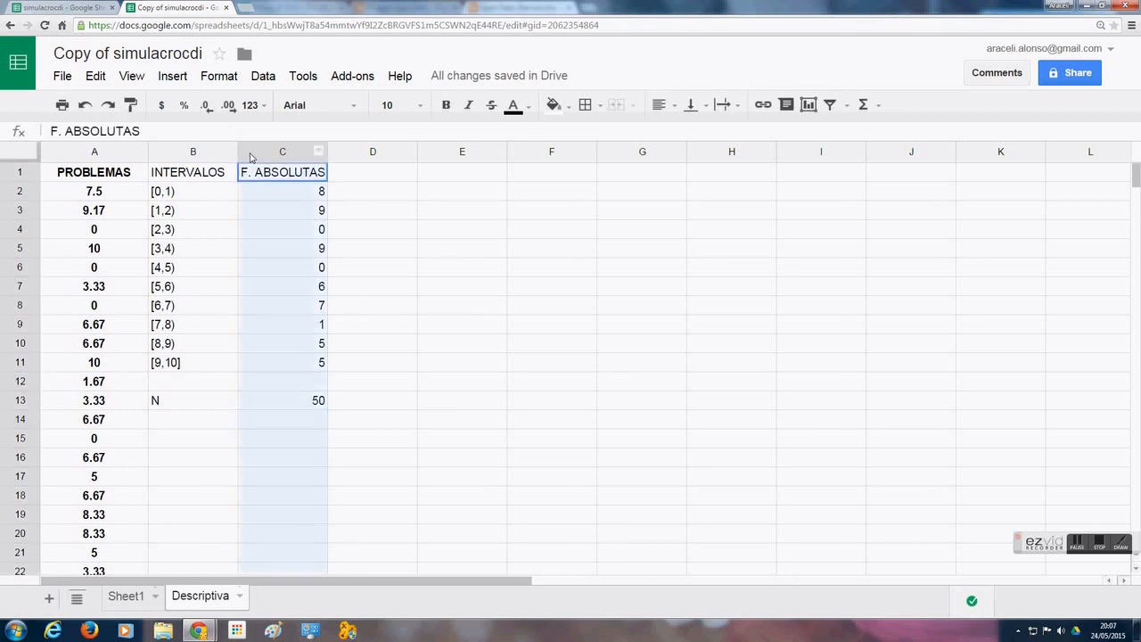
click(173, 78)
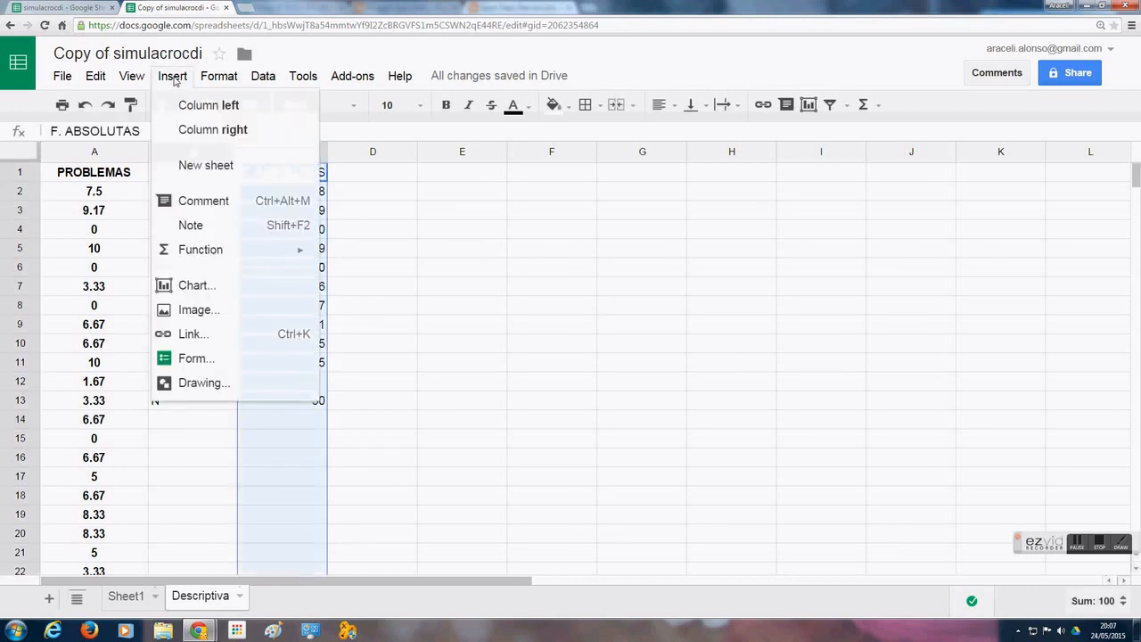
click(191, 106)
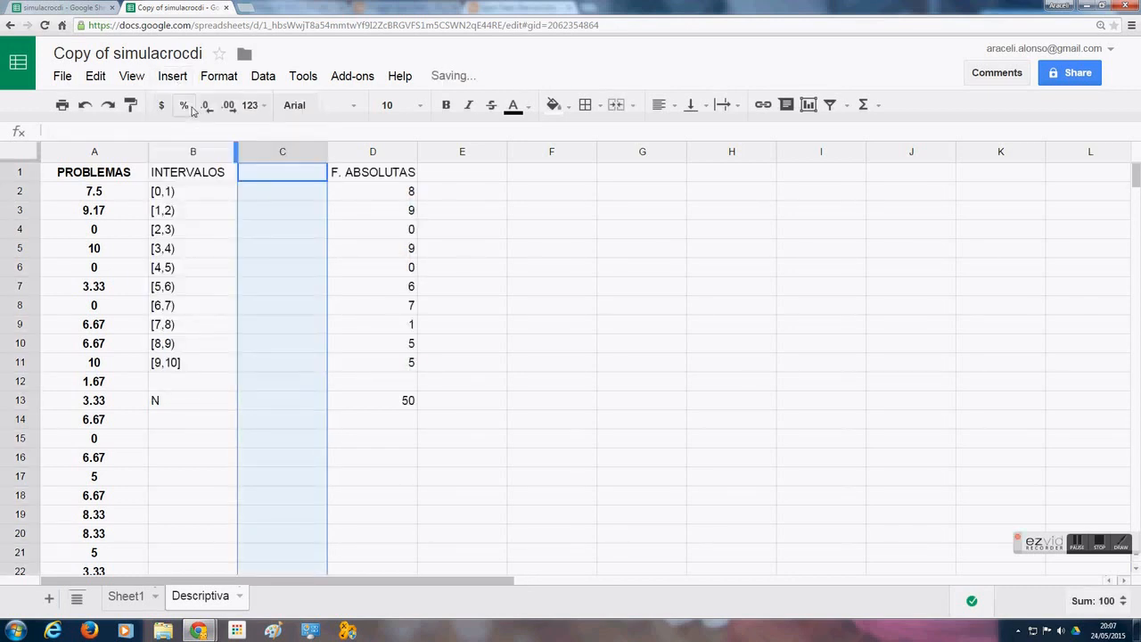
Enter the header MARCAS CLASE in C1 and widen column C slightly to fit it
double_click(278, 172)
text(MAR)
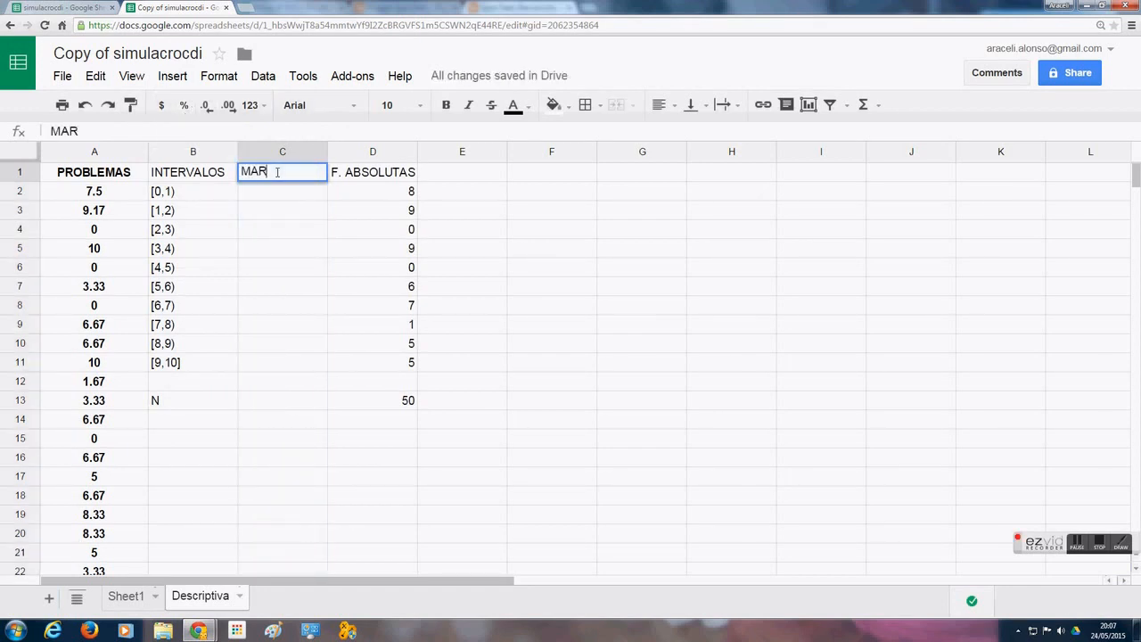
text(CAS CALS)
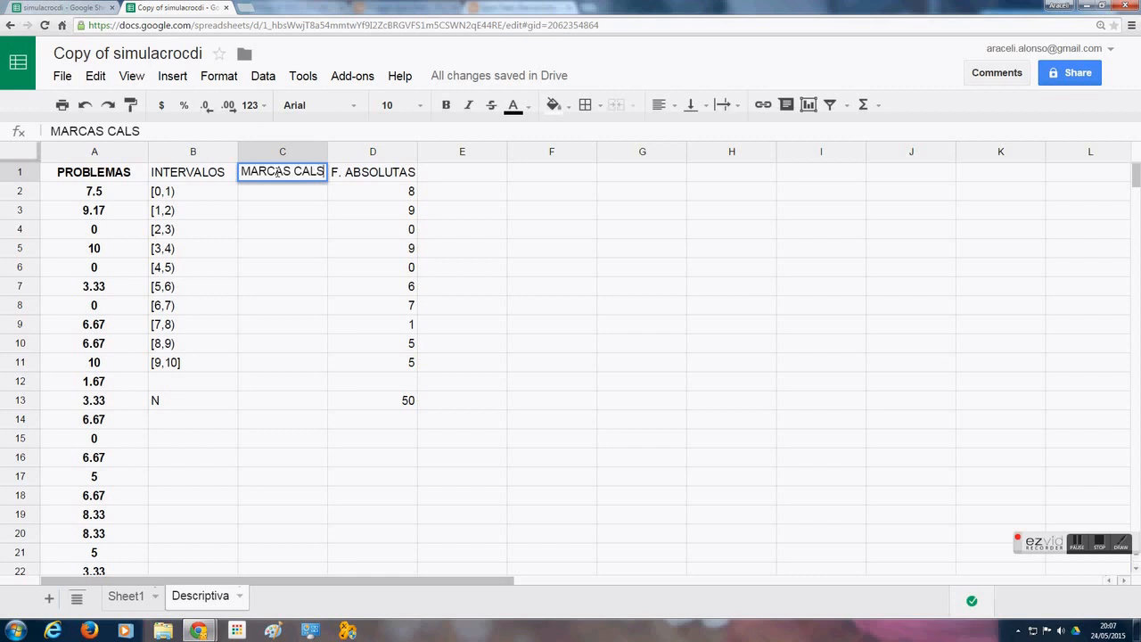
key(BackSpace)
key(BackSpace)
key(BackSpace)
text(LASE)
key(Return)
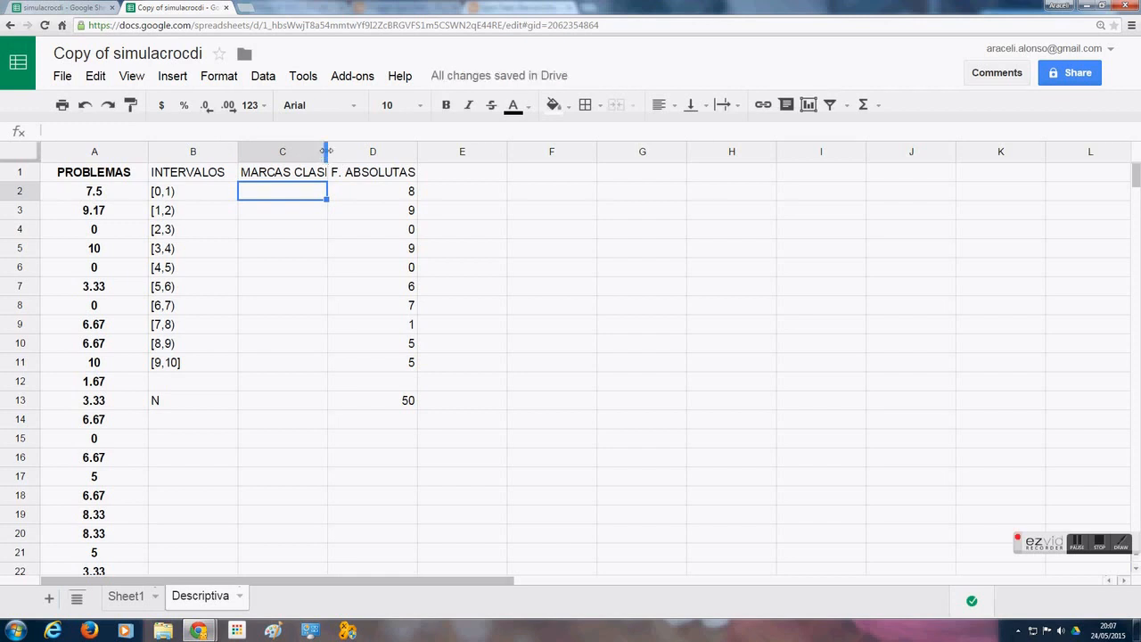
drag(326, 151, 334, 151)
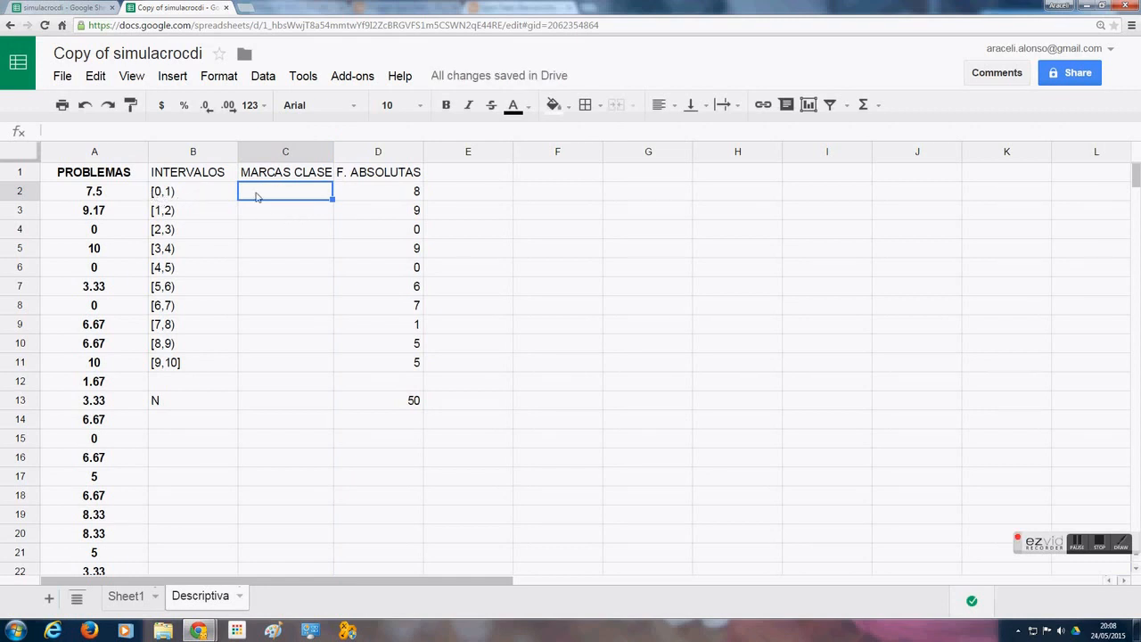
Enter 0.5 in C2 as the class mark of the [0,1) interval
double_click(296, 191)
text(0.5)
key(Return)
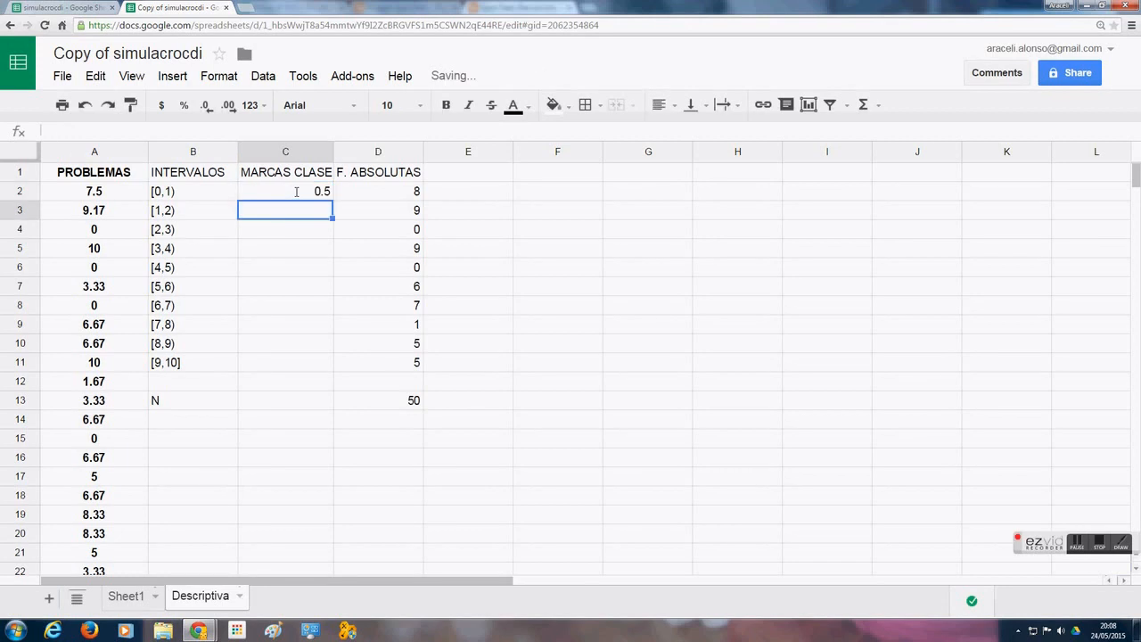
Try to produce the remaining class marks by filling C2 alone down to C11
click(295, 190)
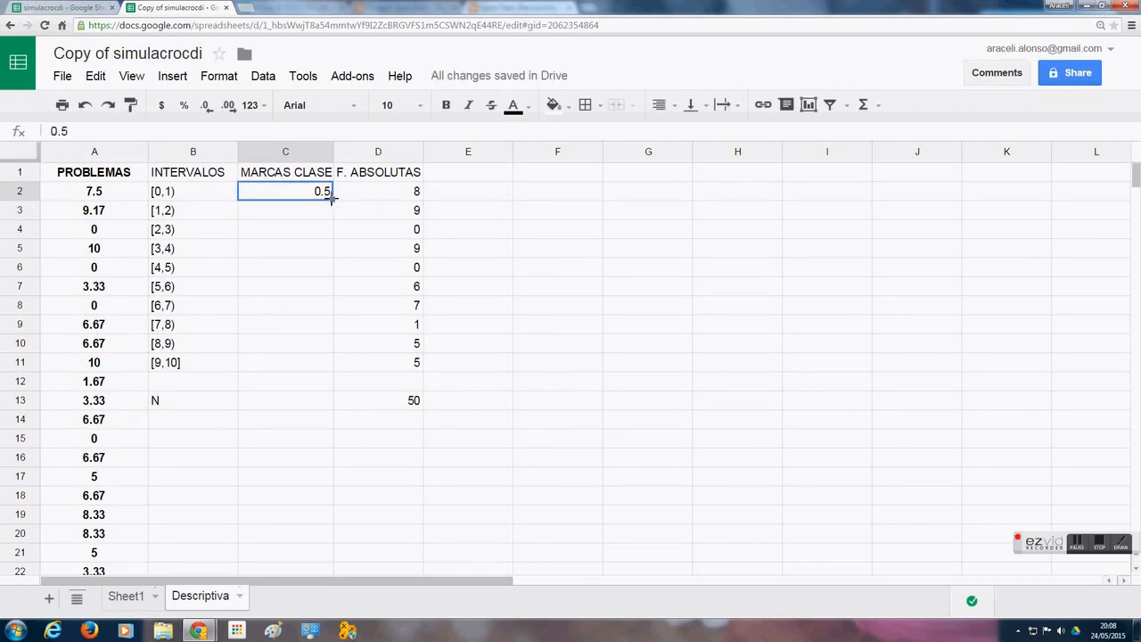
drag(331, 200, 327, 363)
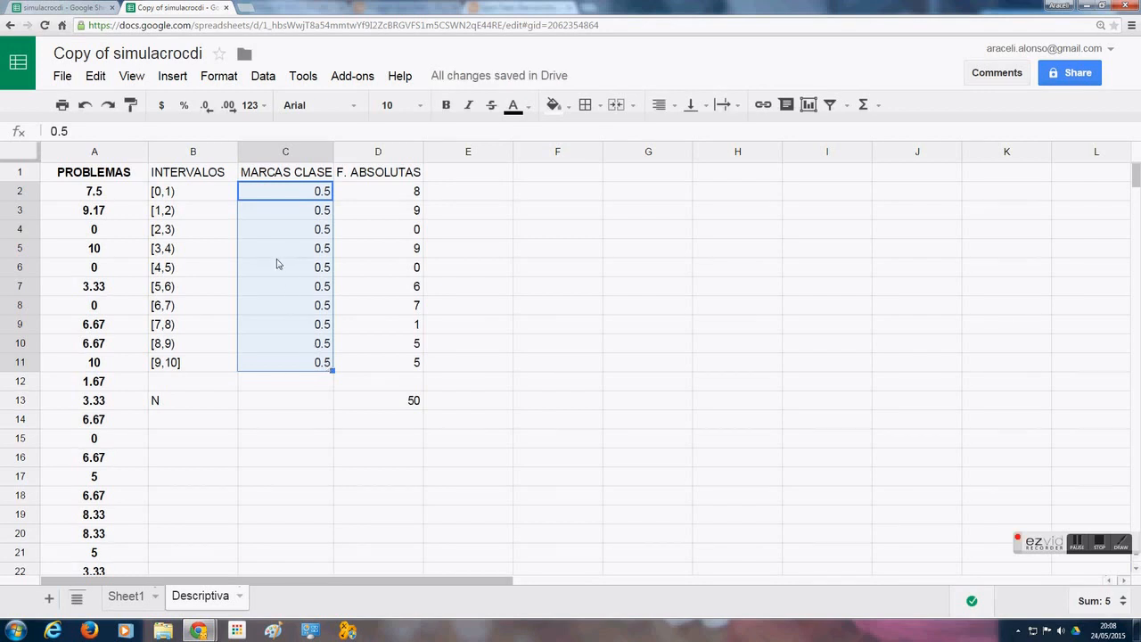
key(ctrl+z)
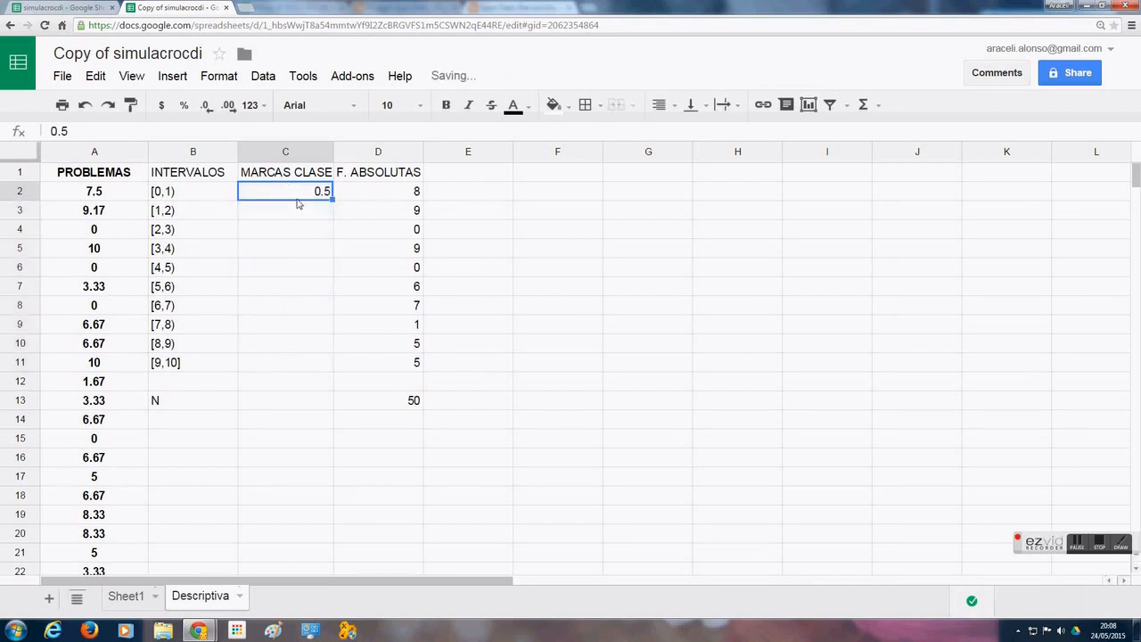
Enter 1.5 in C3 and extend the series from C2:C3 down to C11
double_click(307, 208)
text(1.5)
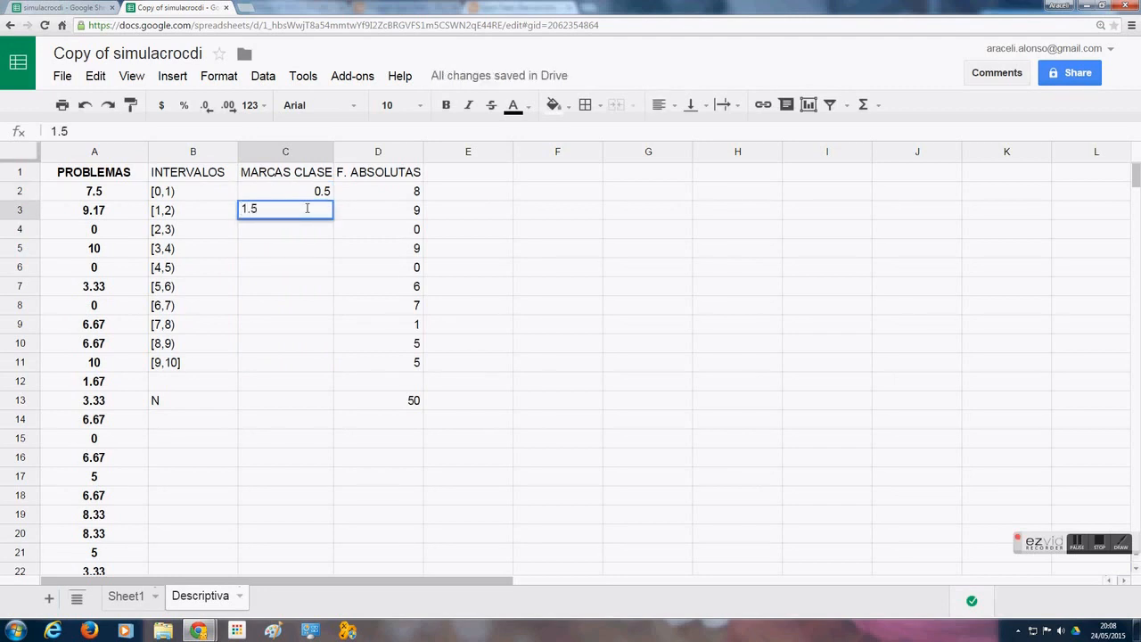
key(Return)
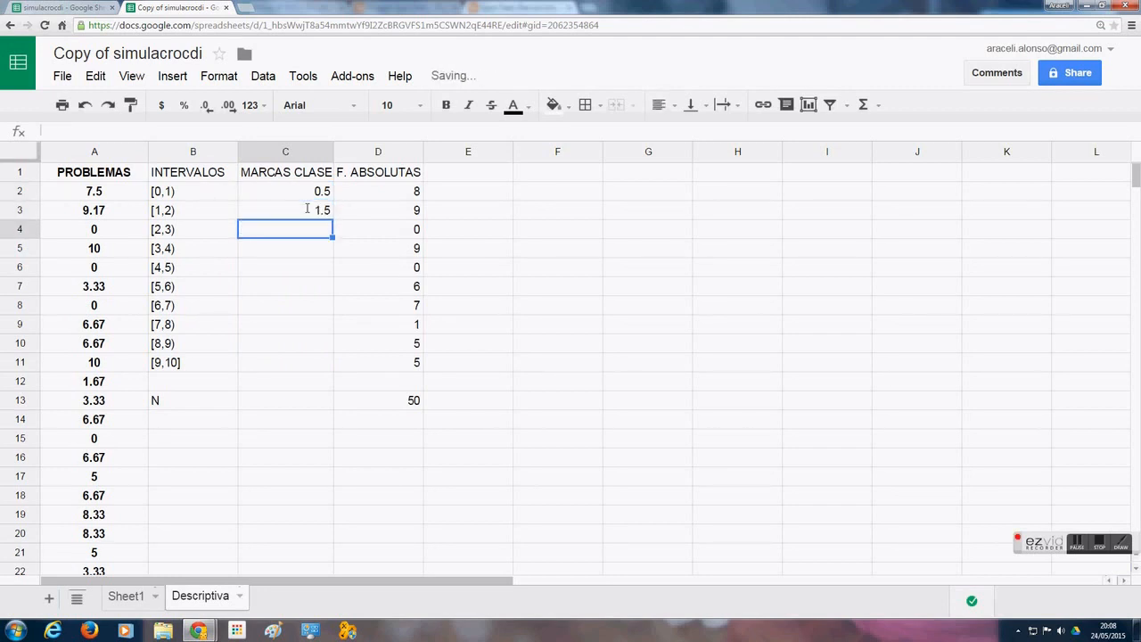
click(318, 192)
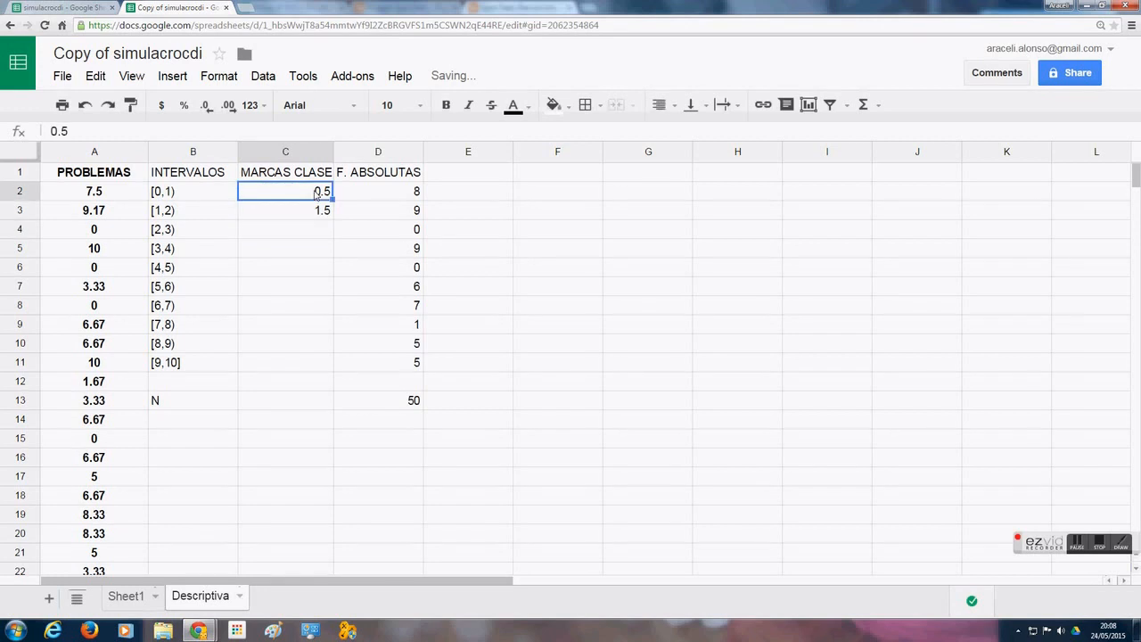
key(shift+Down)
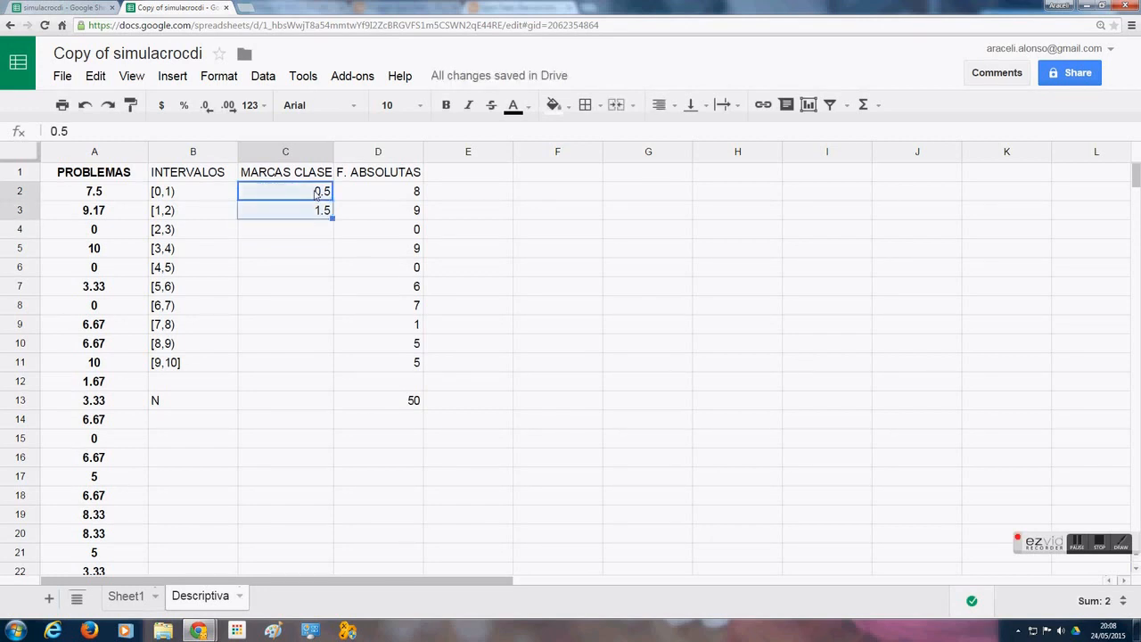
drag(330, 216, 319, 366)
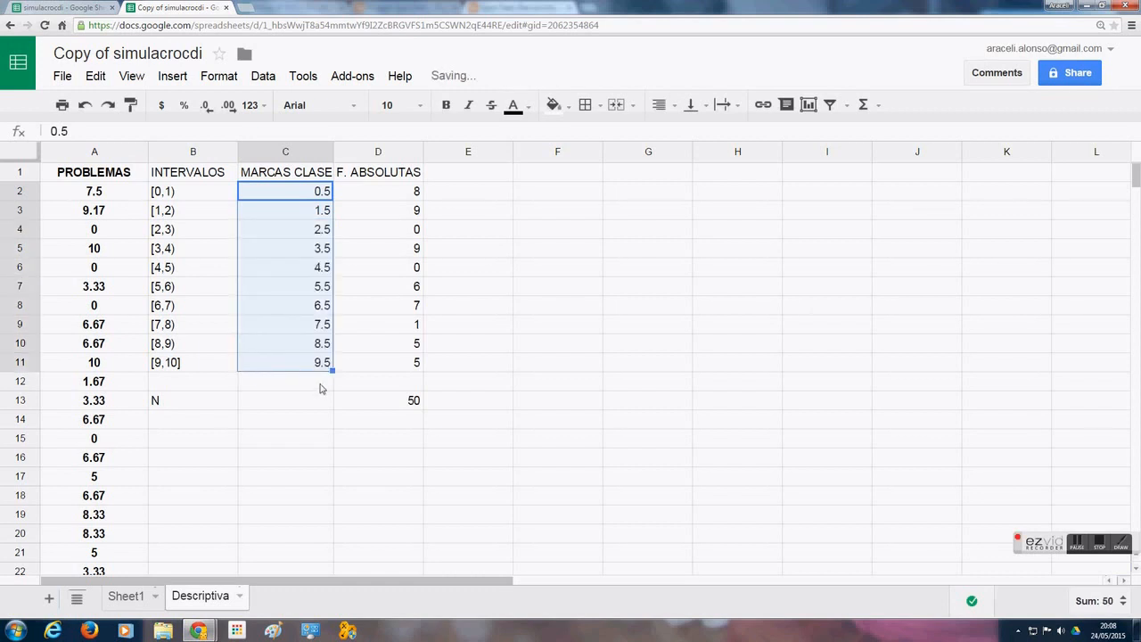
click(319, 384)
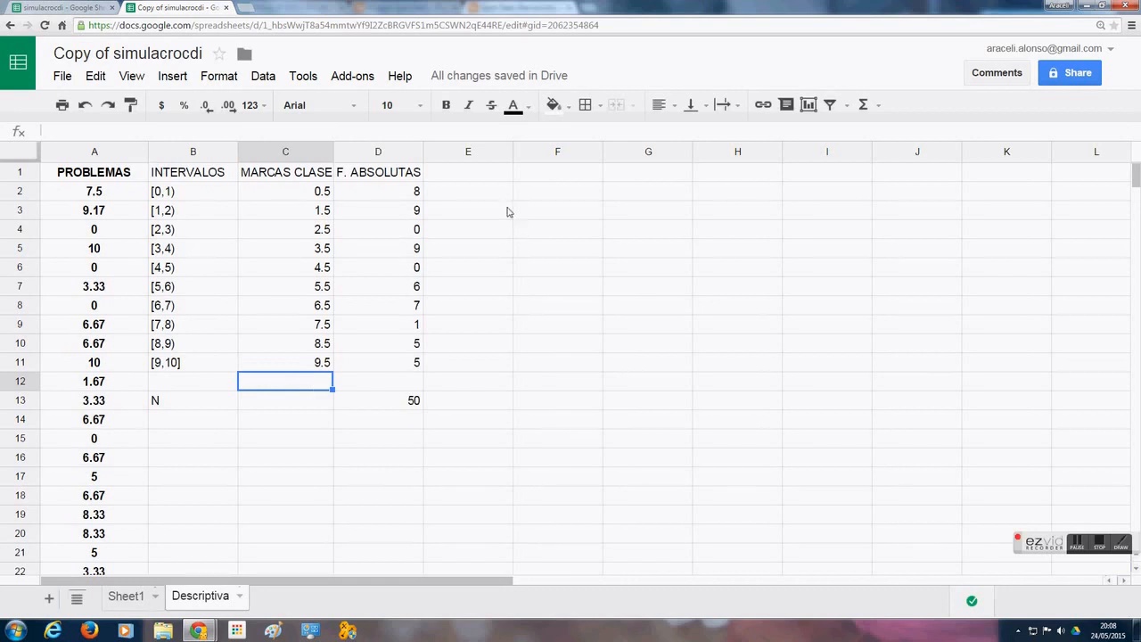
Enter the header F. ACUMULADAS in E1
double_click(463, 174)
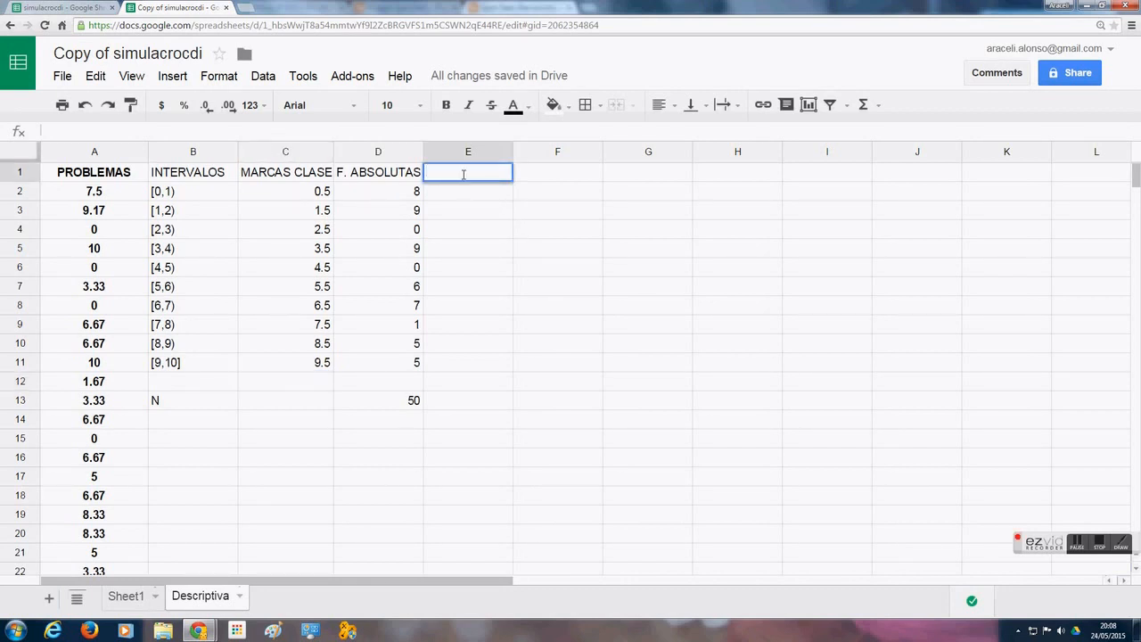
text(F. ACUMULA)
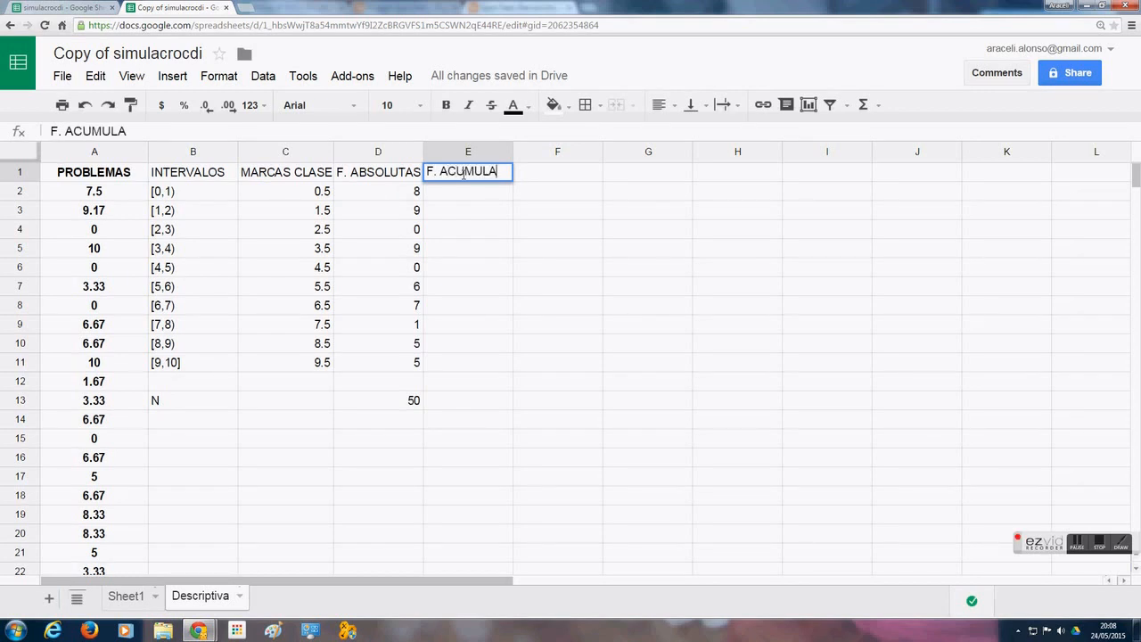
text(DAS)
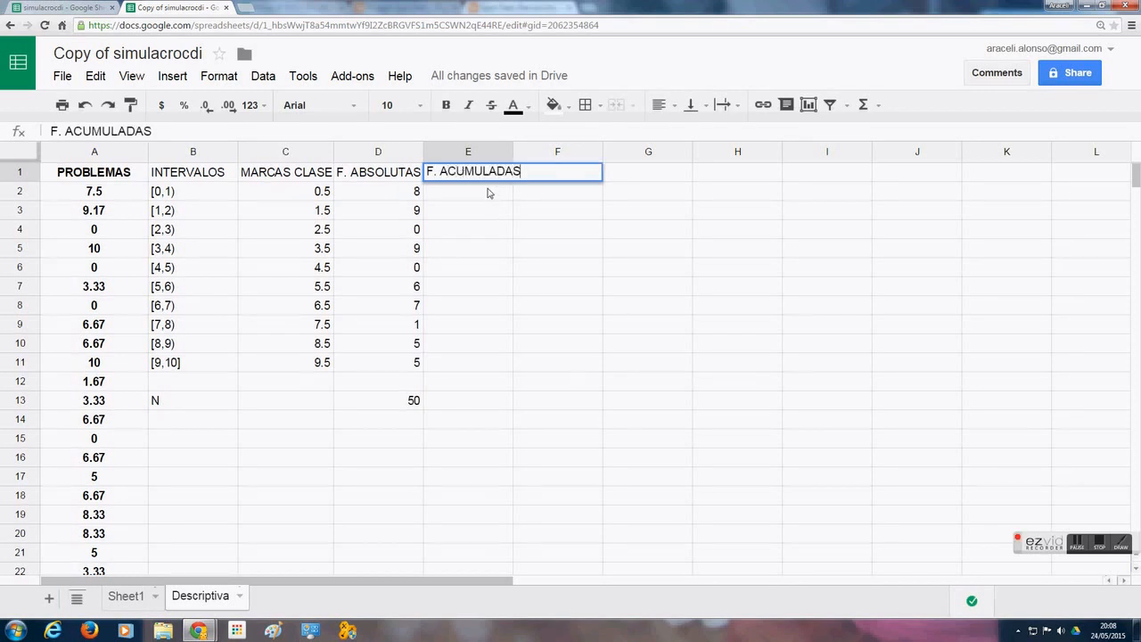
click(489, 192)
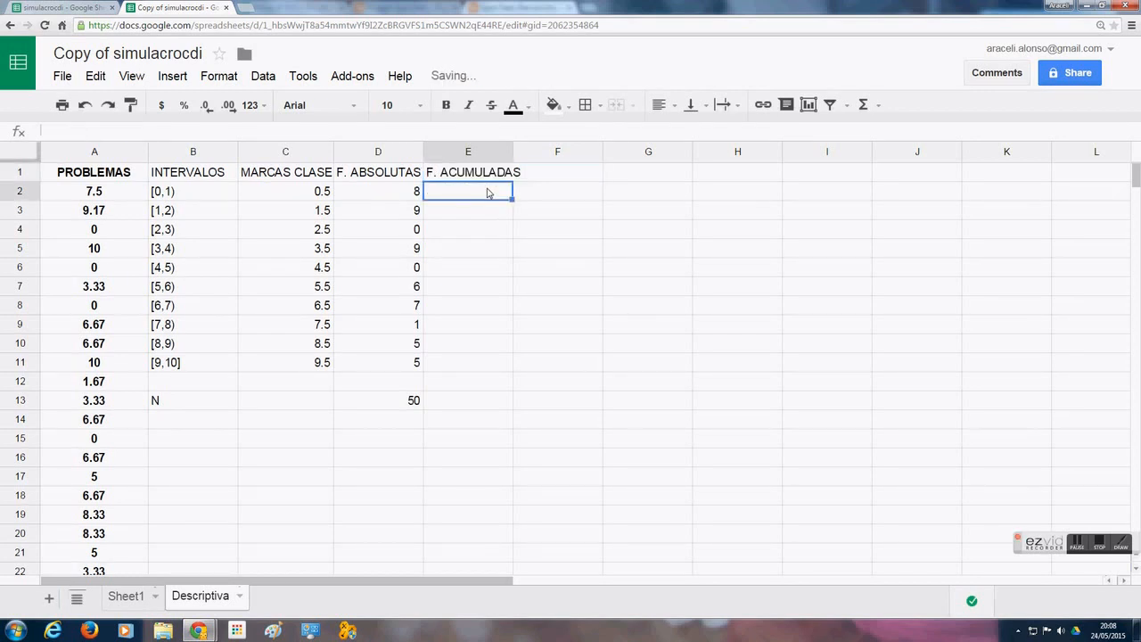
Enter the formula =SUM(D1:D1) in E2 under F. ACUMULADAS
click(399, 196)
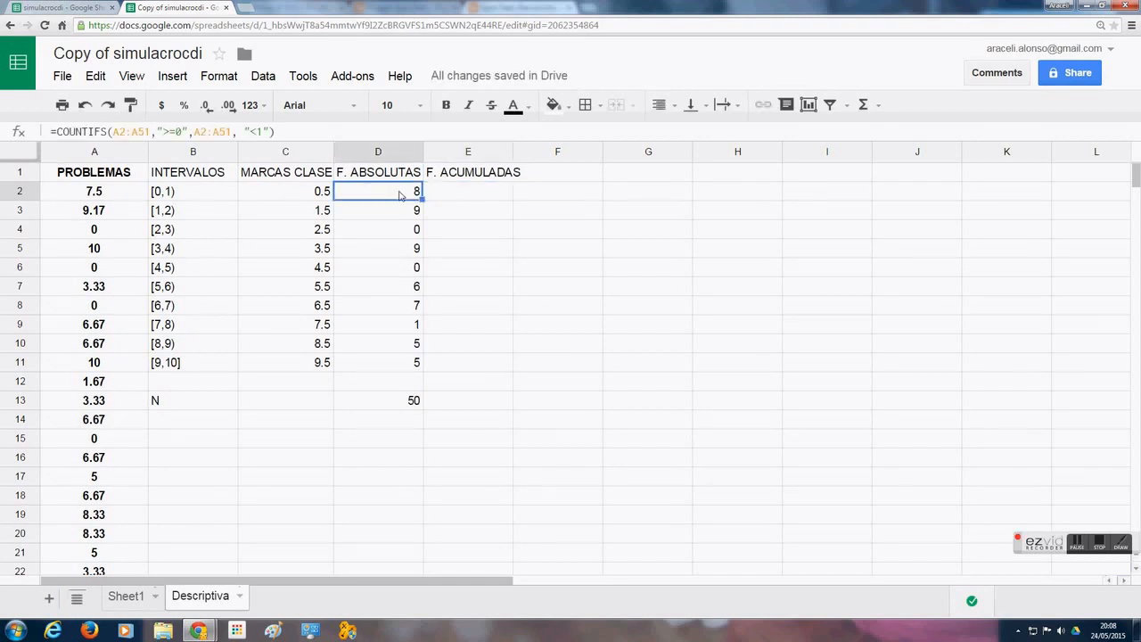
click(444, 192)
double_click(452, 191)
text(=)
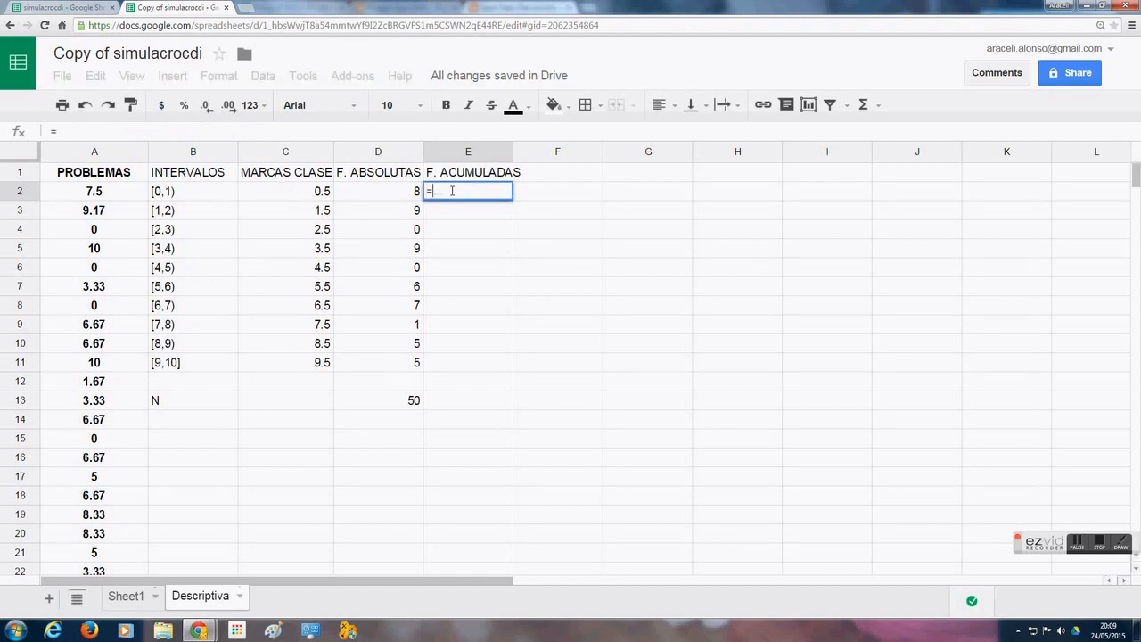
text(SU)
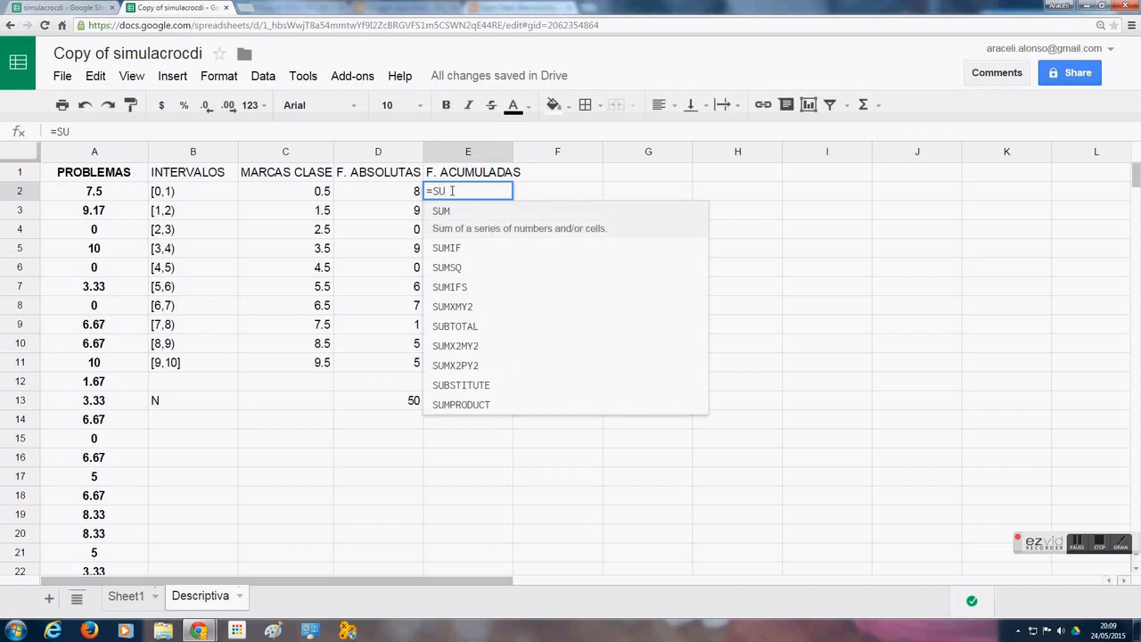
text(M)
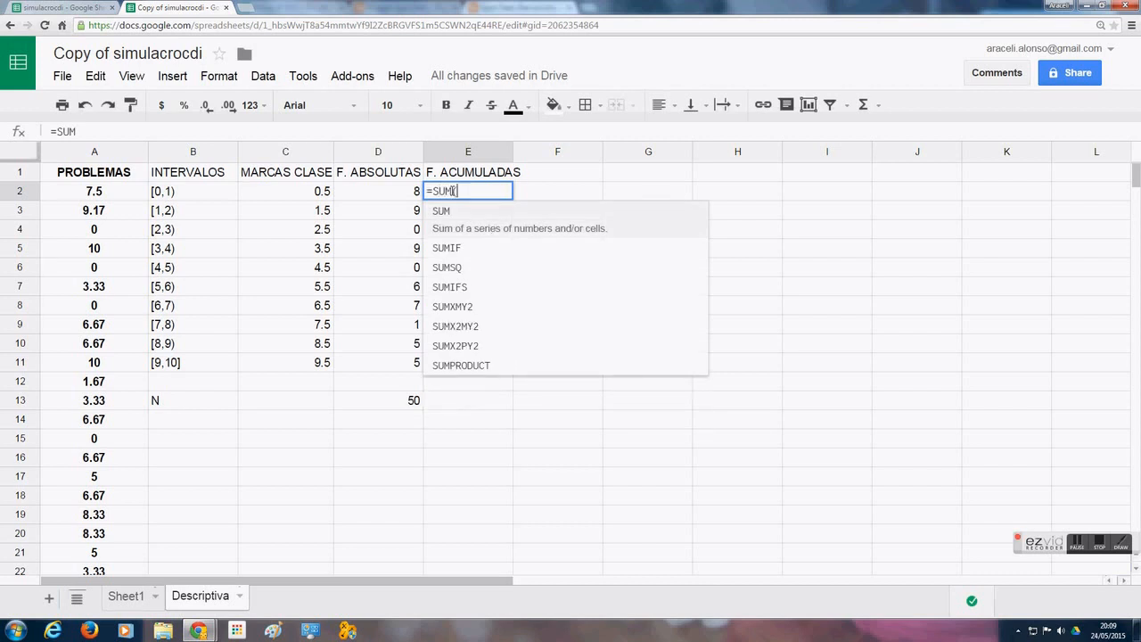
text((d)
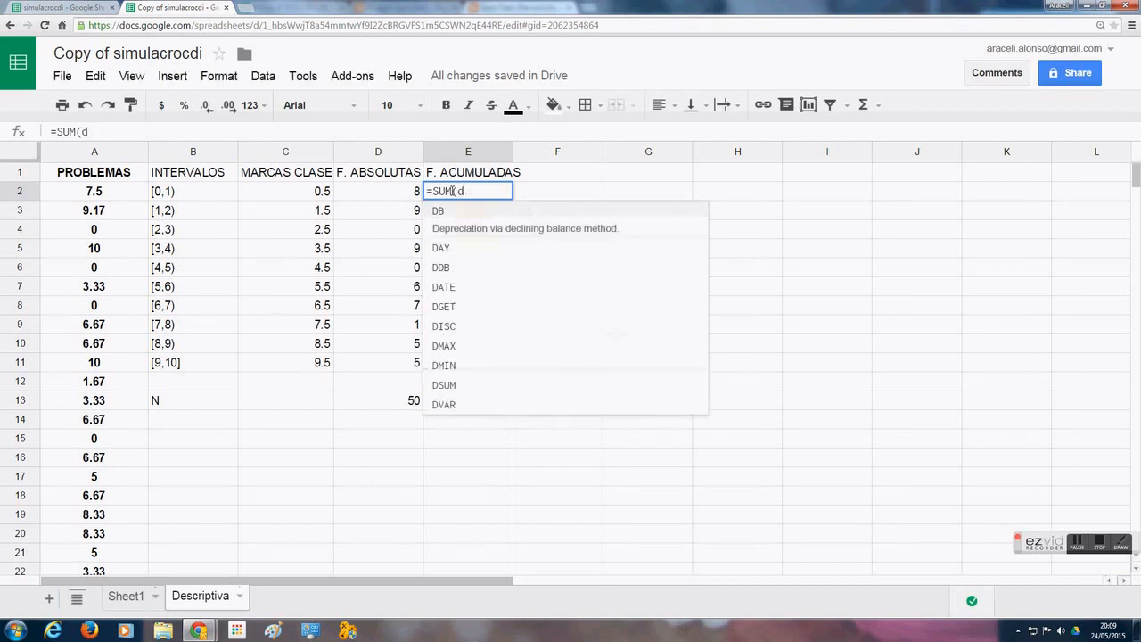
key(BackSpace)
key(Up)
key(Left)
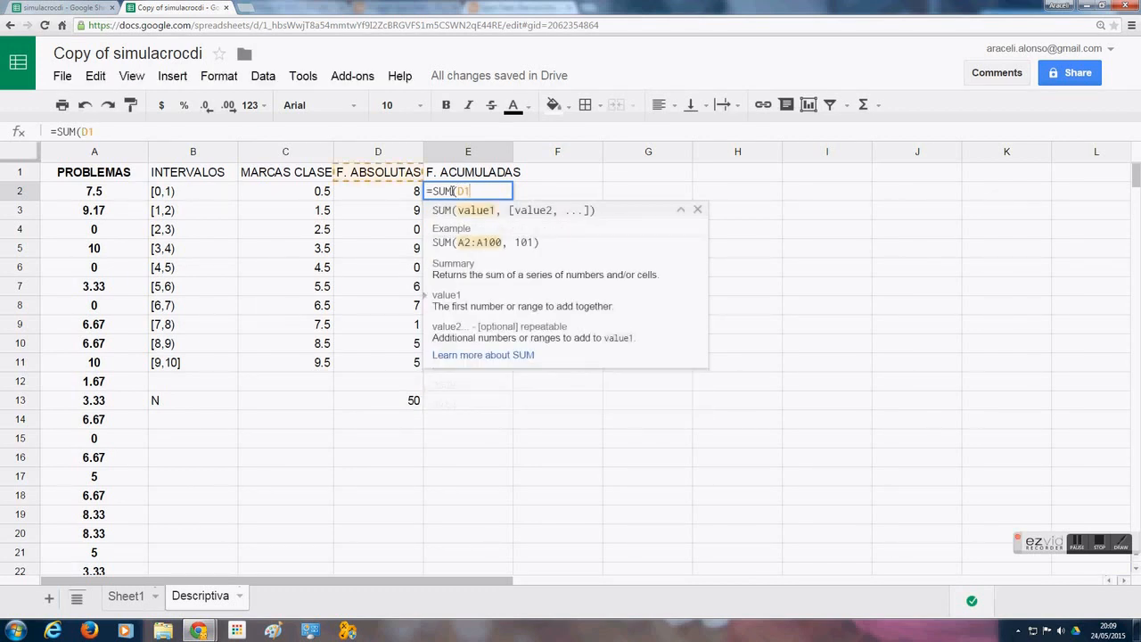
text(:D1)
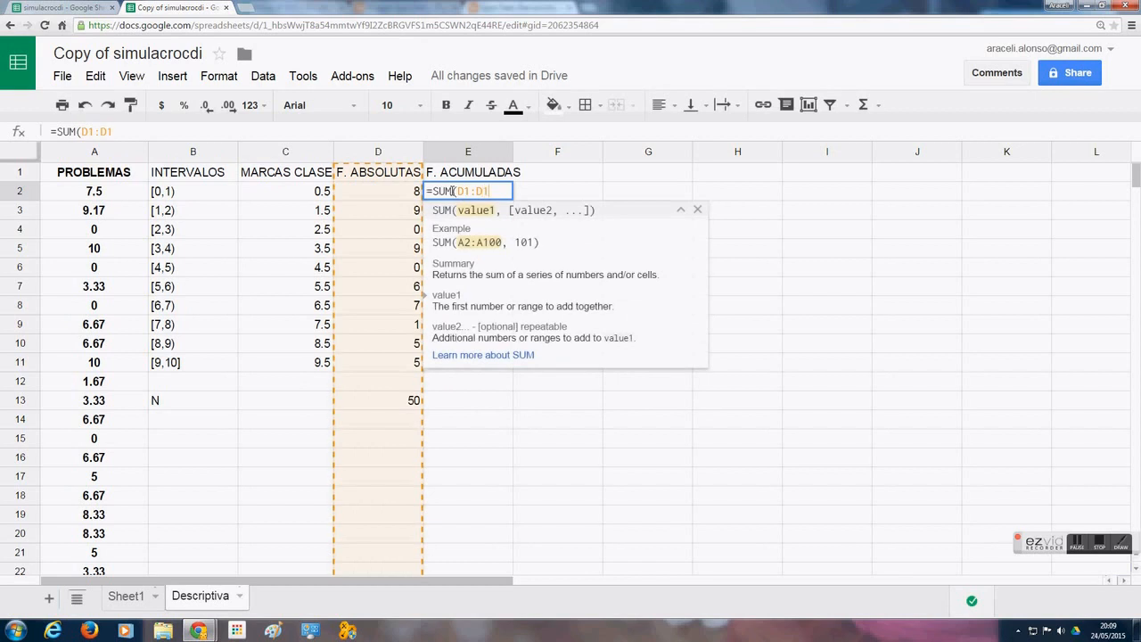
text())
key(Return)
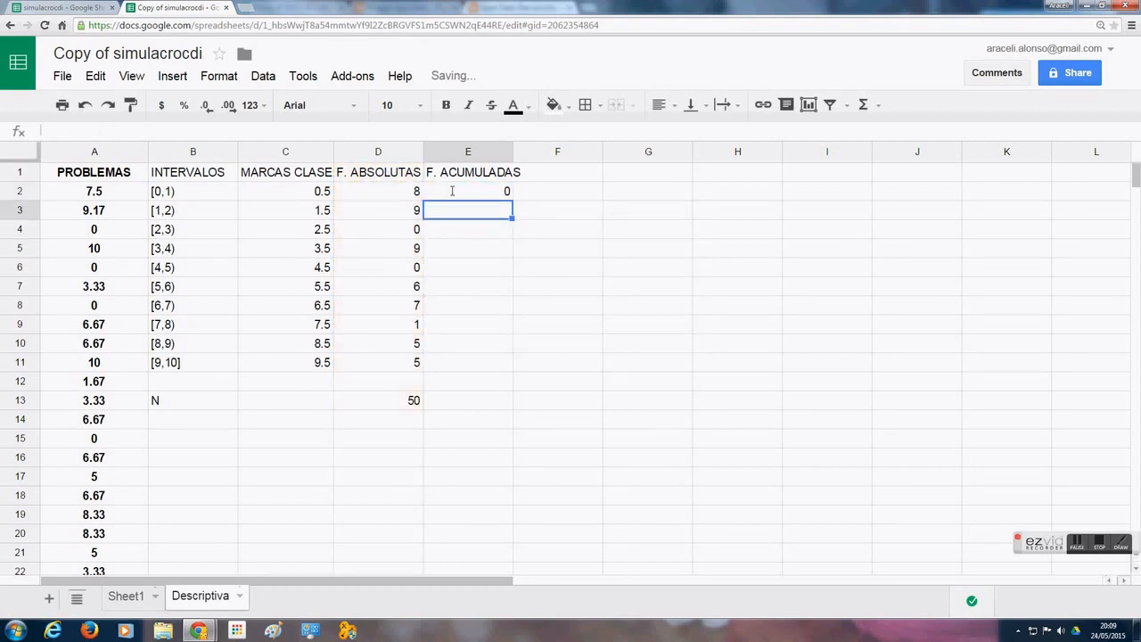
Correct the formula in E2 to =SUM(D2)
double_click(473, 191)
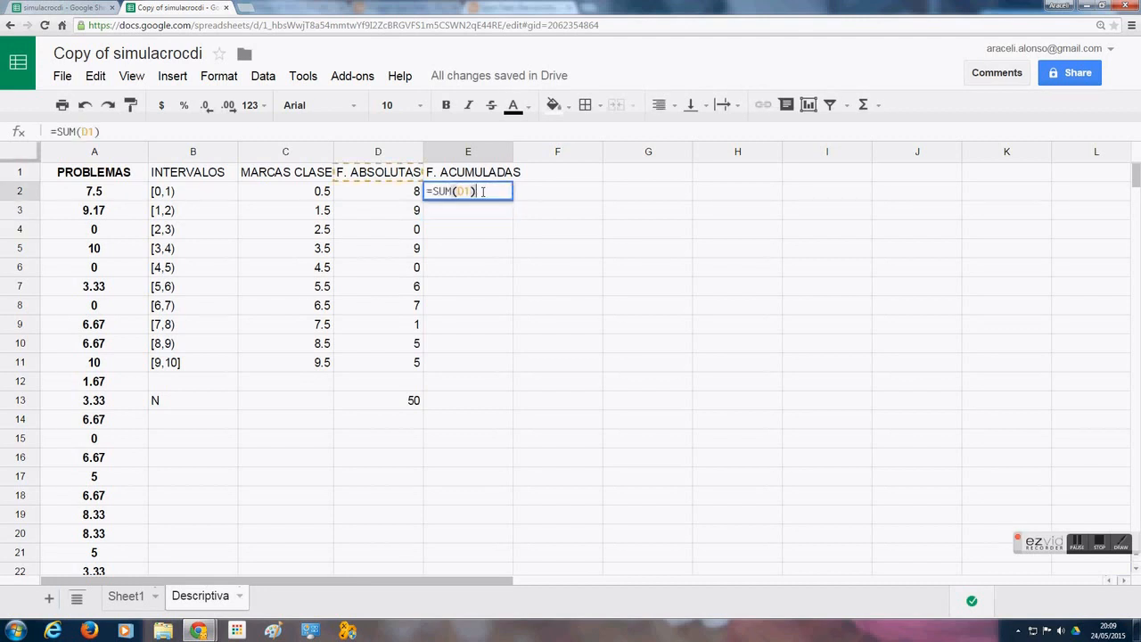
click(473, 190)
key(BackSpace)
text(2)
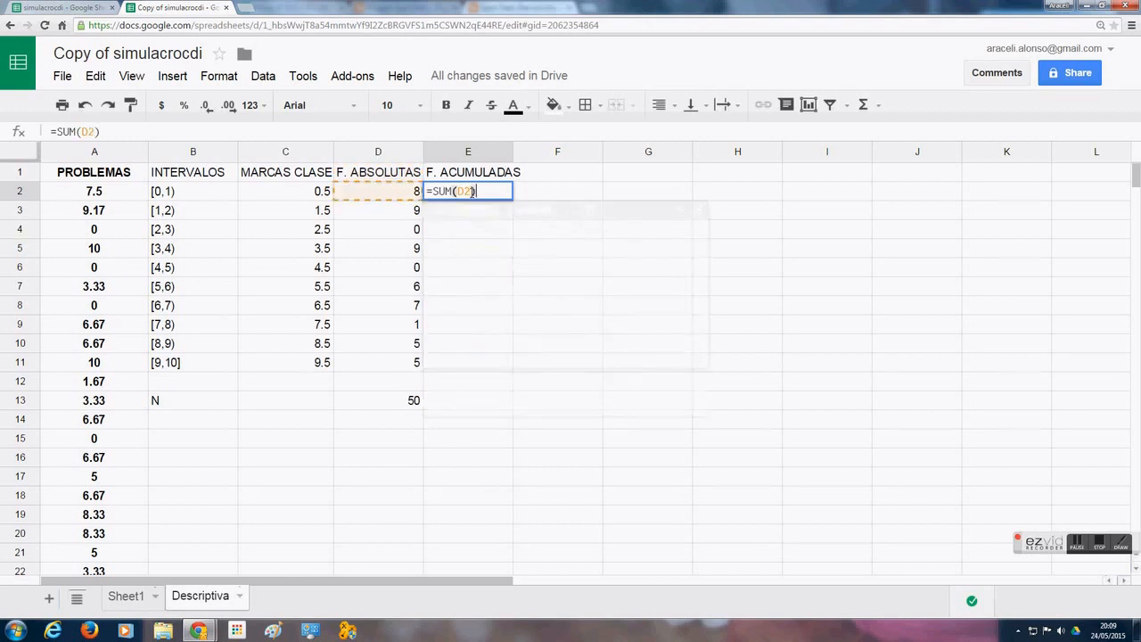
key(Return)
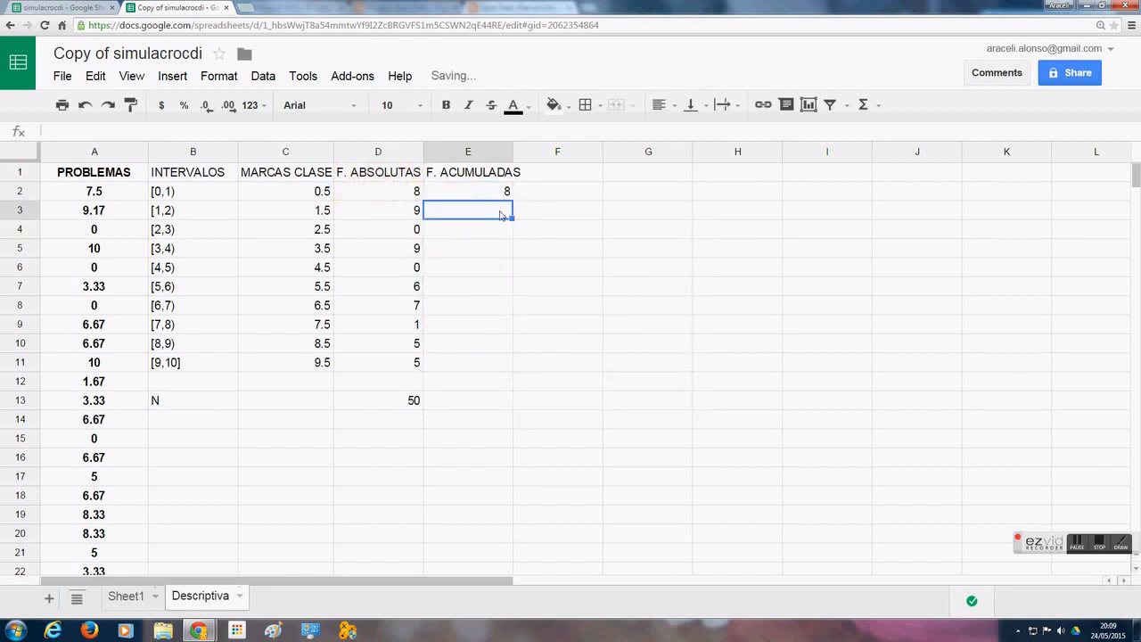
Copy the E2 formula into E3 and change it to =SUM(D2:D3)
click(498, 196)
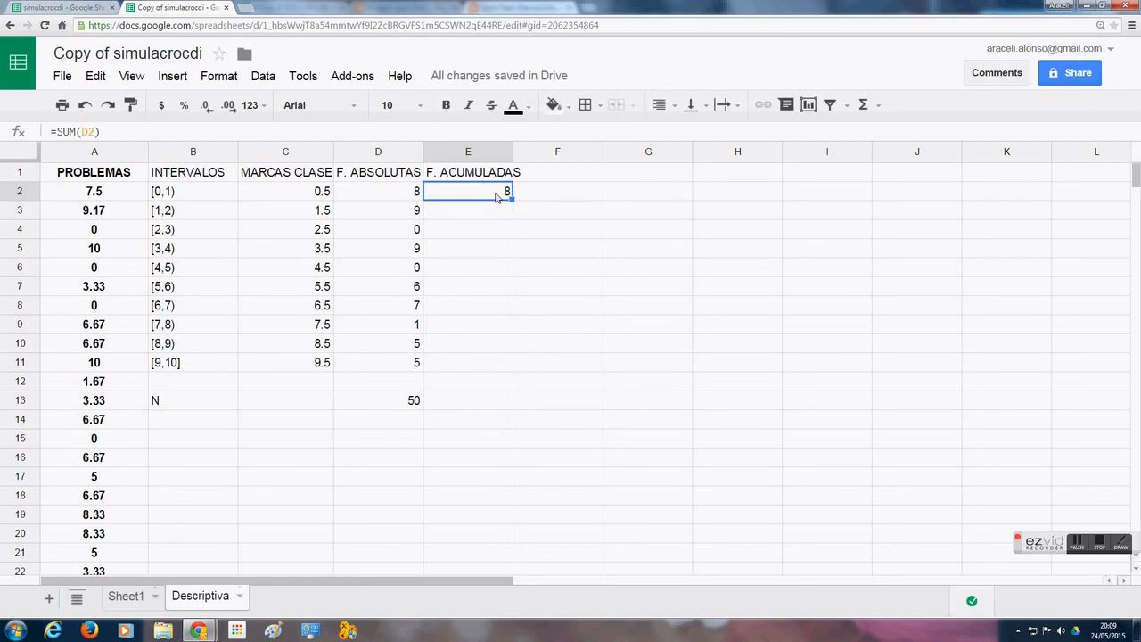
key(ctrl+c)
click(491, 214)
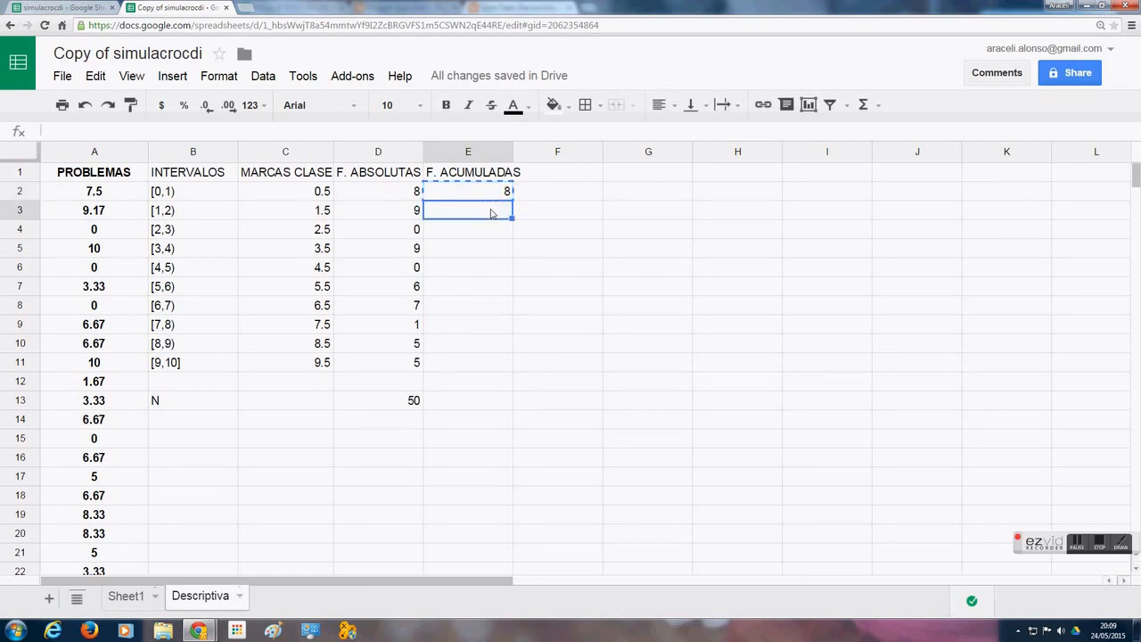
key(ctrl+v)
double_click(88, 131)
text(D2:)
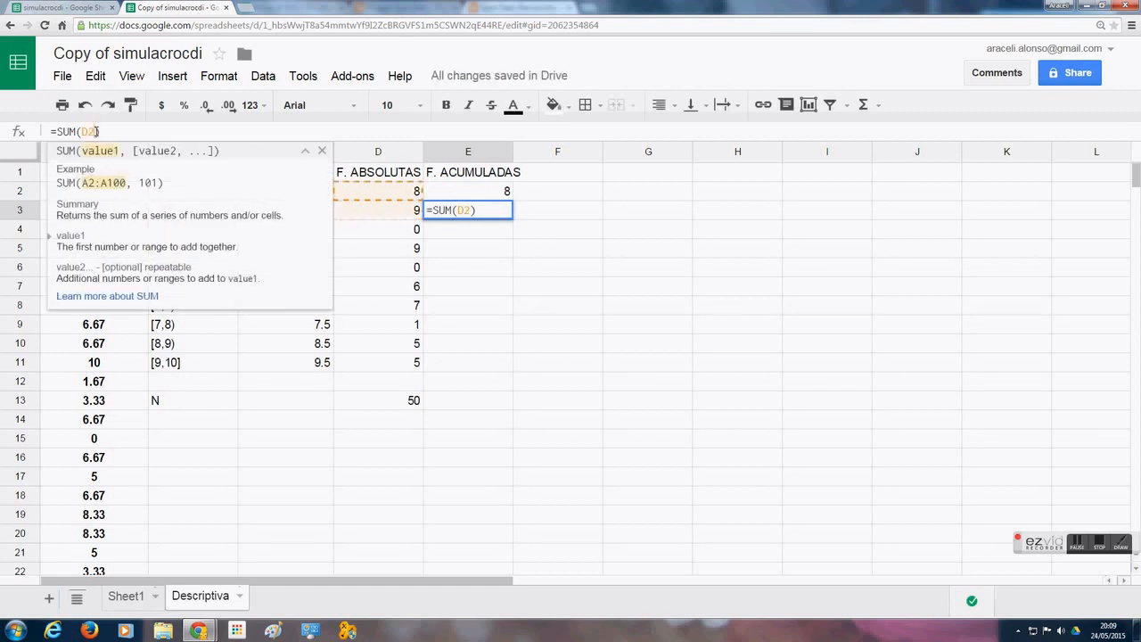
text(D3)
key(Return)
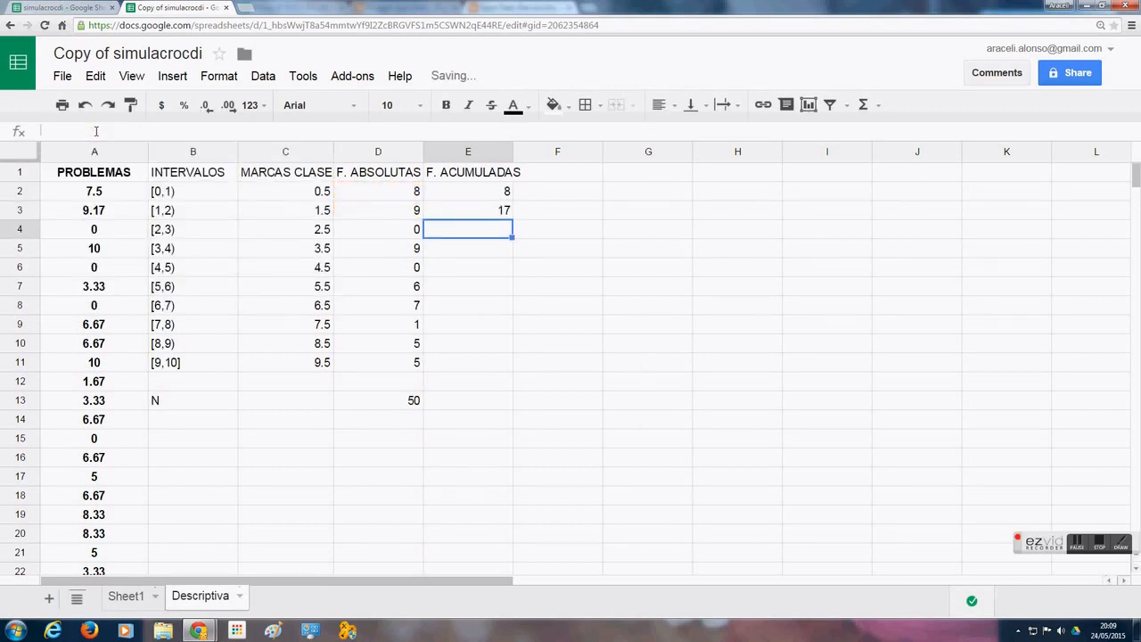
Enter the formula =SUM(D2:D4) in E4 for the third cumulative frequency
double_click(475, 229)
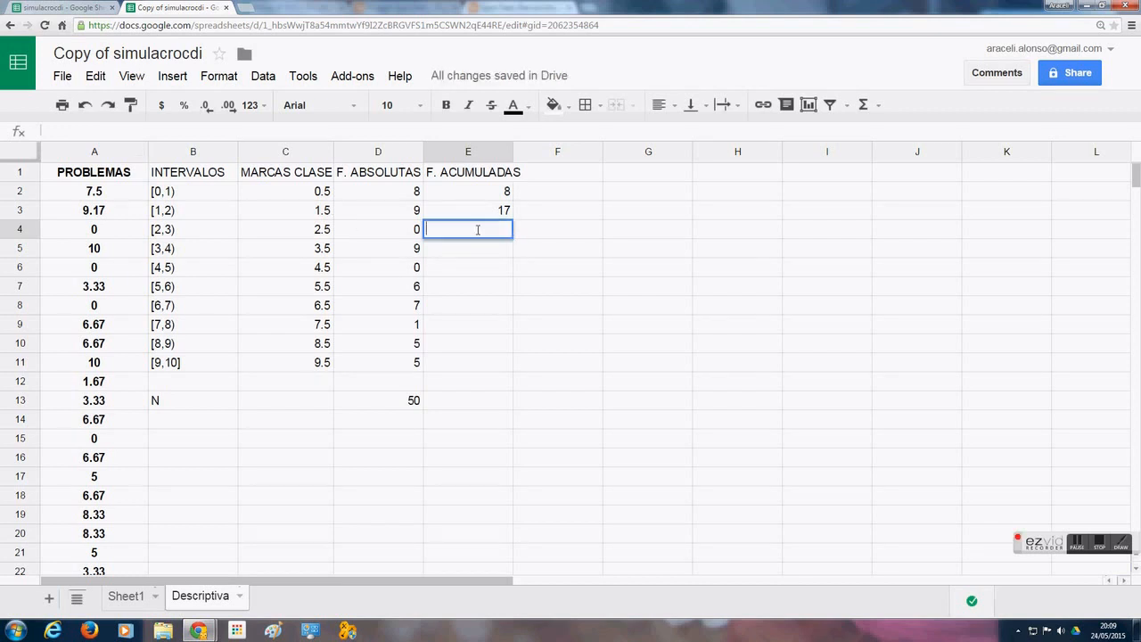
click(119, 135)
text(=SU)
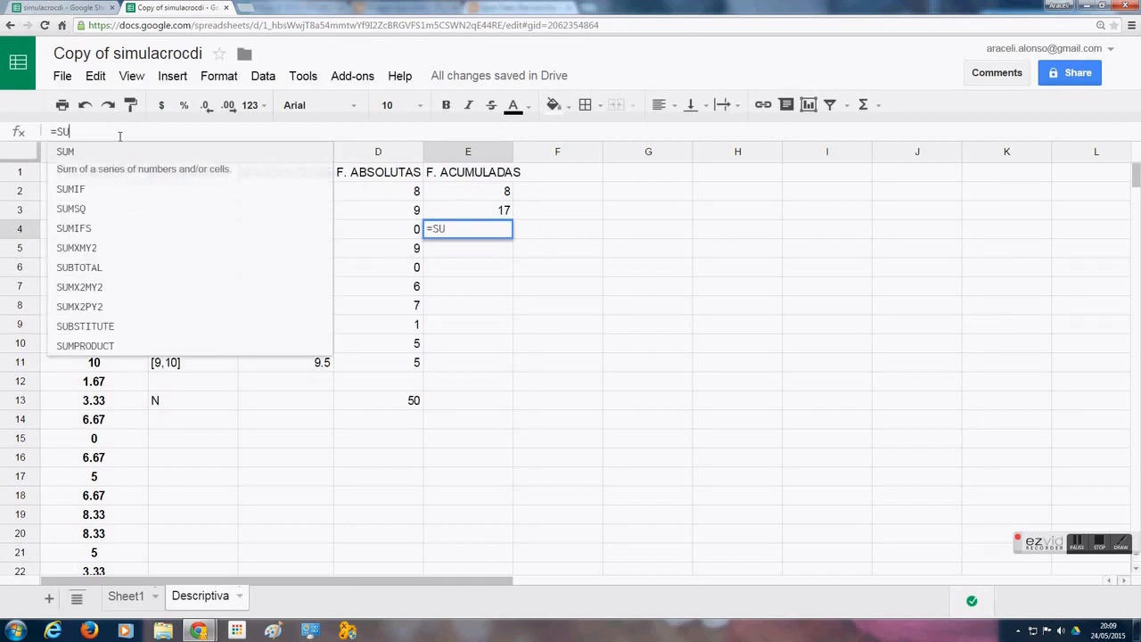
text(M(D2)
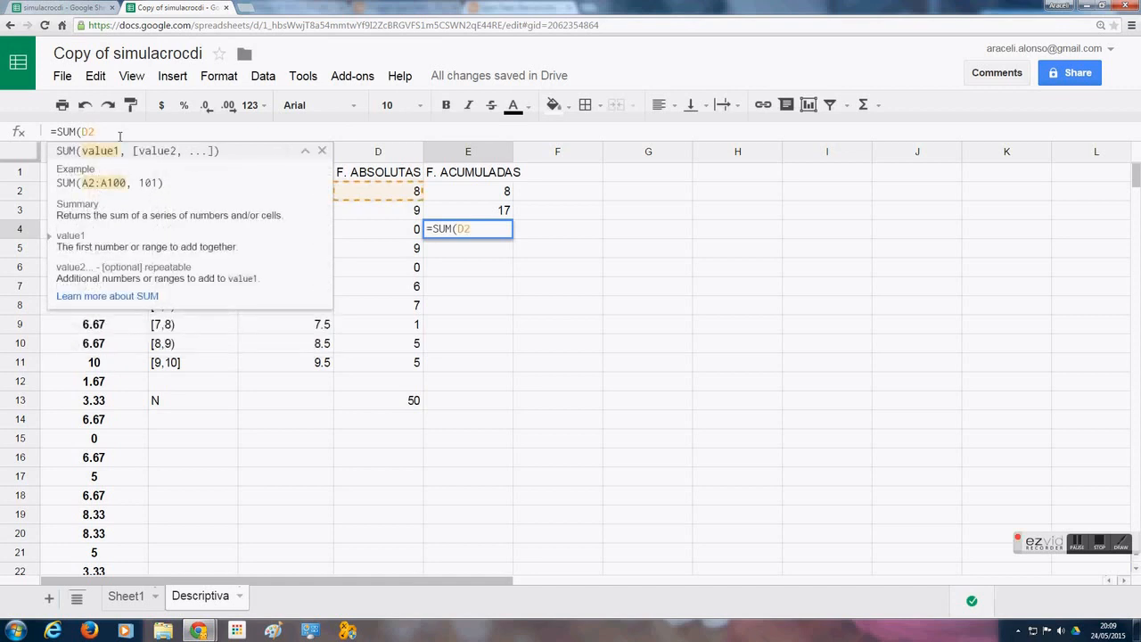
text(:D4)
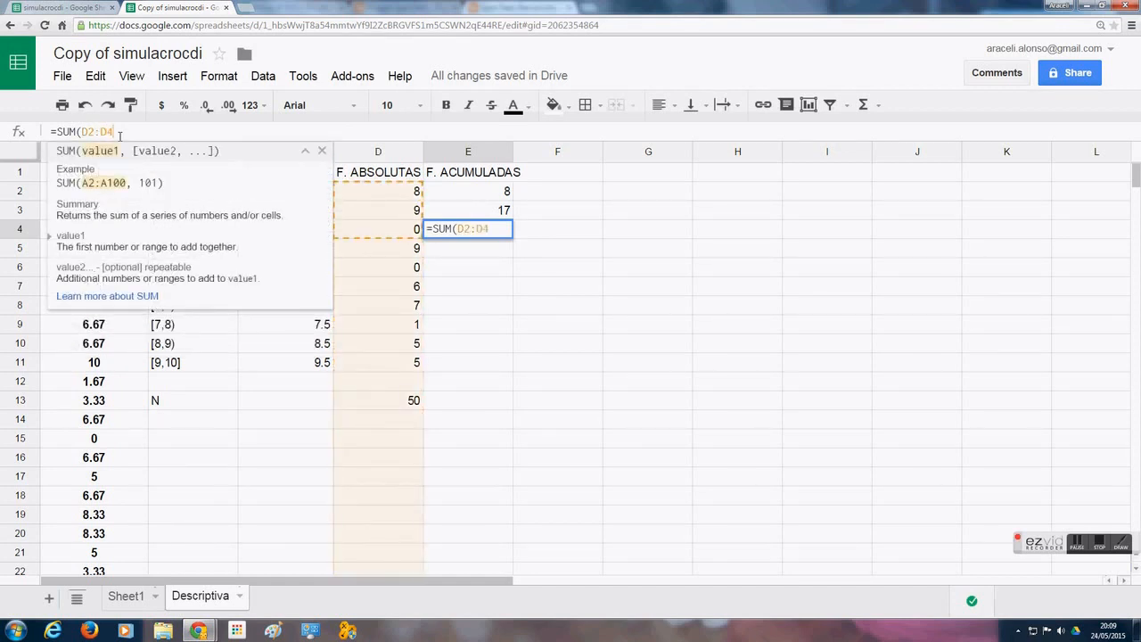
text())
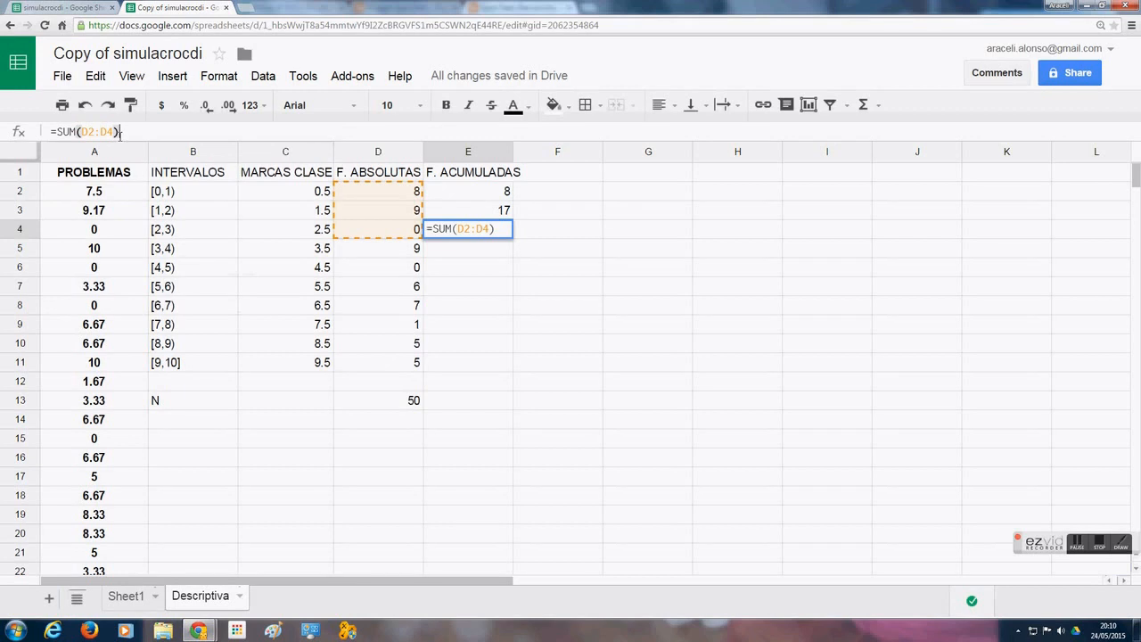
key(Return)
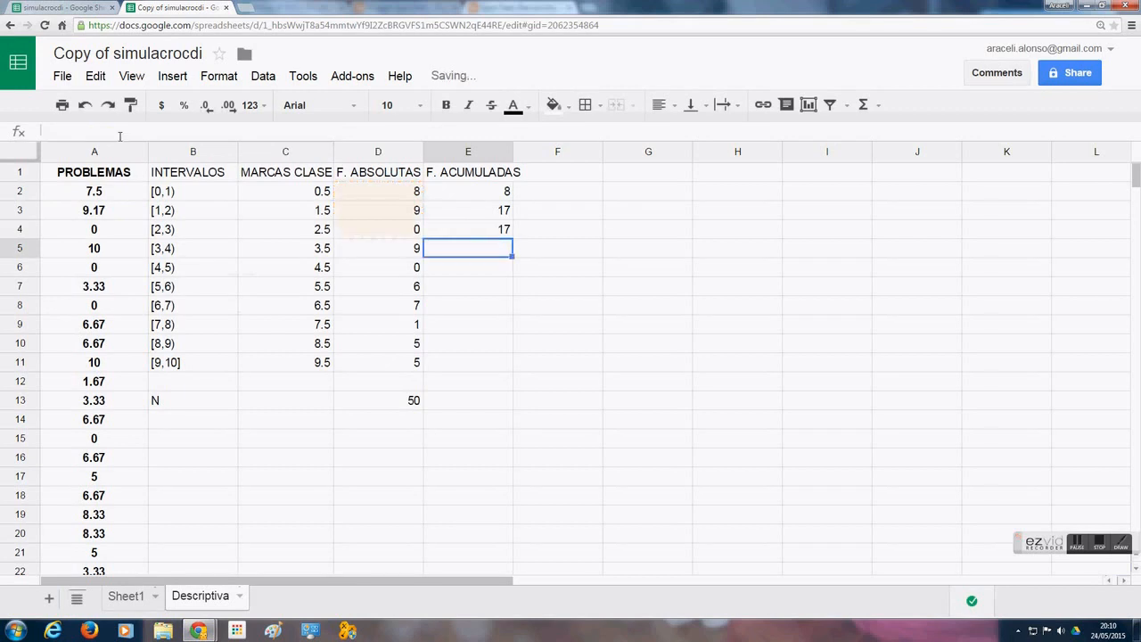
click(1080, 550)
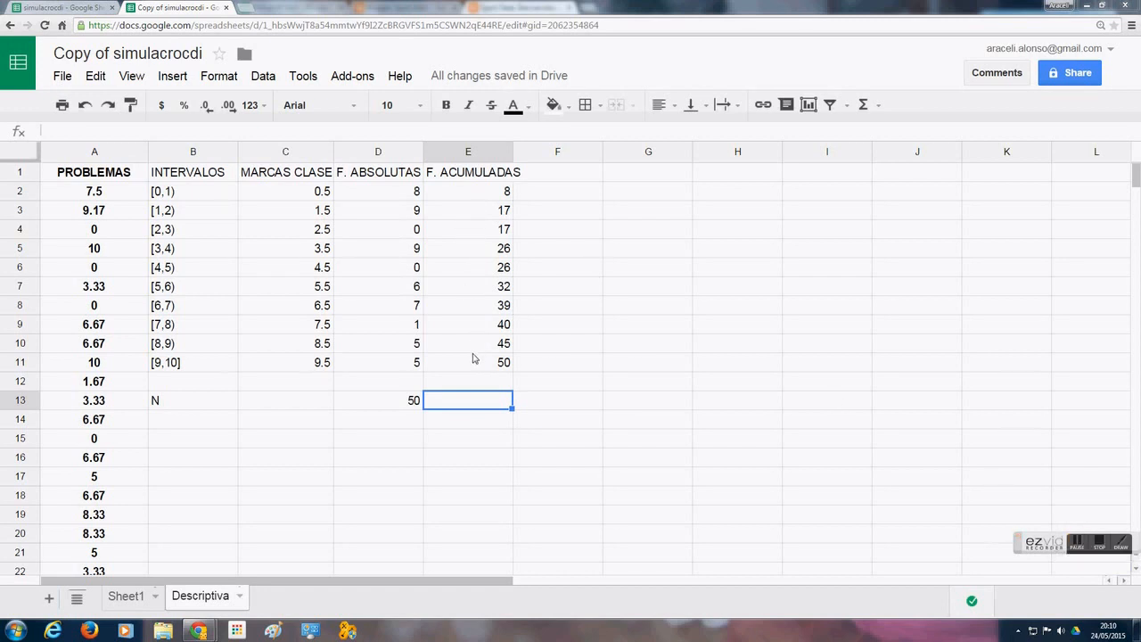
Enter the label Mo for the mode in B15, below the N row
click(168, 438)
double_click(168, 439)
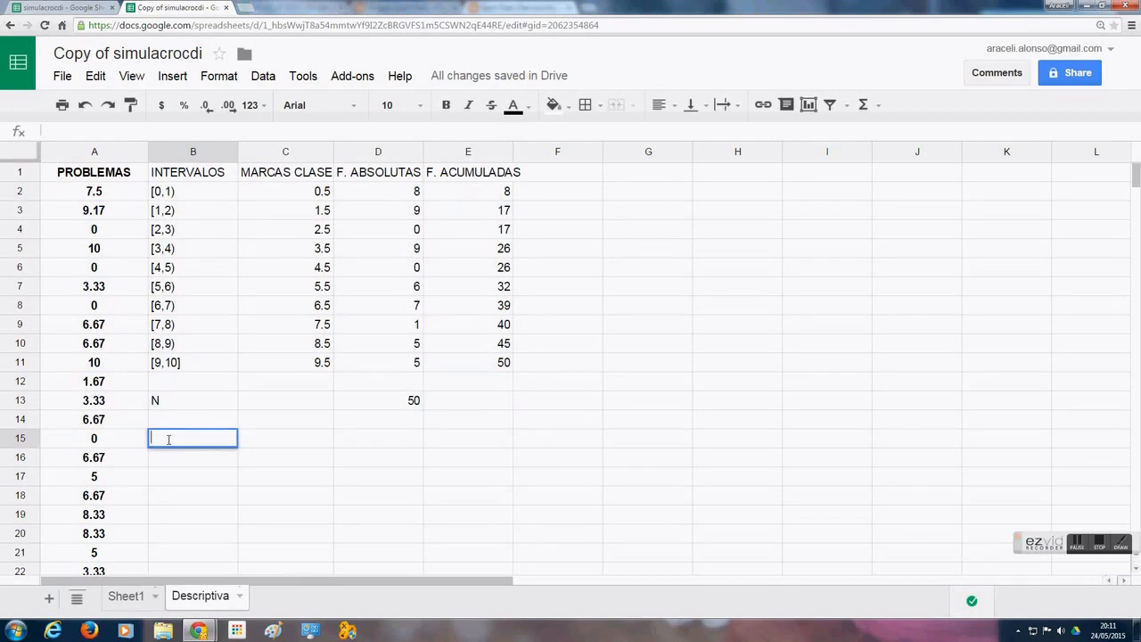
text(Mo)
key(BackSpace)
key(BackSpace)
text(Mo)
click(283, 446)
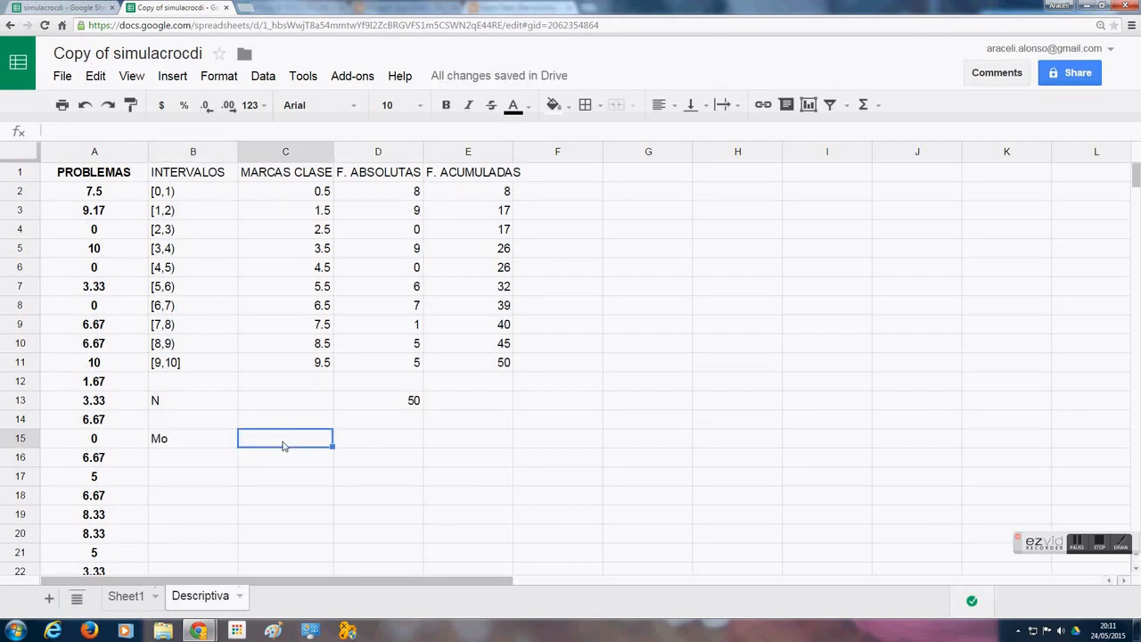
Enter the heading "Datos agregados" in D14, above the mode row
click(377, 443)
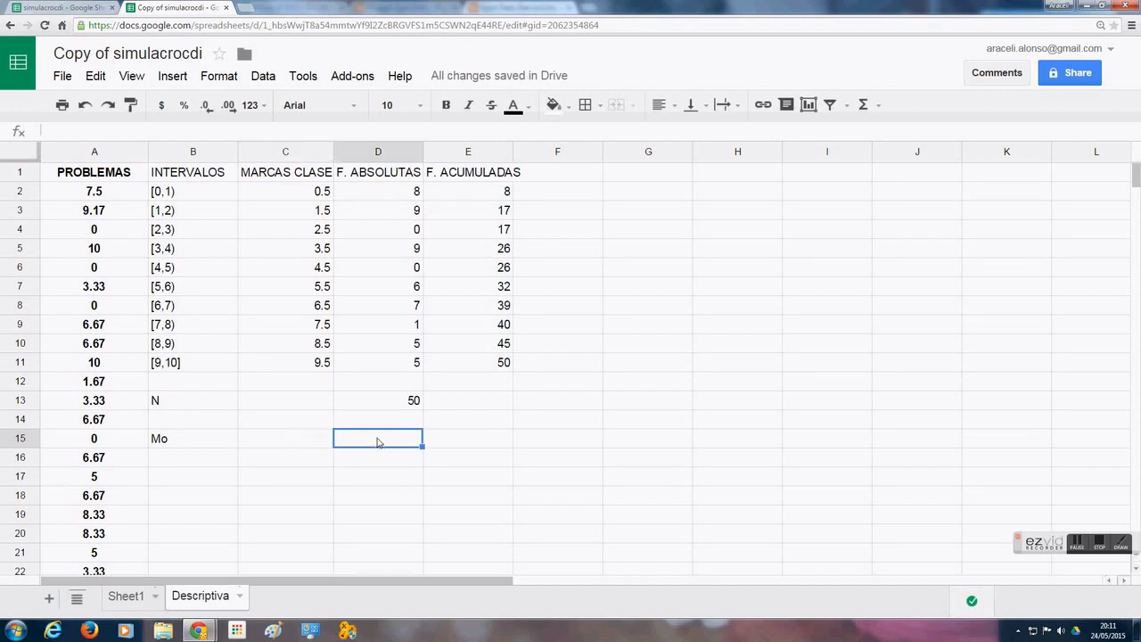
double_click(384, 420)
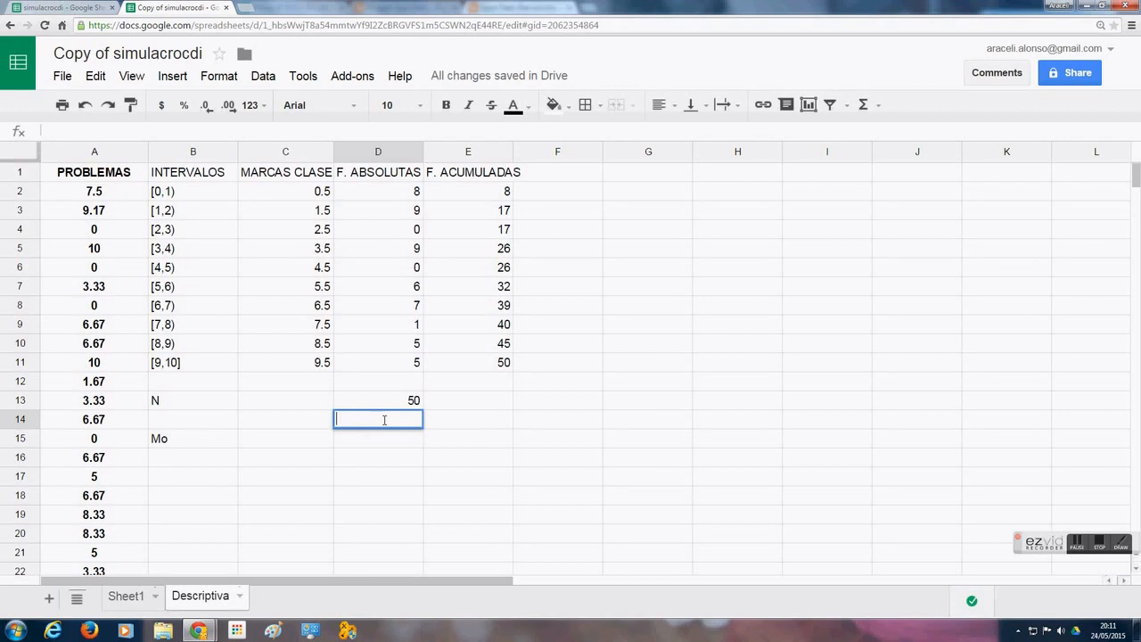
text(Datos agregados)
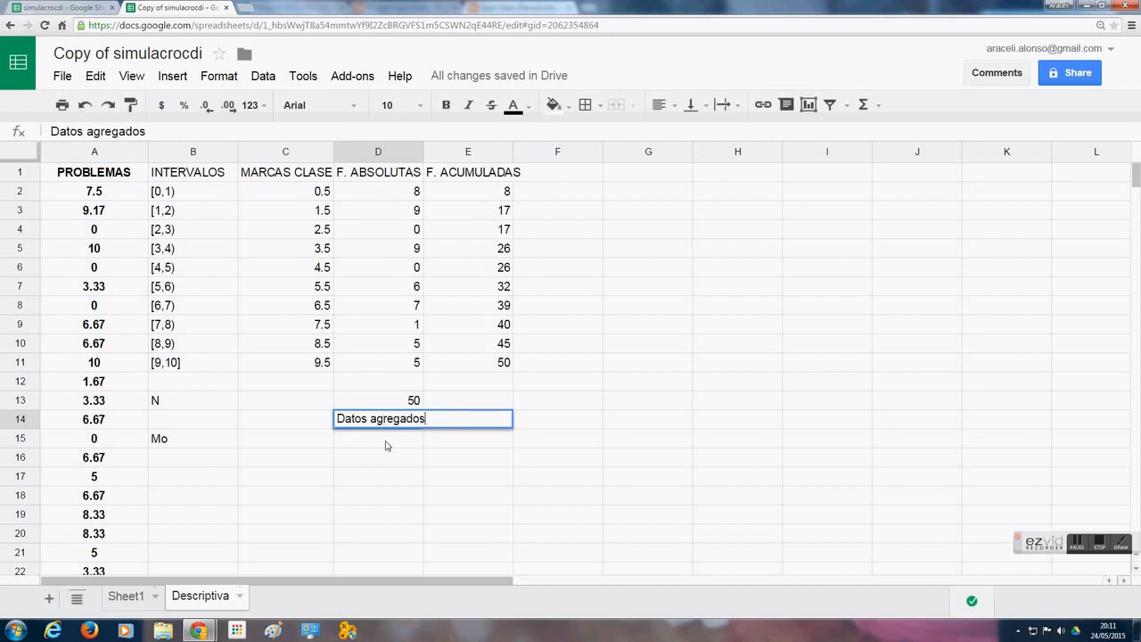
click(386, 445)
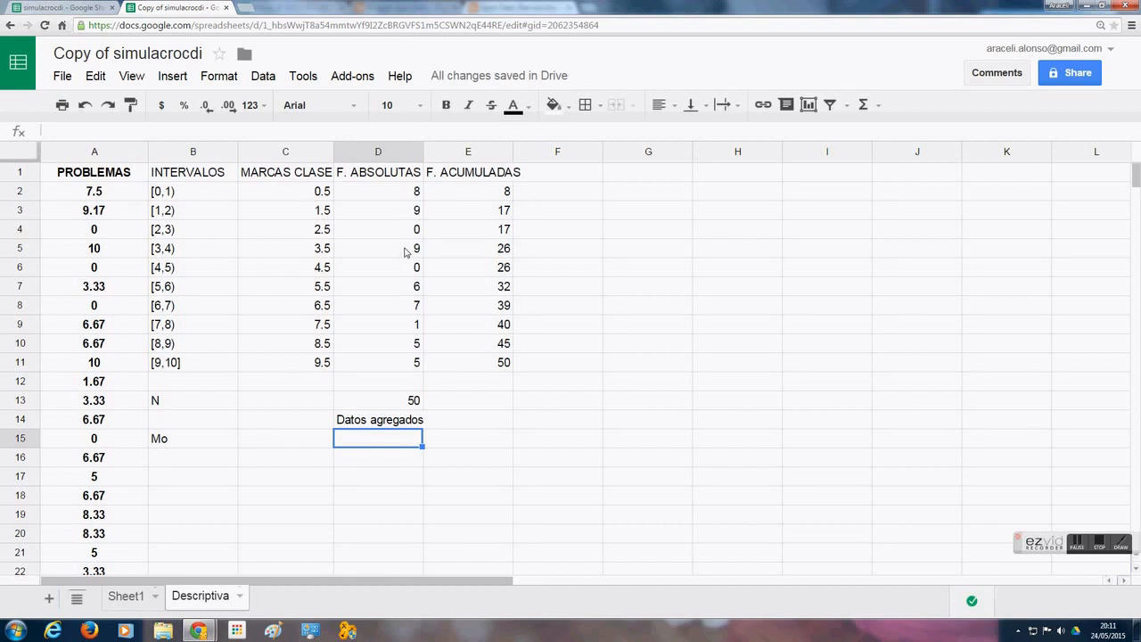
Enter 1.5;3.5 in D15 as the mode of the grouped data
double_click(369, 435)
text(1.5)
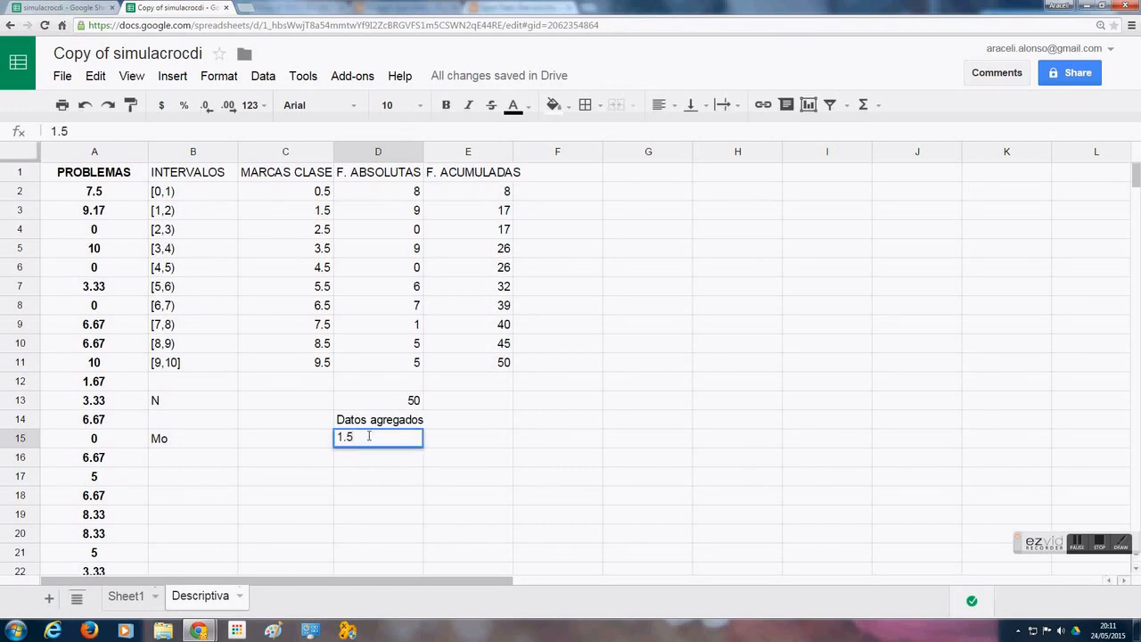
text(;3.5)
key(Return)
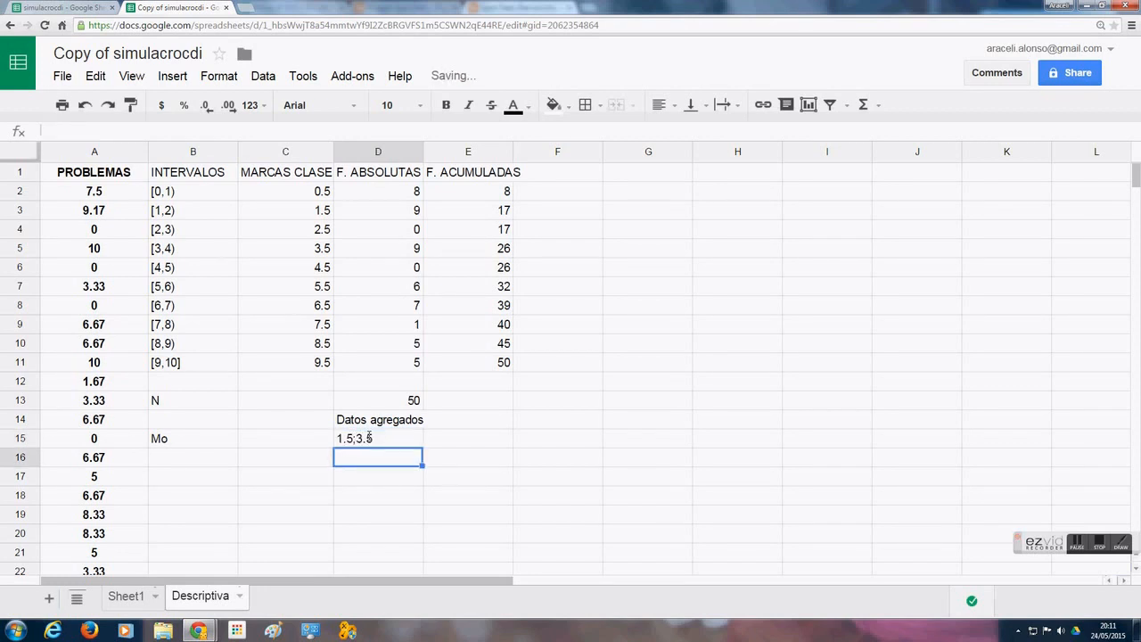
Enter the formula =MODE(A2:A51) in E15 to calculate the mode of the raw PROBLEMAS grades
click(450, 441)
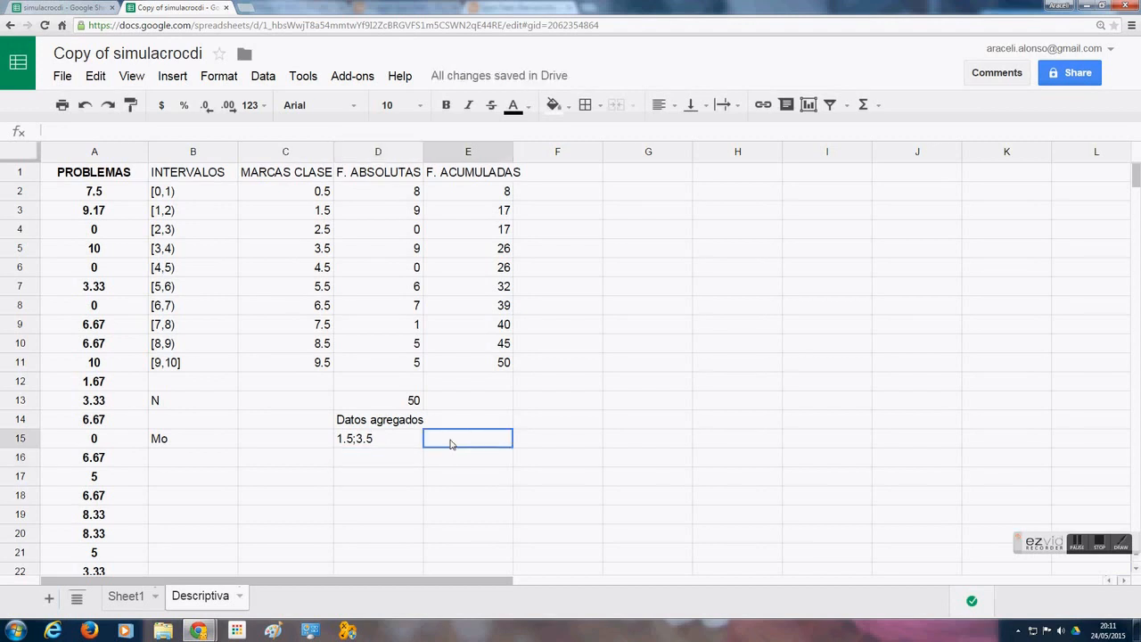
double_click(450, 441)
text(=mo)
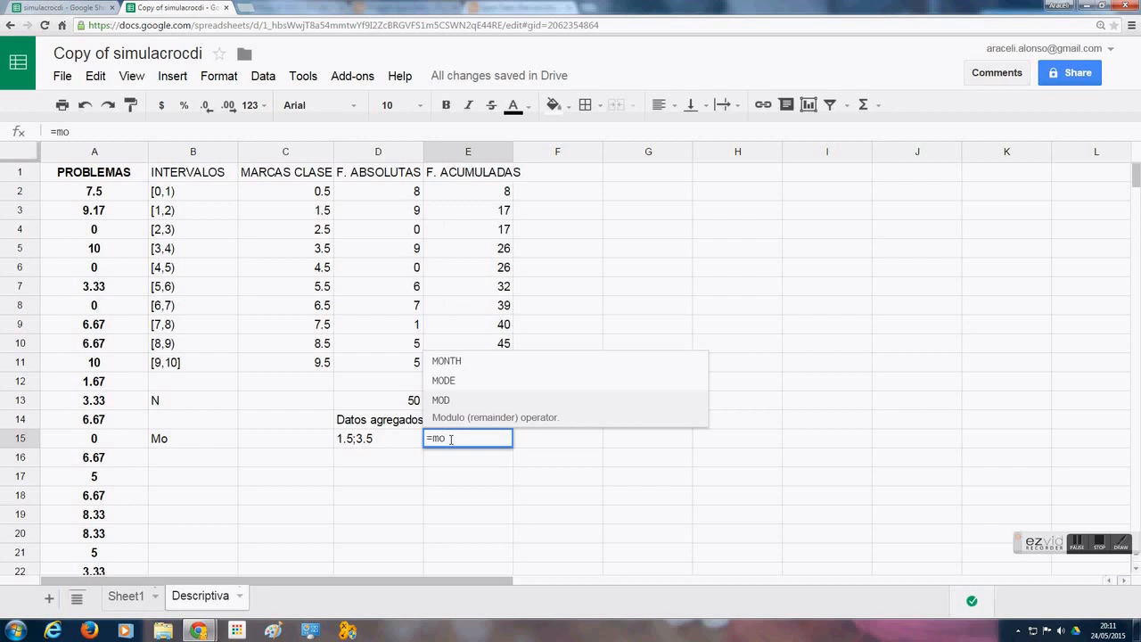
click(442, 382)
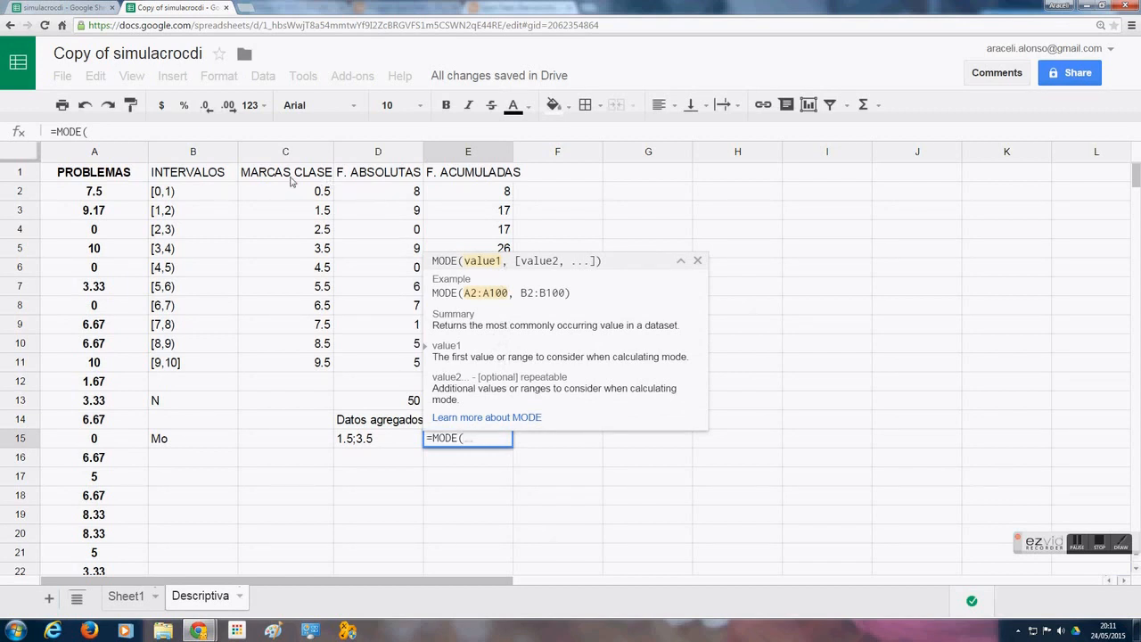
click(96, 193)
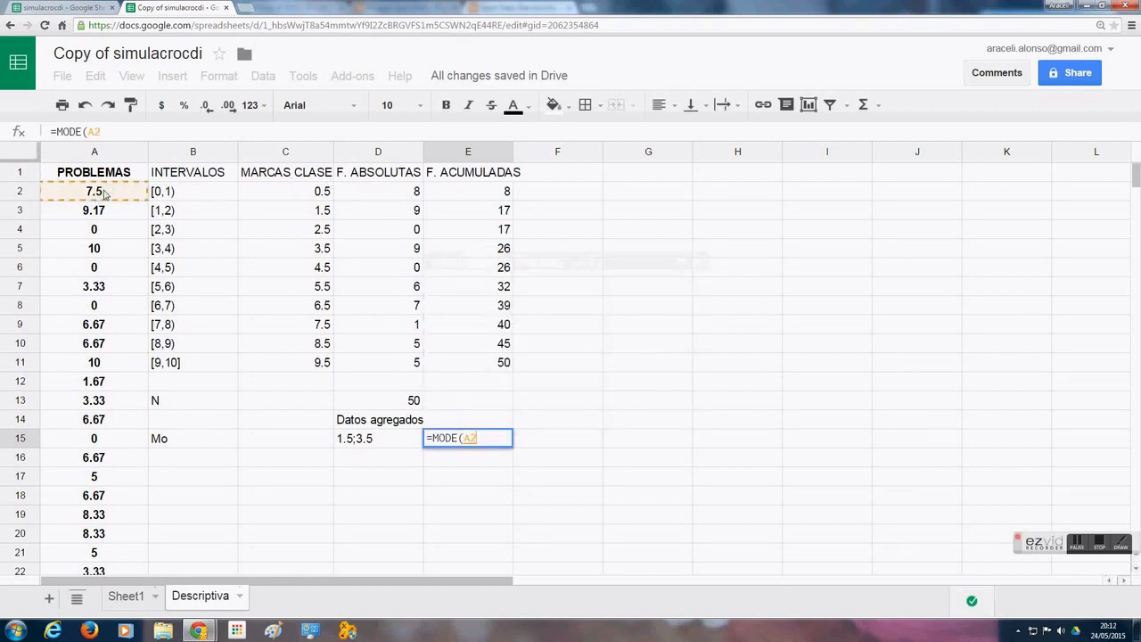
key(shift+Down)
key(shift+Down)
key(shift+Down)
key(shift+Down)
key(shift+Down)
key(shift+Down)
key(shift+Down)
key(shift+Down)
key(shift+Down)
key(shift+Down)
key(shift+Down)
key(shift+Down)
key(shift+Down)
key(shift+Down)
key(shift+Down)
key(shift+Down)
key(shift+Down)
key(shift+Down)
key(shift+Down)
key(shift+Down)
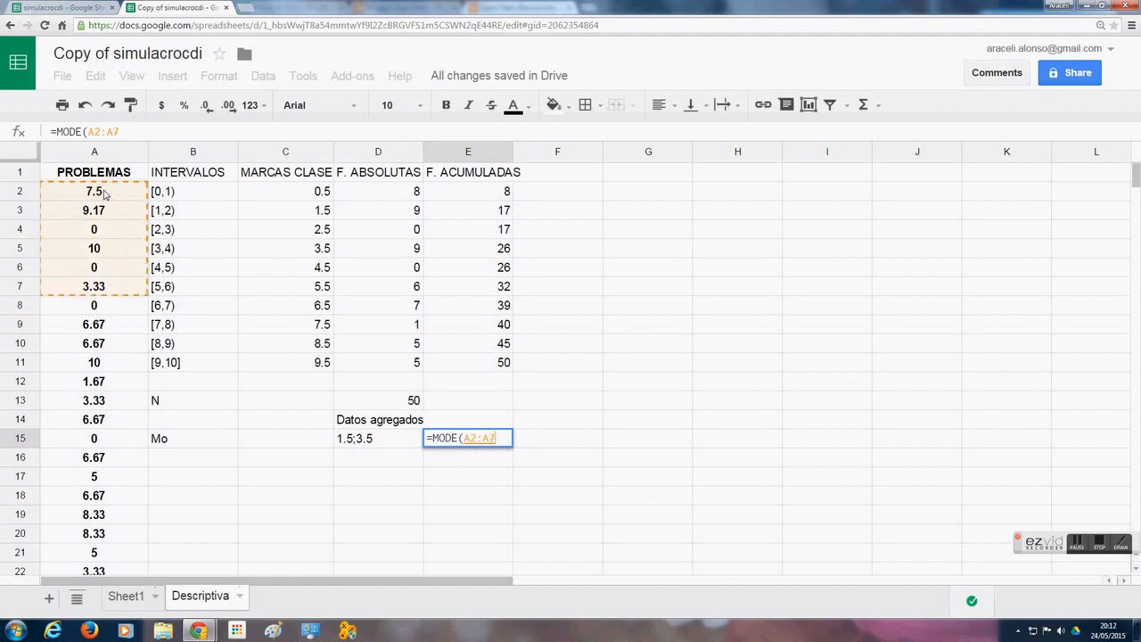
key(shift+Down)
key(shift+Down)
key(shift+Down)
key(shift+Down)
key(shift+Down)
key(shift+Down)
key(shift+Down)
key(shift+Down)
key(shift+Down)
key(shift+Down)
key(shift+Down)
key(shift+Down)
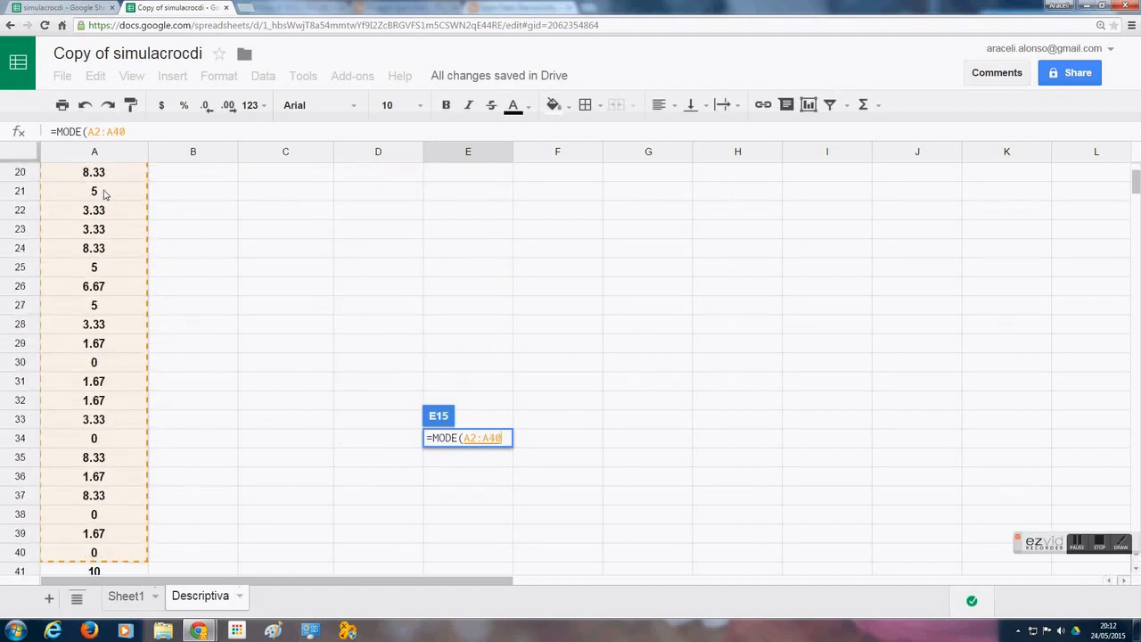
key(shift+Down)
key(shift+Down)
key(shift+Down)
key(shift+Down)
key(shift+Down)
key(shift+Down)
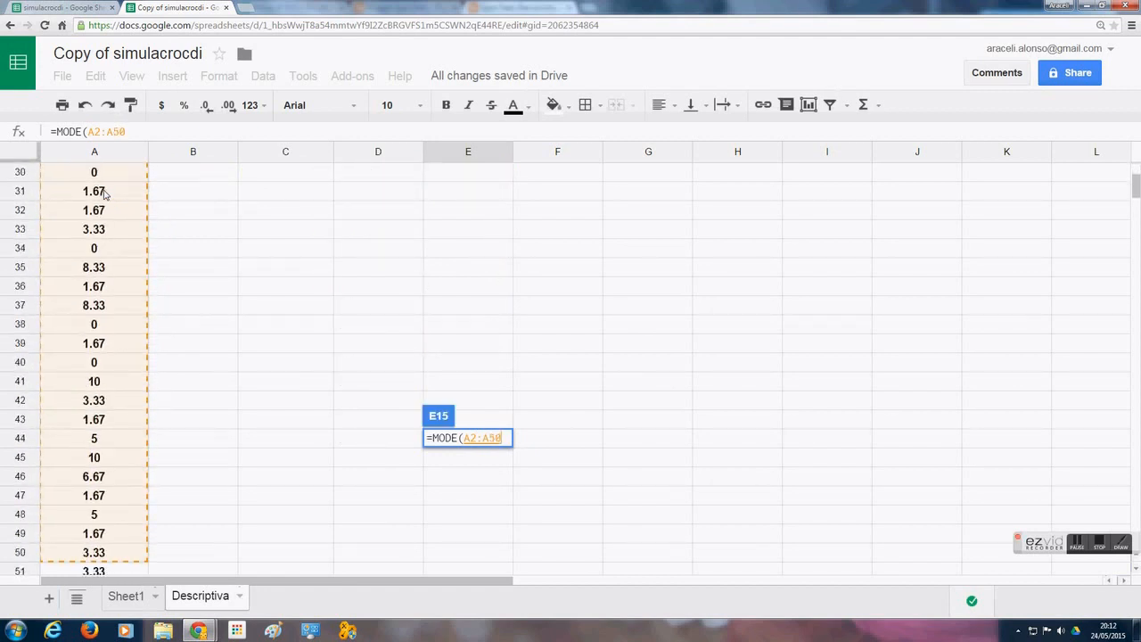
key(shift+Up)
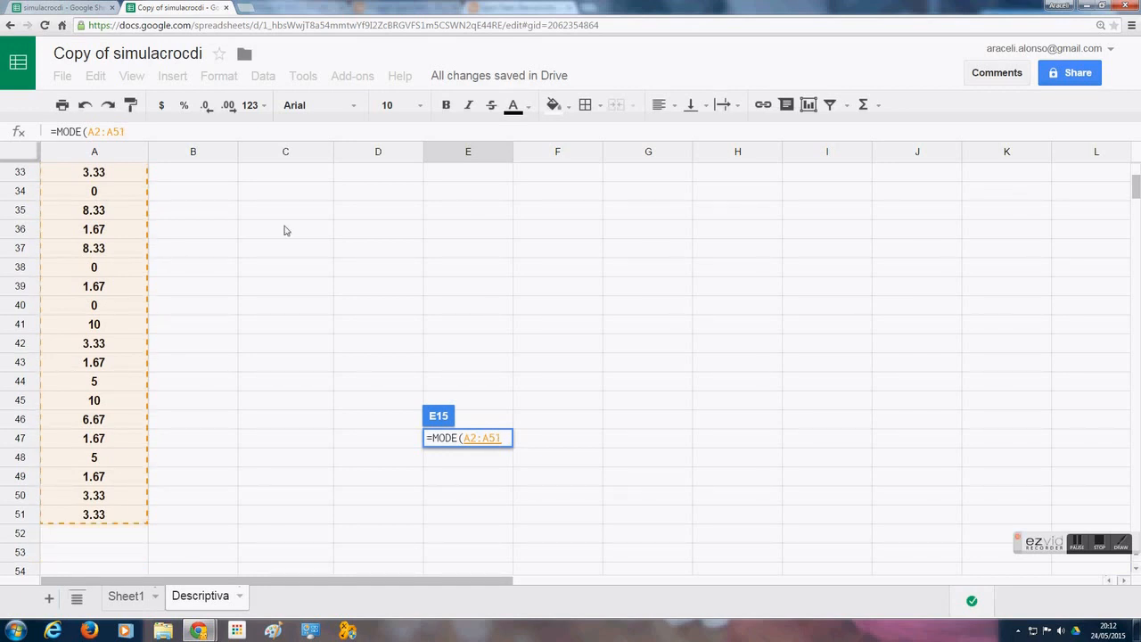
text())
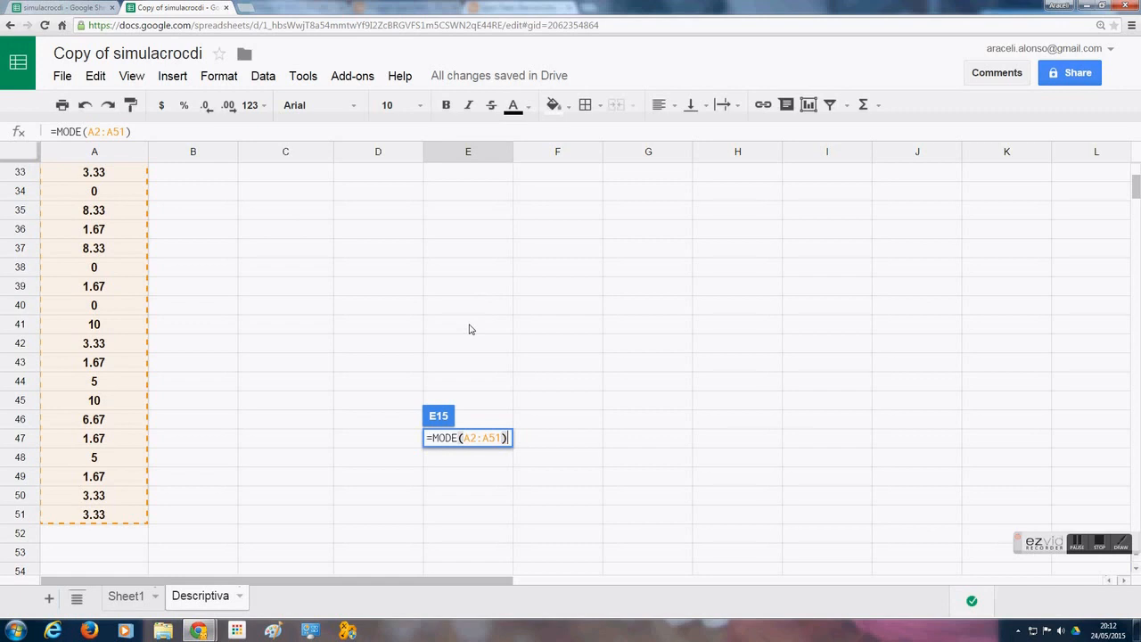
key(Return)
scroll(471, 329, up, 5)
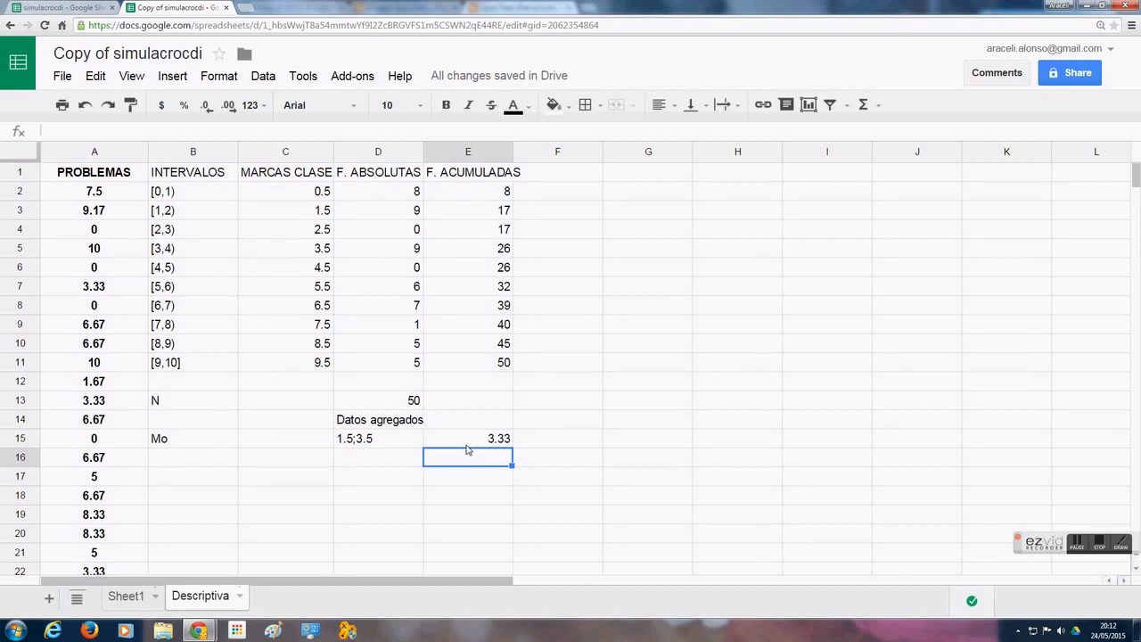
Enter the label Me for the median in B16 and select D16 for its grouped-data value
double_click(180, 462)
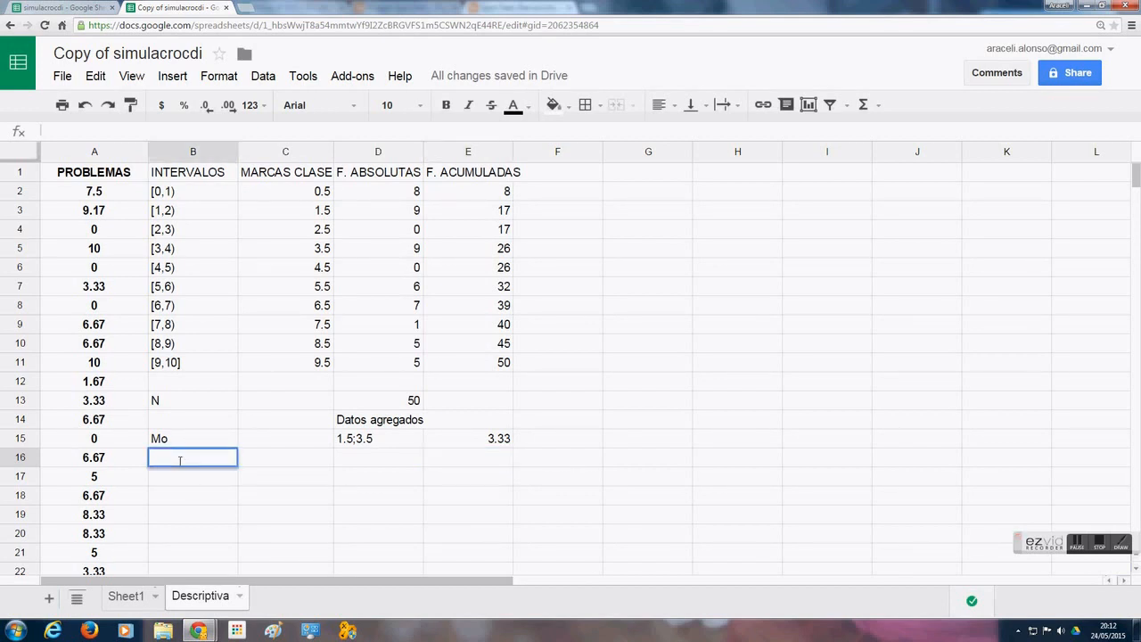
text(Med)
key(BackSpace)
click(269, 458)
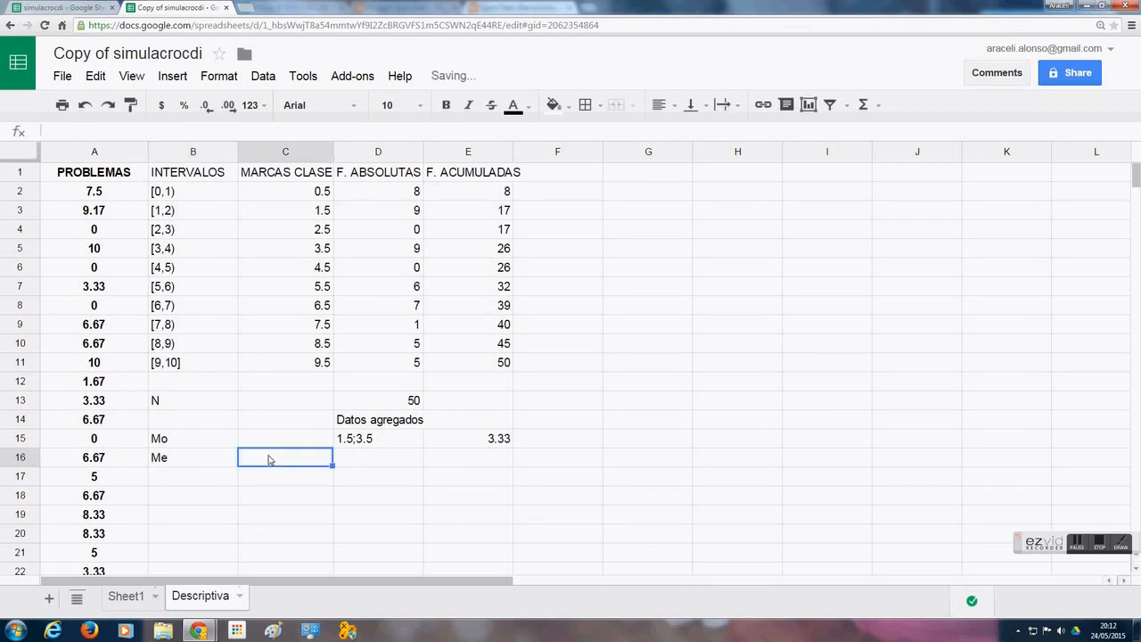
click(384, 463)
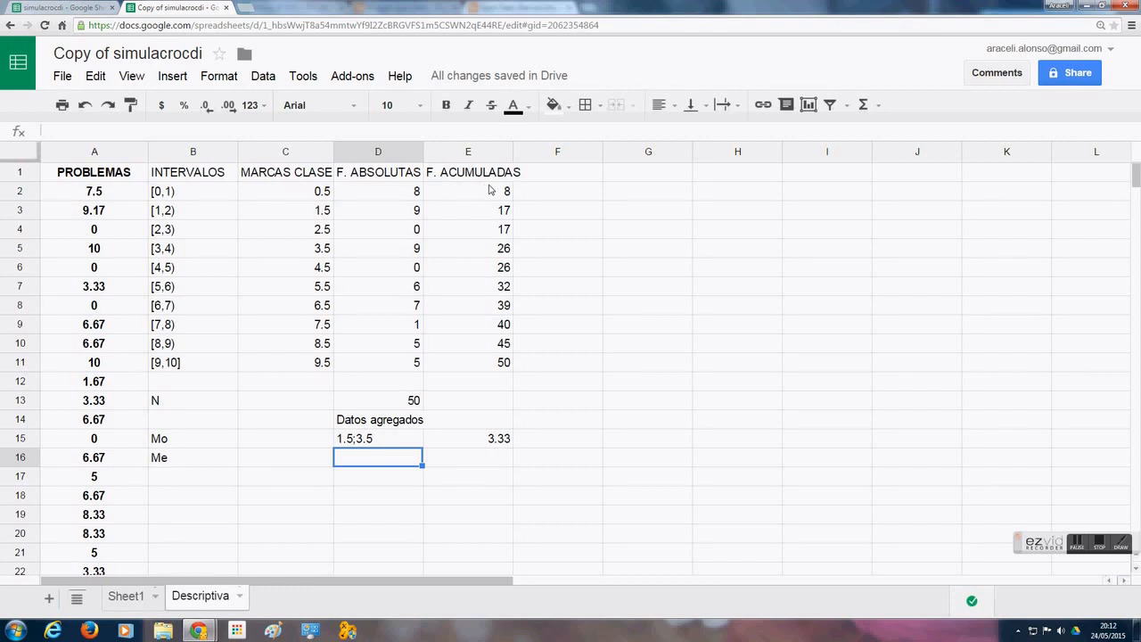
Enter 3.5, the class mark of the [3,4) interval, in D16 as the median of the grouped data
click(490, 254)
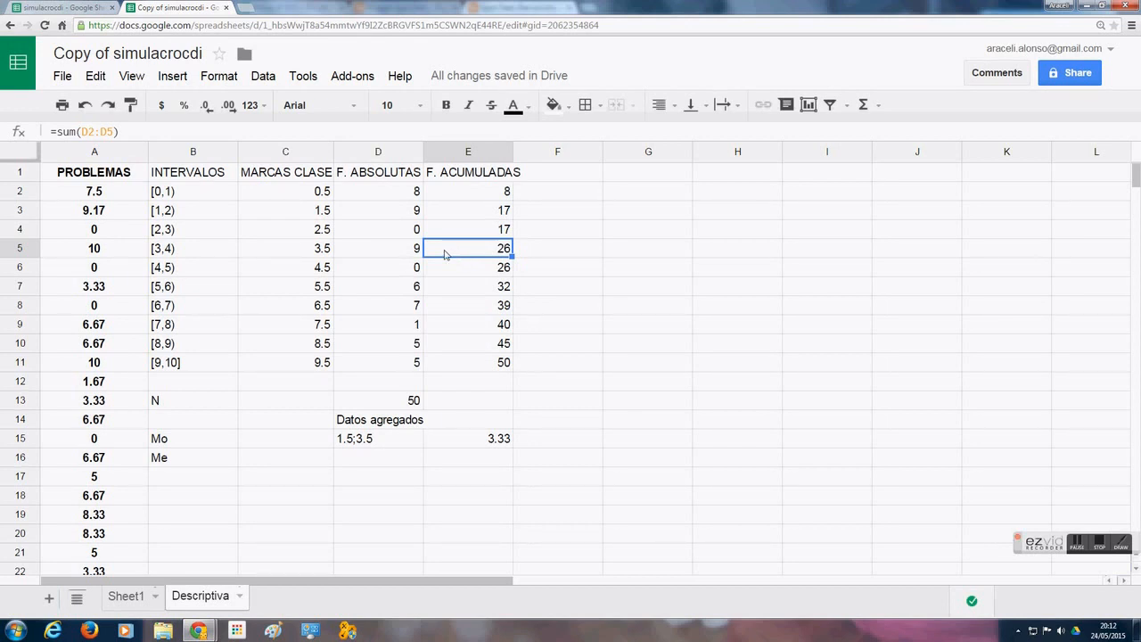
click(314, 256)
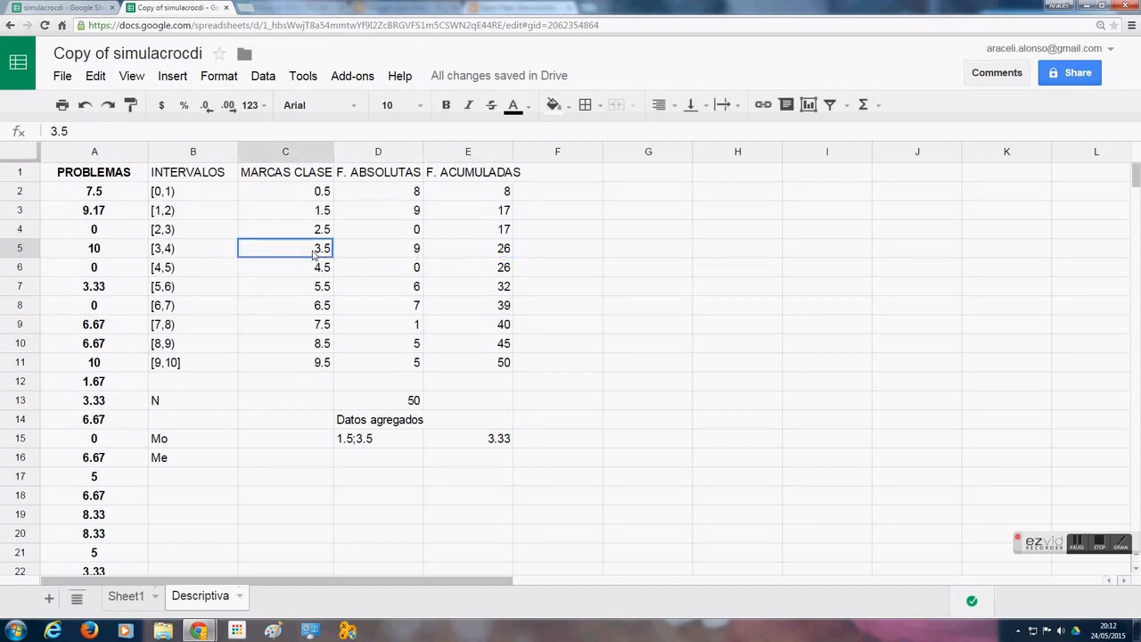
click(385, 458)
text(3.5)
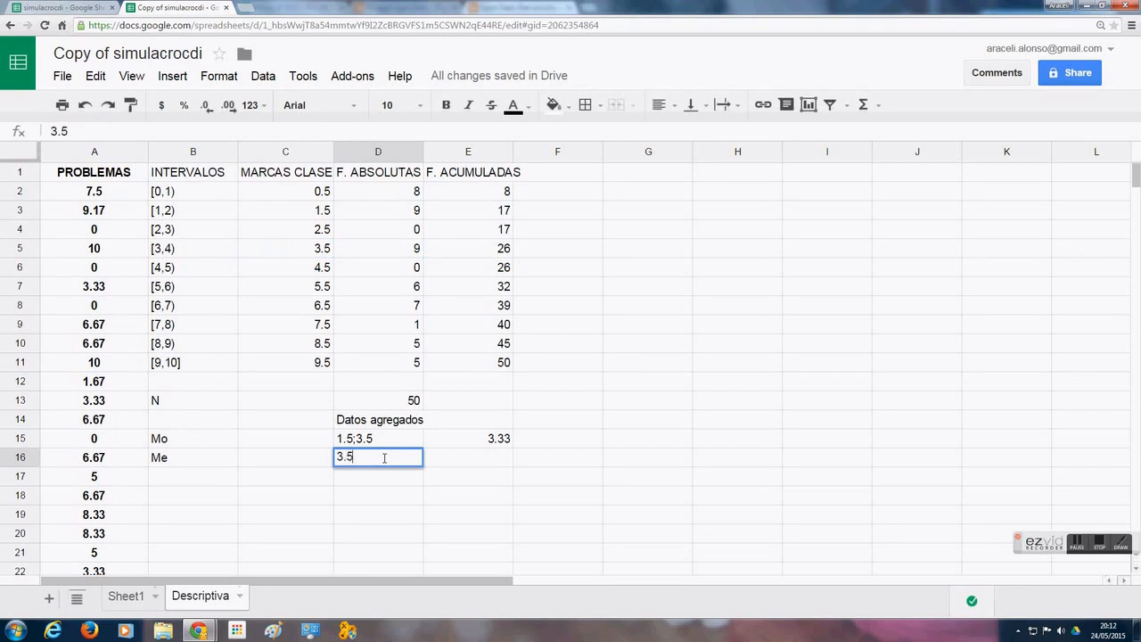
Enter the formula =MEDIAN(A2:A51) in E16 to calculate the median of the raw PROBLEMAS grades
click(463, 460)
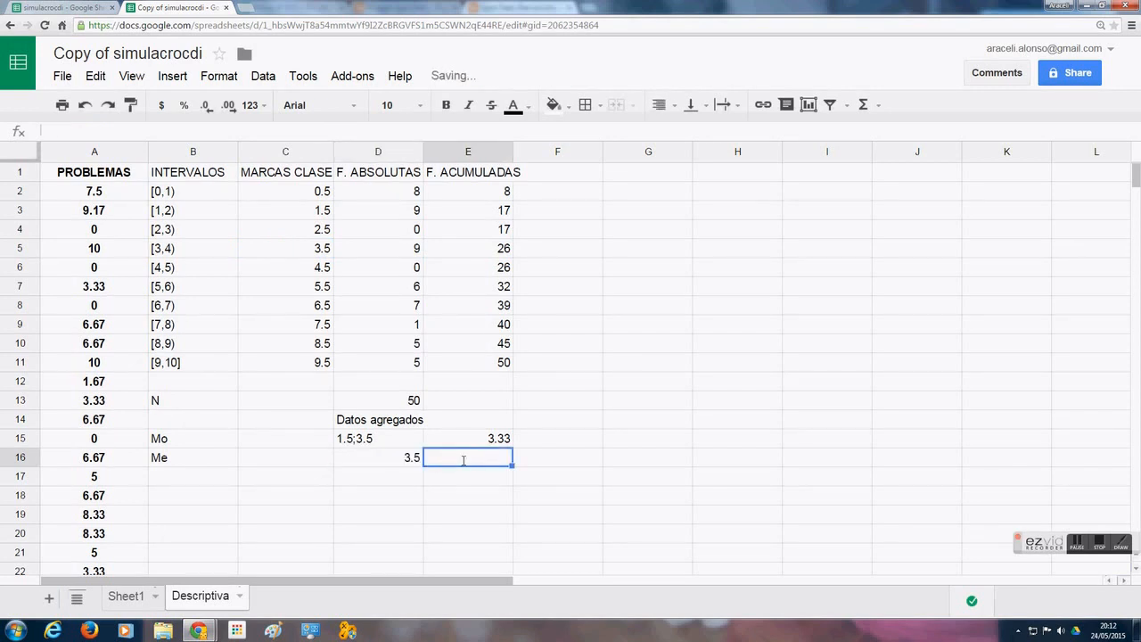
text(=me)
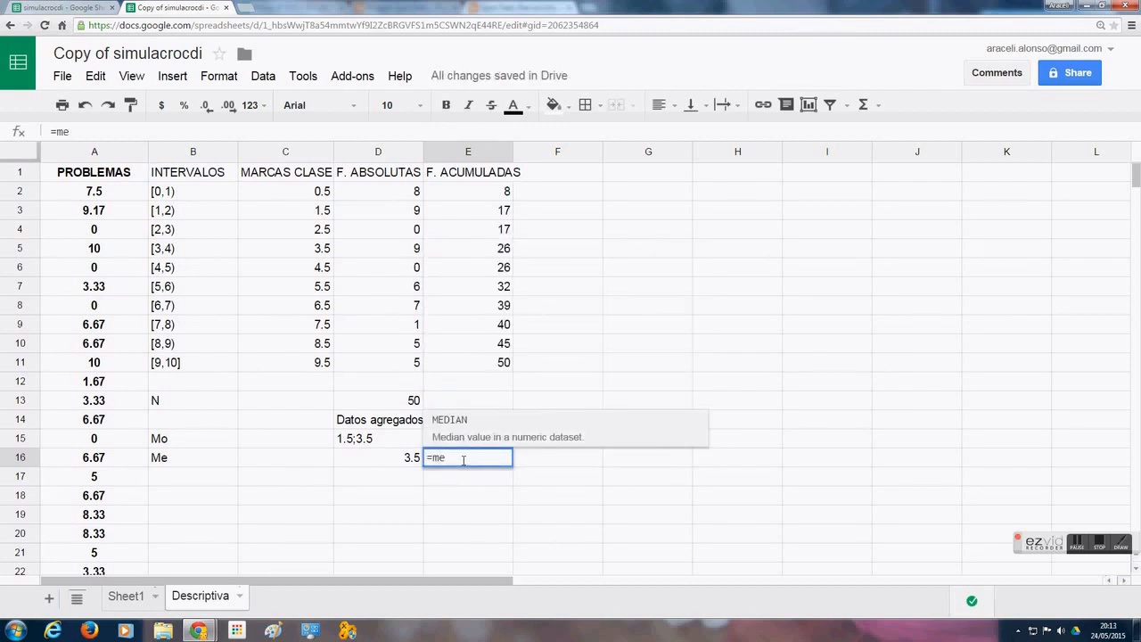
click(455, 423)
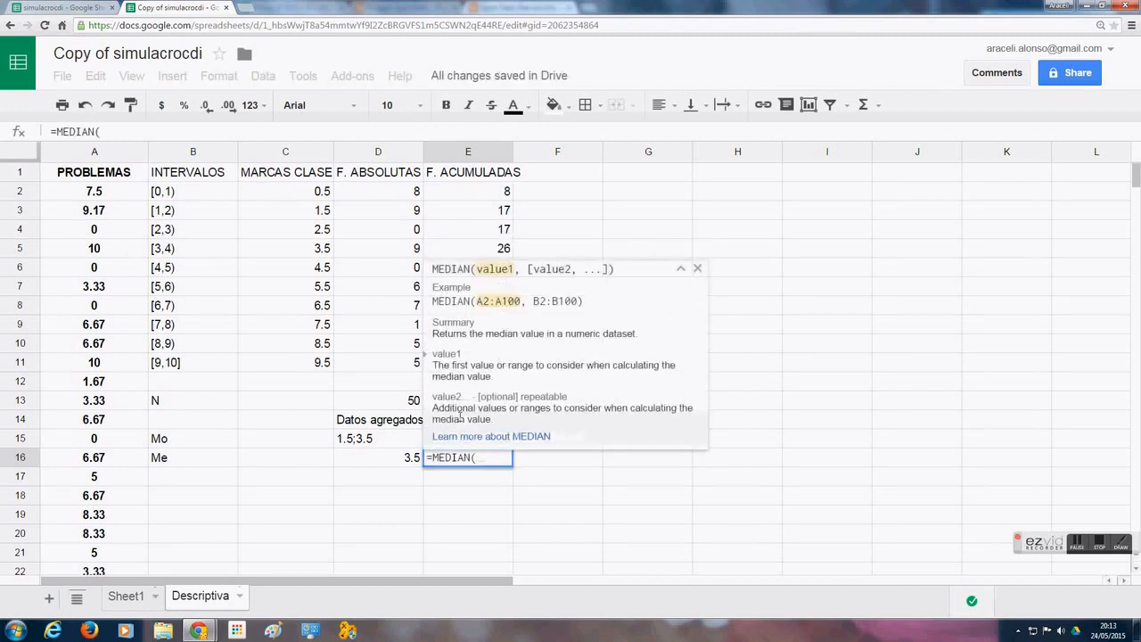
text(A2)
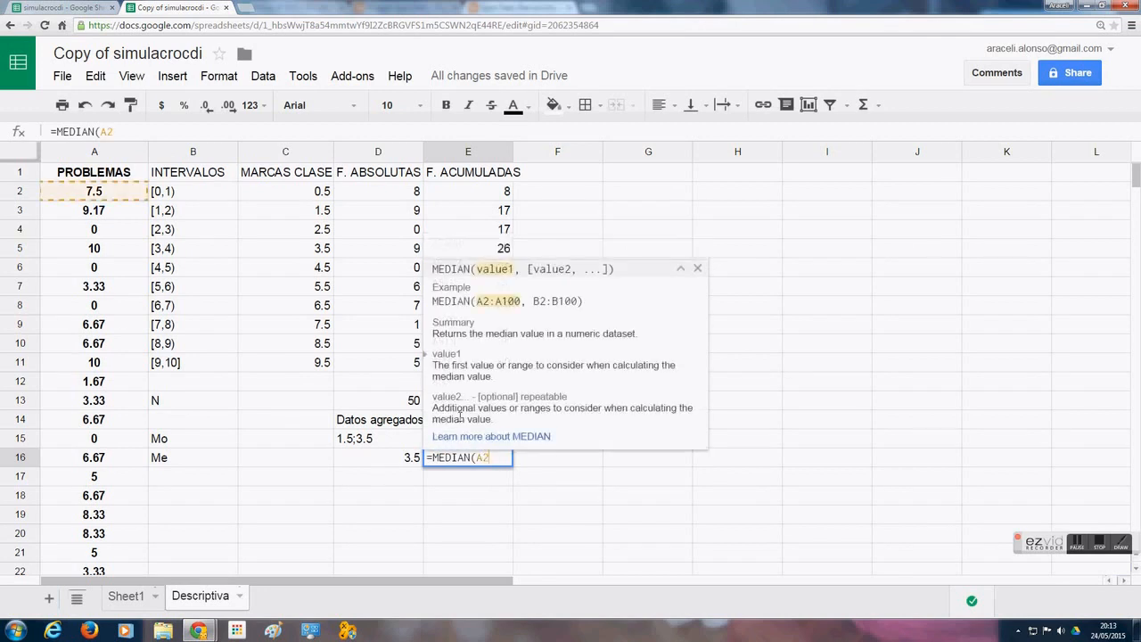
text(:)
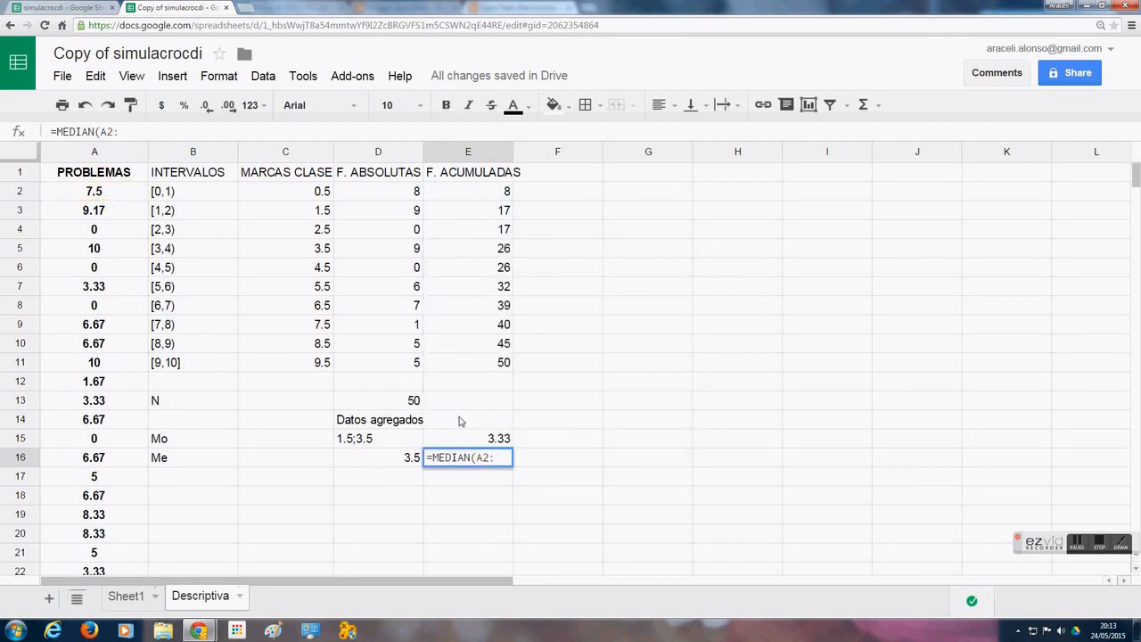
text(A51)
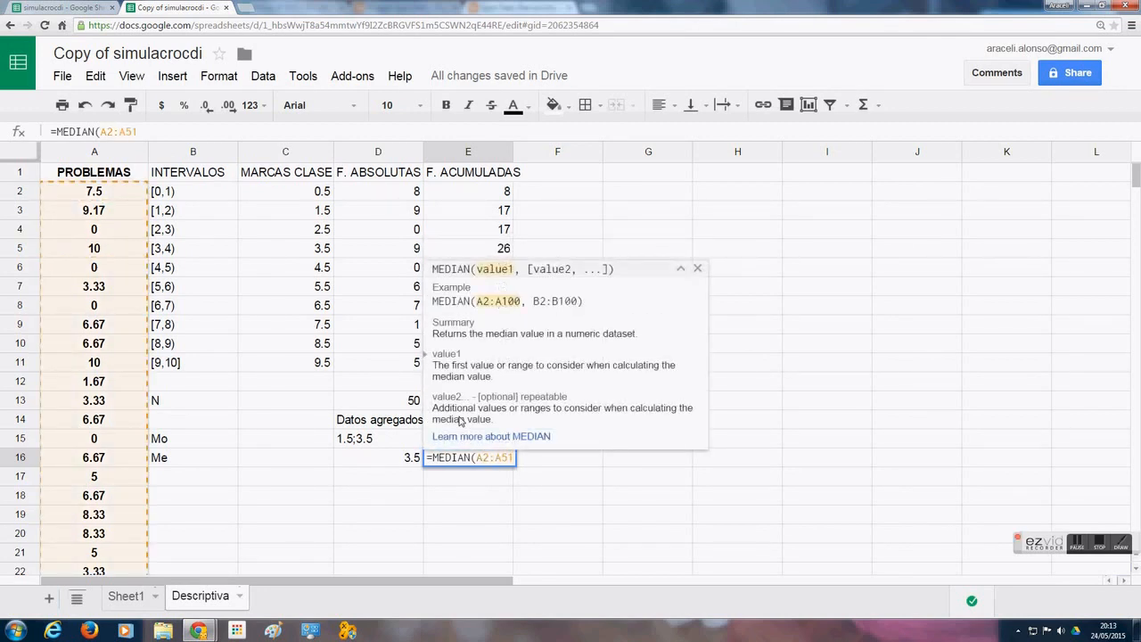
text())
key(Return)
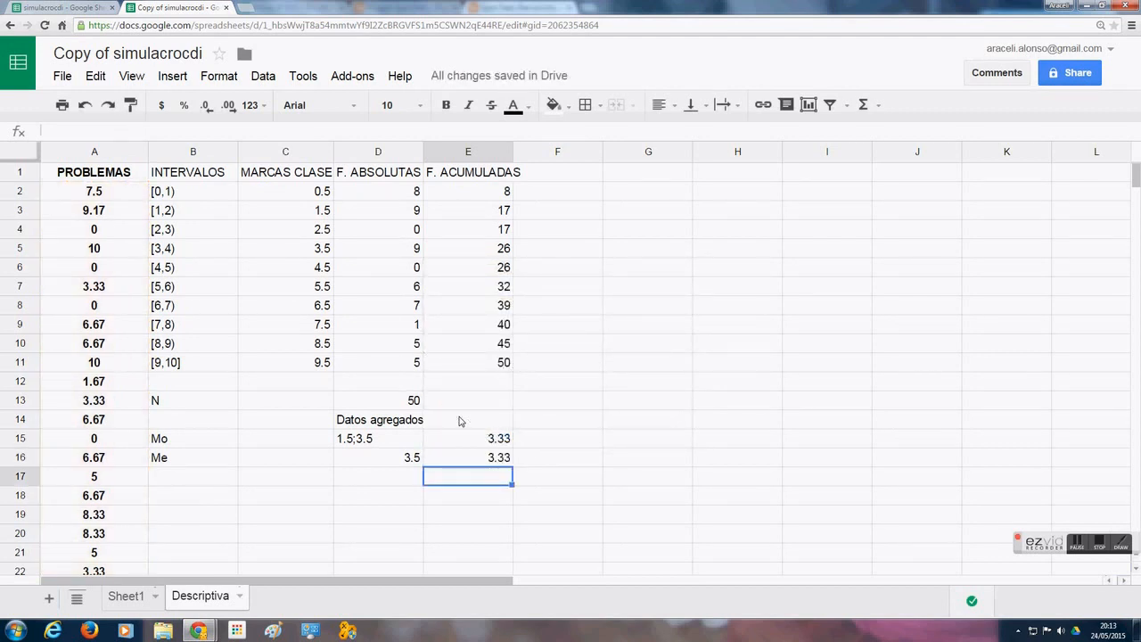
click(461, 441)
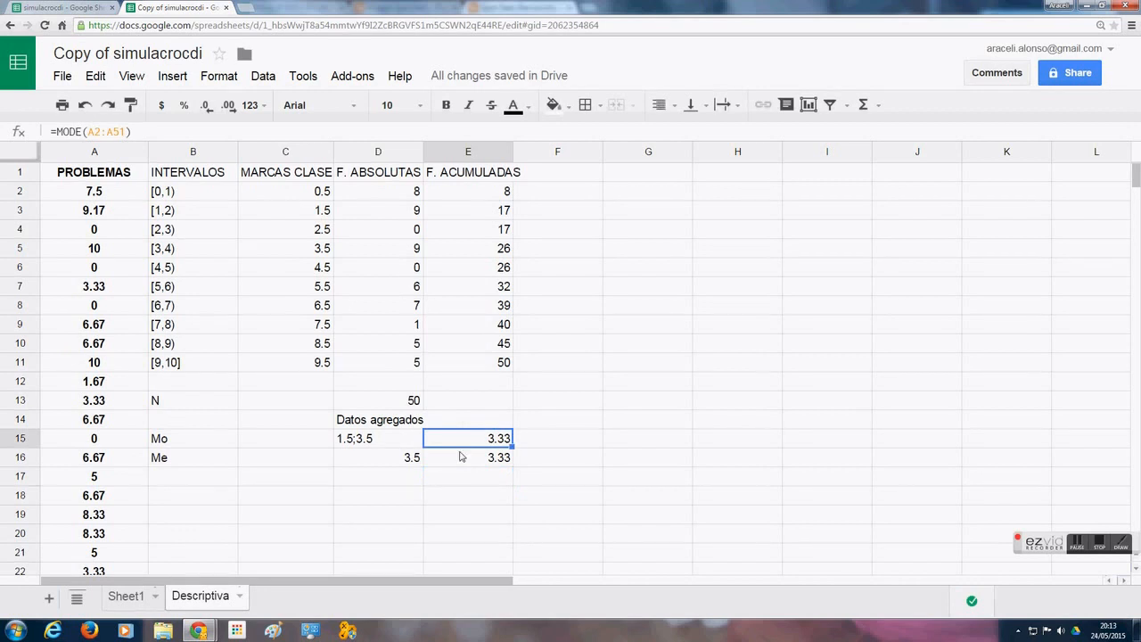
click(460, 460)
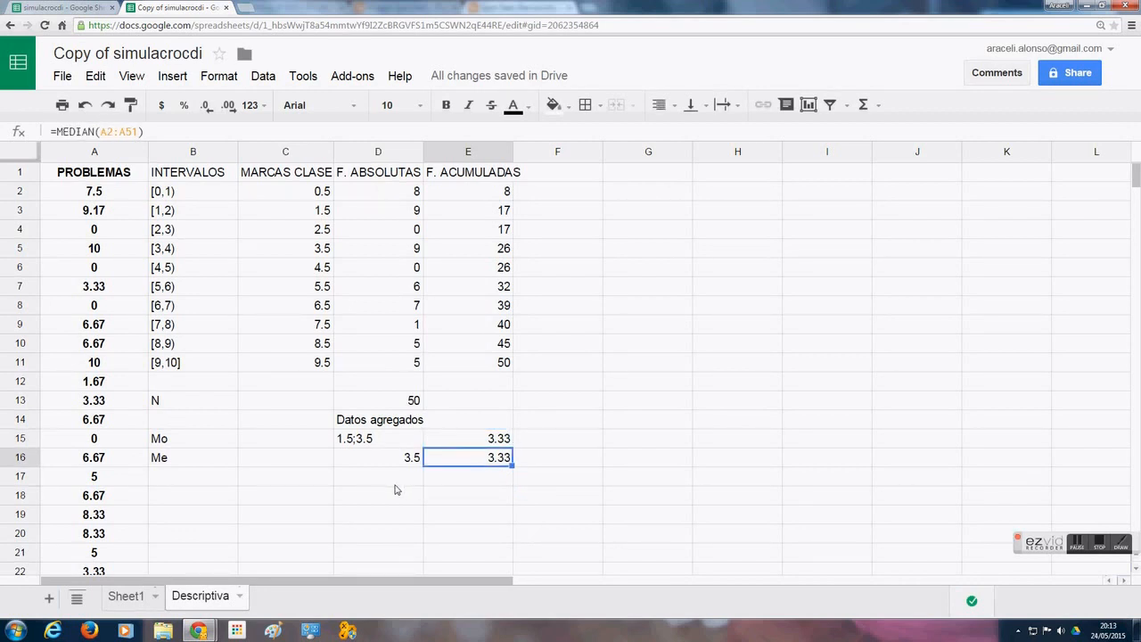
Add a first-quartile row with the label Q1 in B17 and the grouped-data value 1.5 in D17
double_click(179, 476)
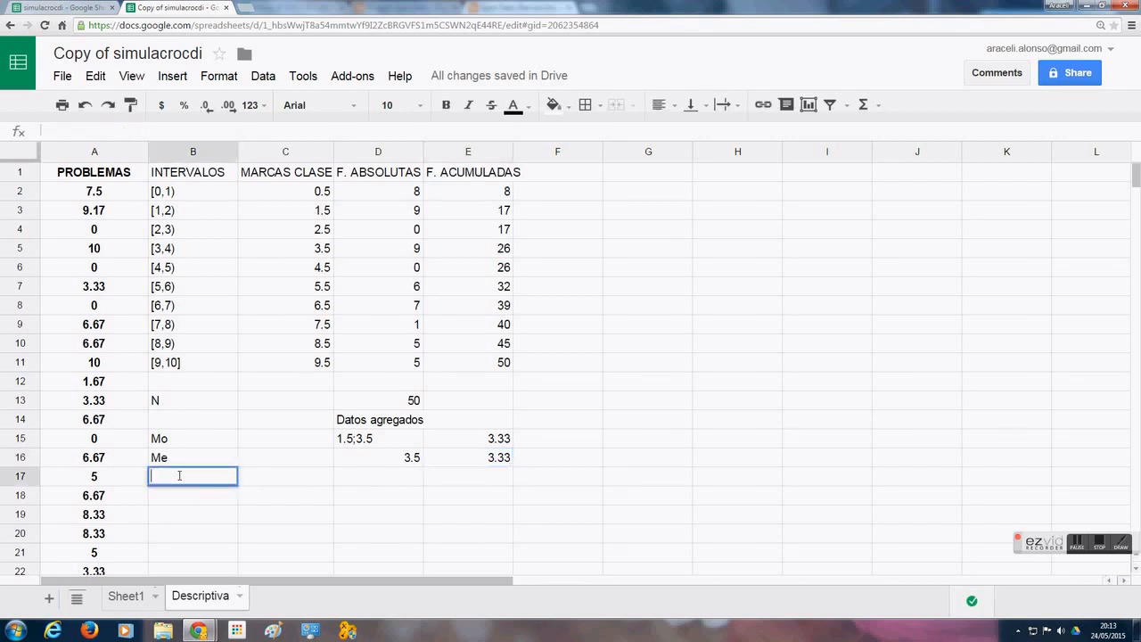
text(Q1)
double_click(403, 478)
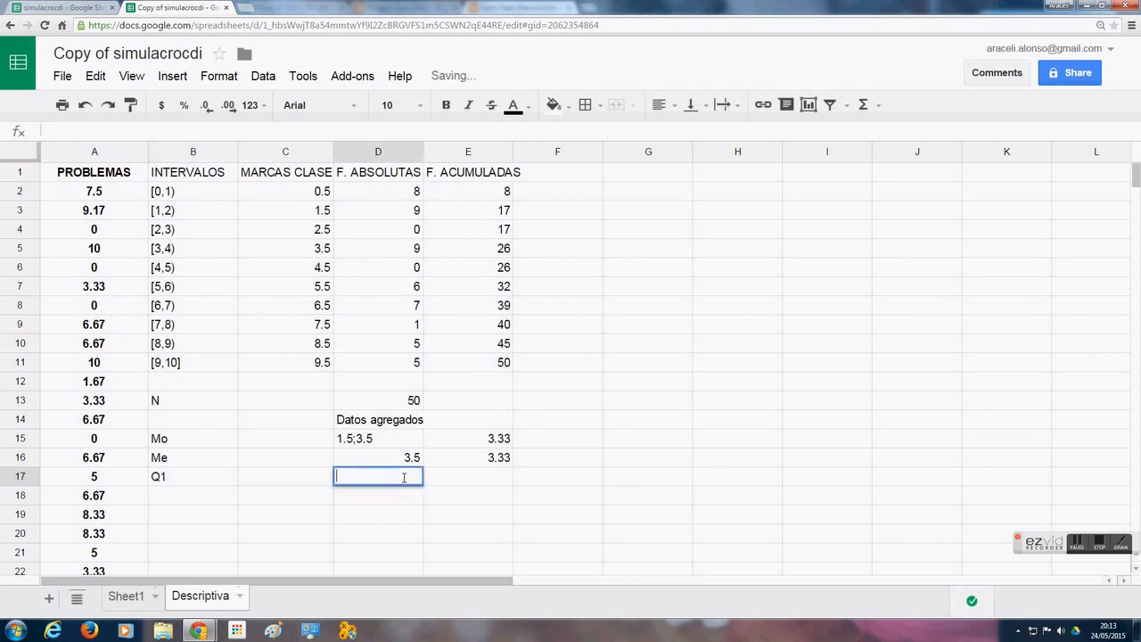
click(493, 214)
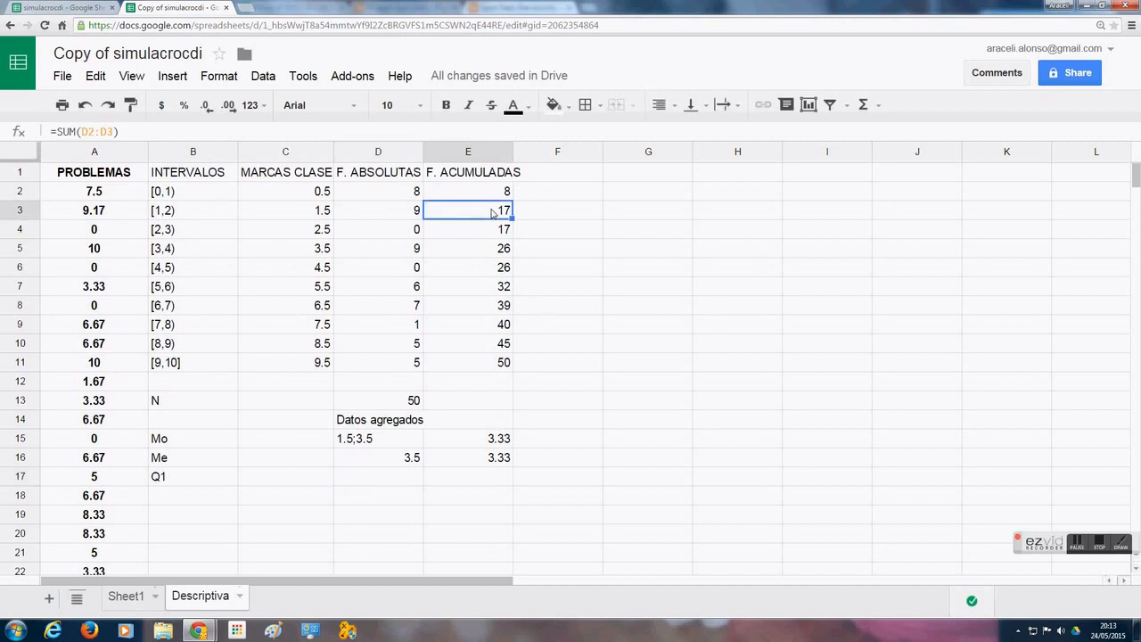
double_click(399, 475)
text(1.5)
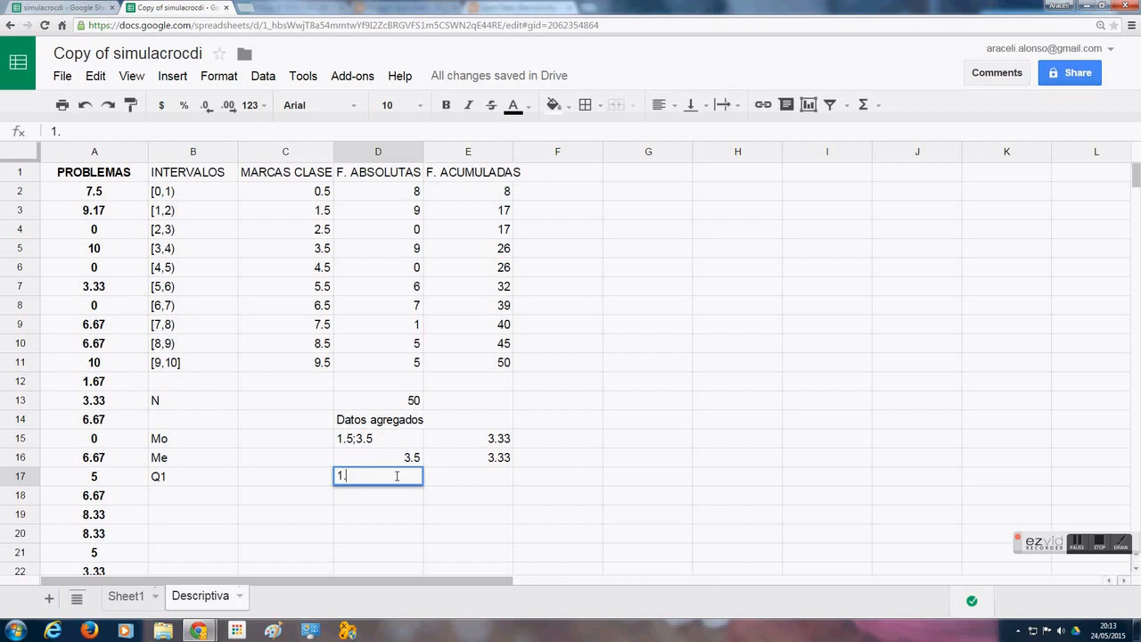
Enter the formula =QUARTILE(A2:A51,1) in E17 to calculate the first quartile of the raw grades
double_click(497, 481)
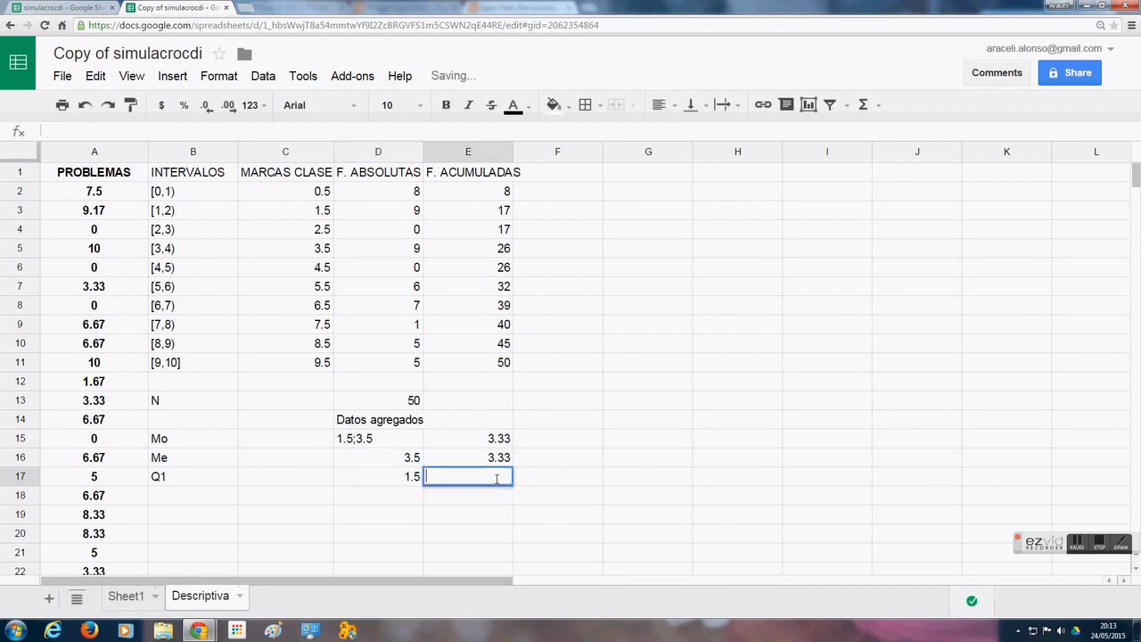
text(=q)
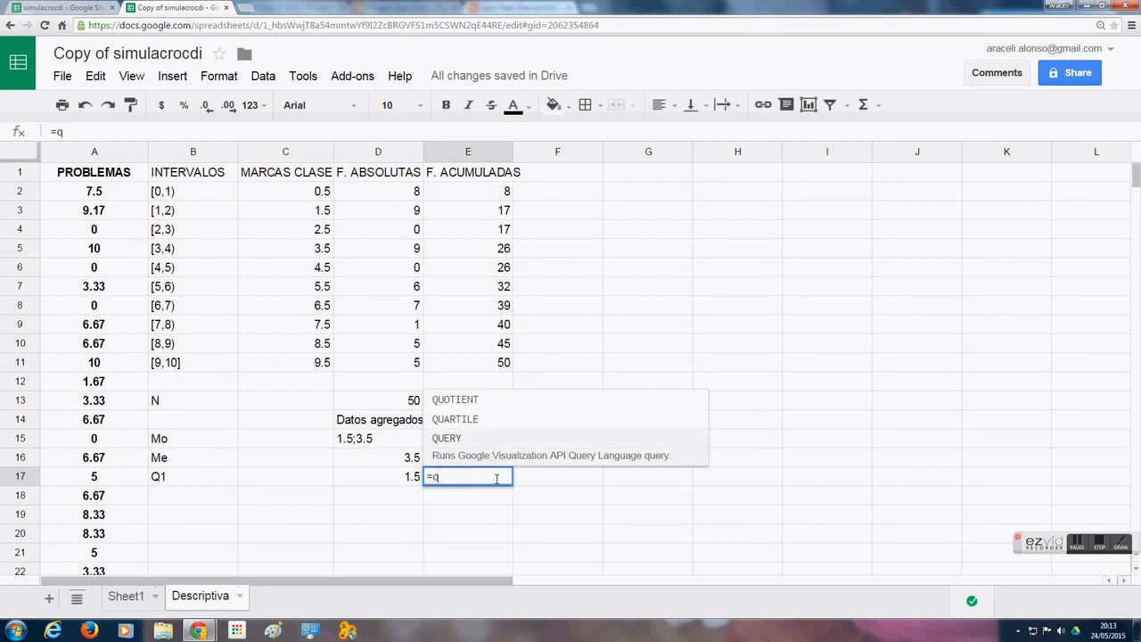
click(472, 419)
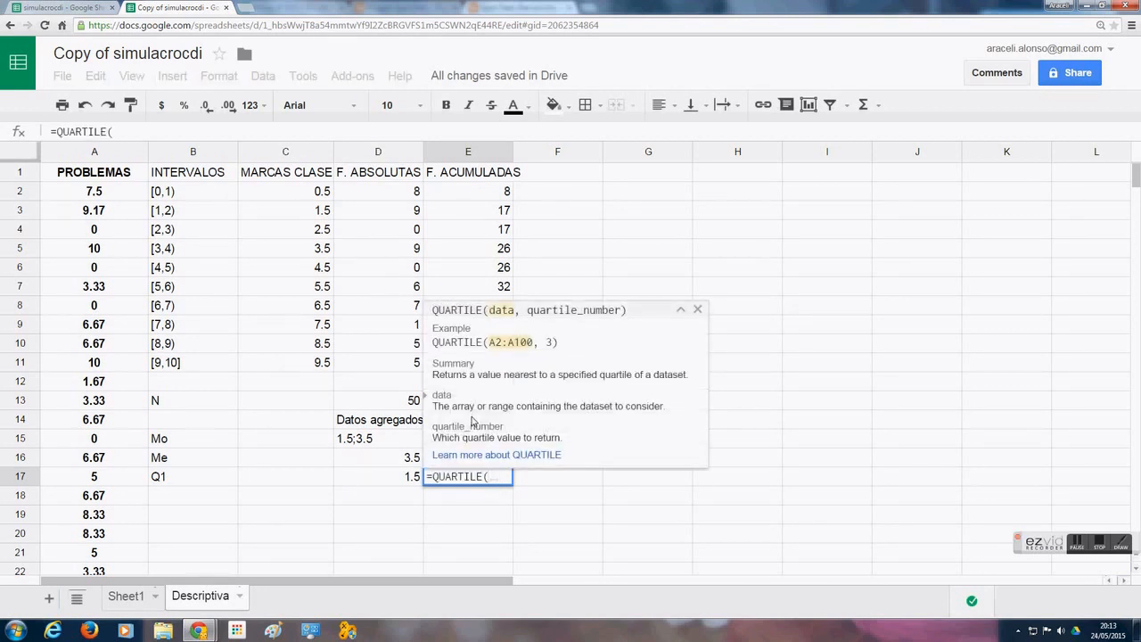
text(A2)
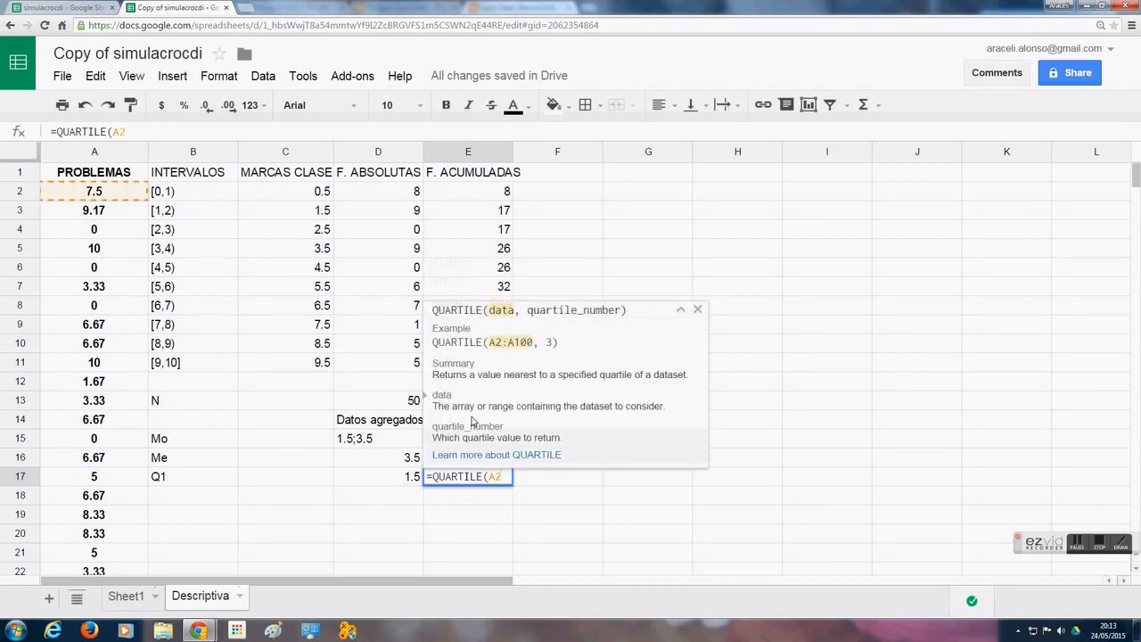
text(:A51)
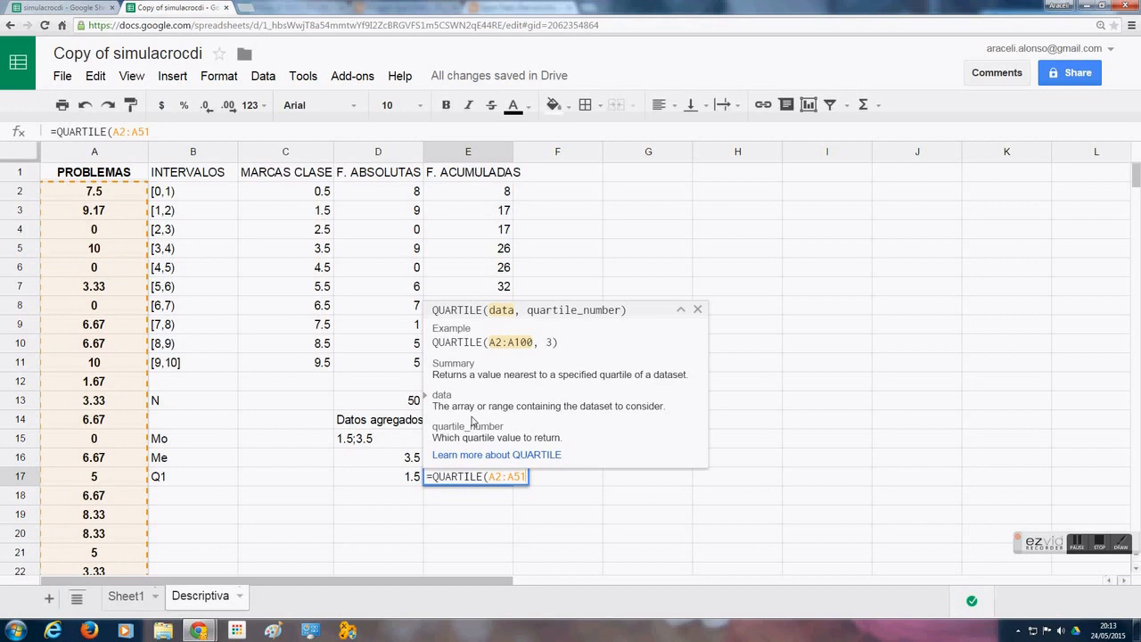
text(,1)
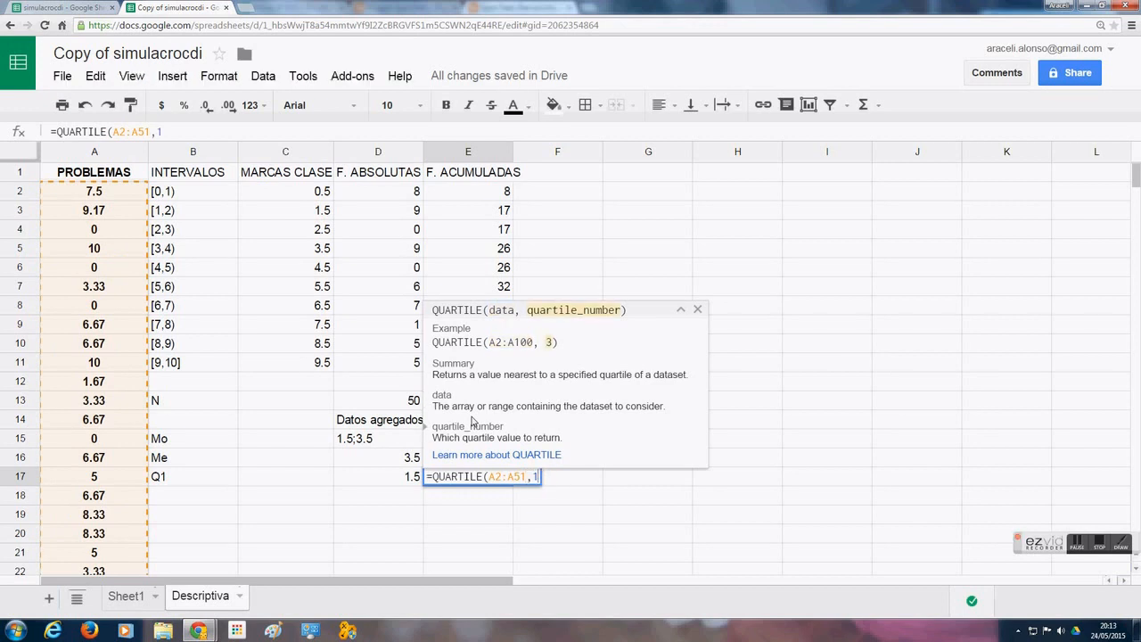
text())
key(Return)
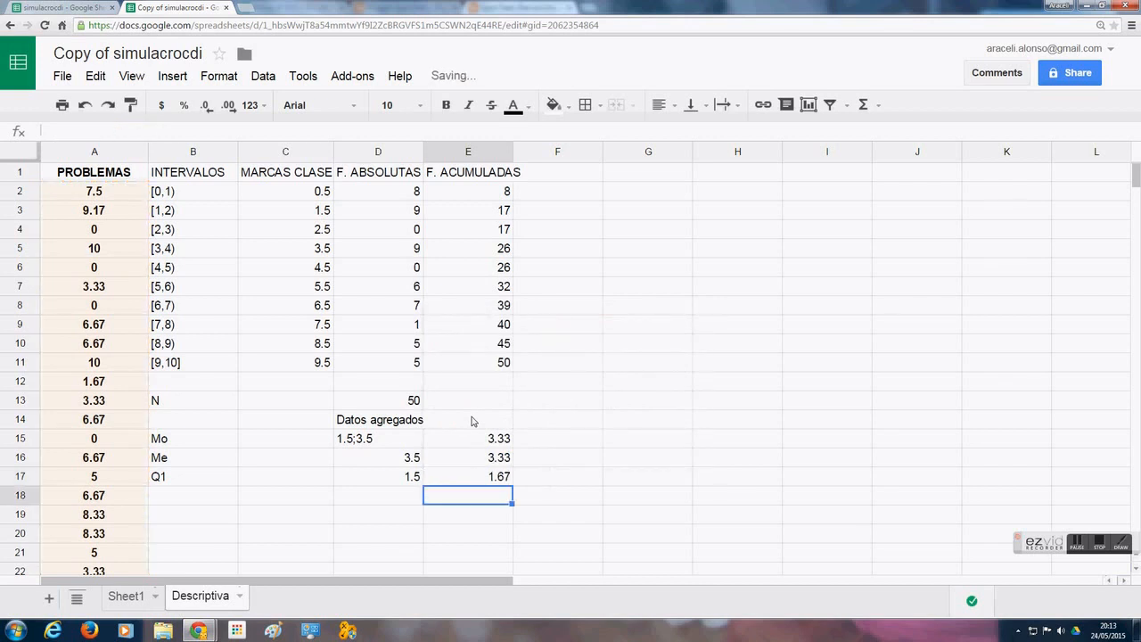
Enter the label Q3 in B18 for the third quartile
click(204, 500)
double_click(204, 499)
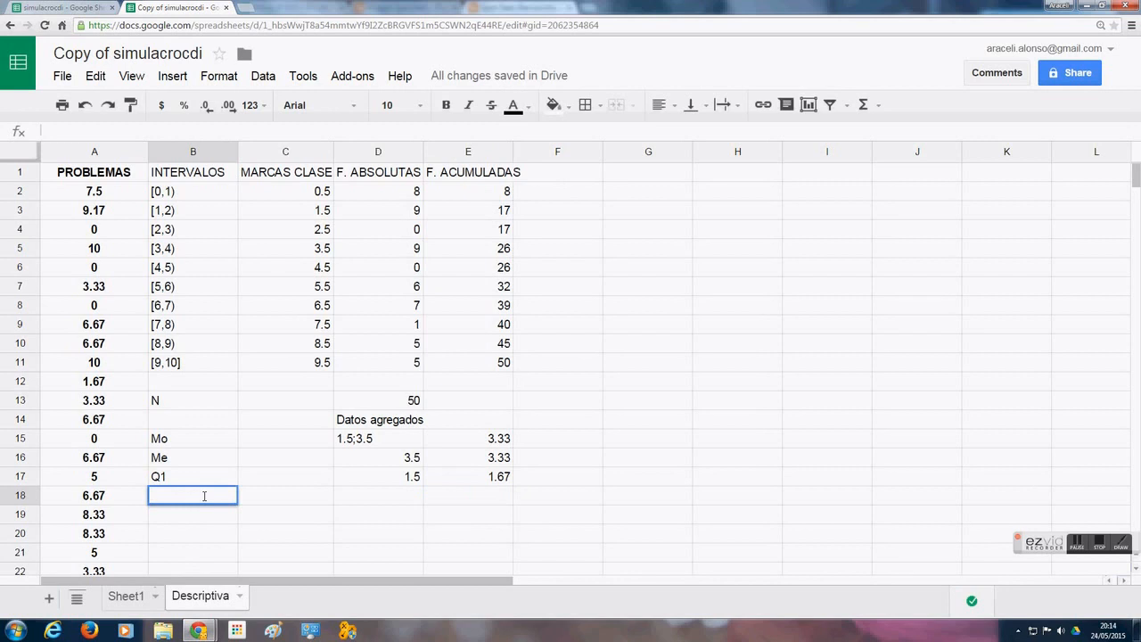
text(q)
key(BackSpace)
key(BackSpace)
text(Q3)
Enter 6.5, the class mark of the [6,7) interval, in D18 as the grouped-data third quartile
double_click(369, 496)
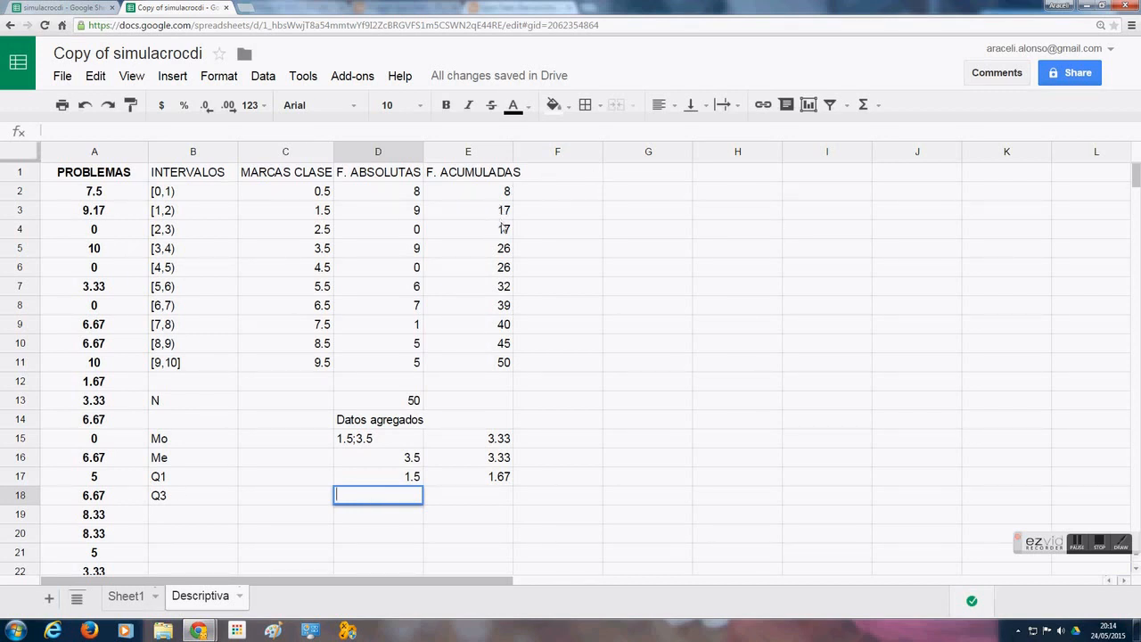
click(504, 305)
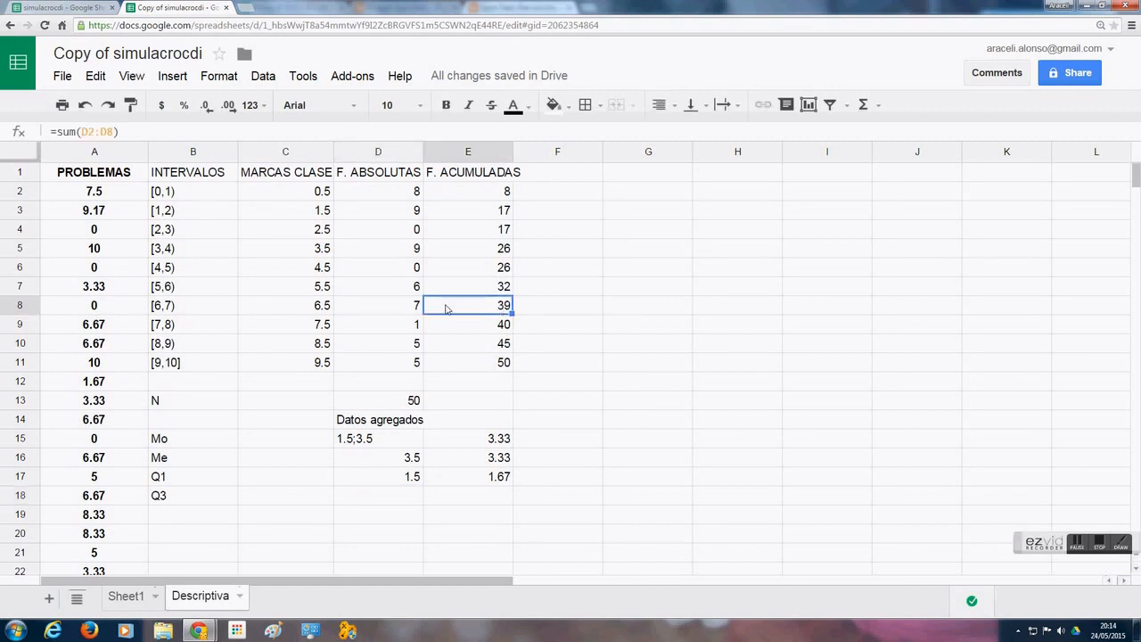
click(314, 309)
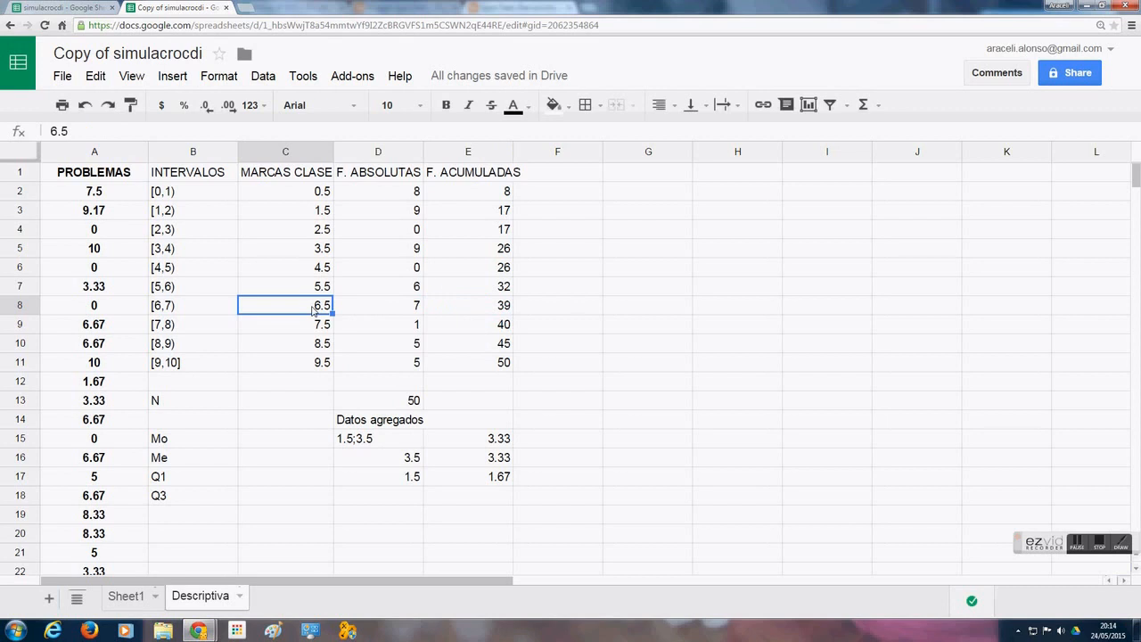
double_click(416, 496)
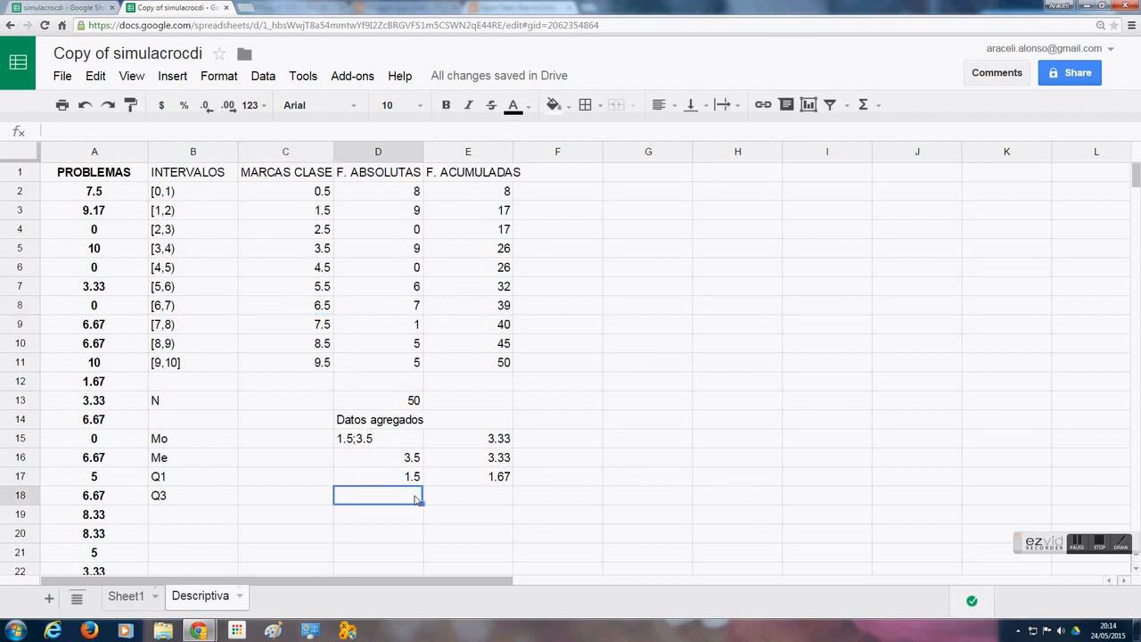
text(6.5)
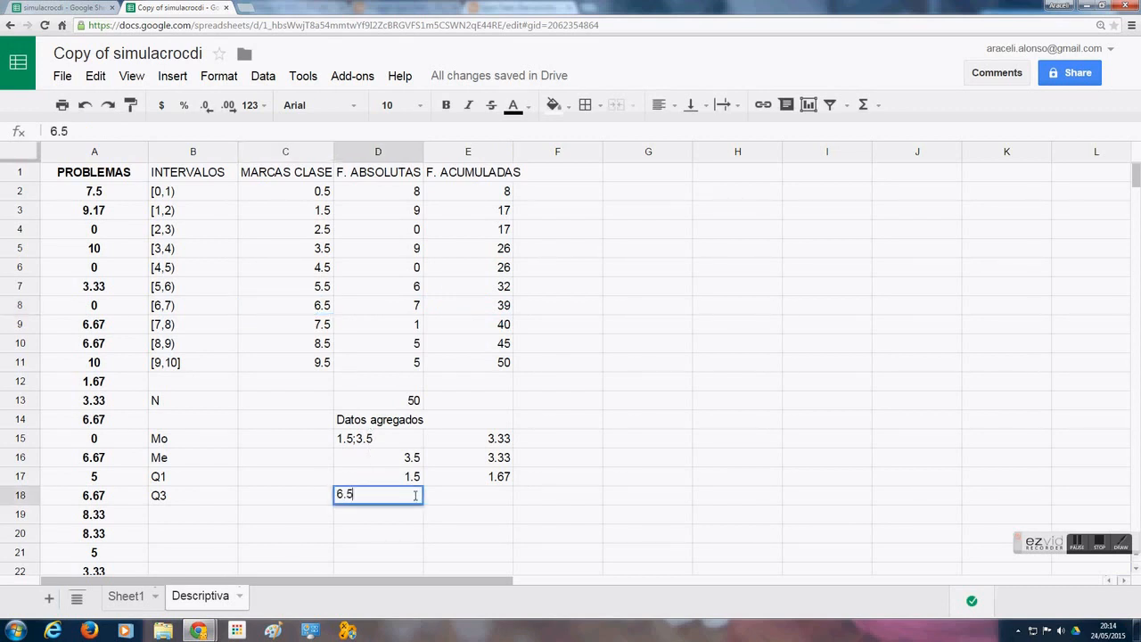
Enter the formula =QUARTILE(A2:A51,3) in E18 to calculate the third quartile of the raw grades
click(463, 498)
double_click(462, 496)
text(=)
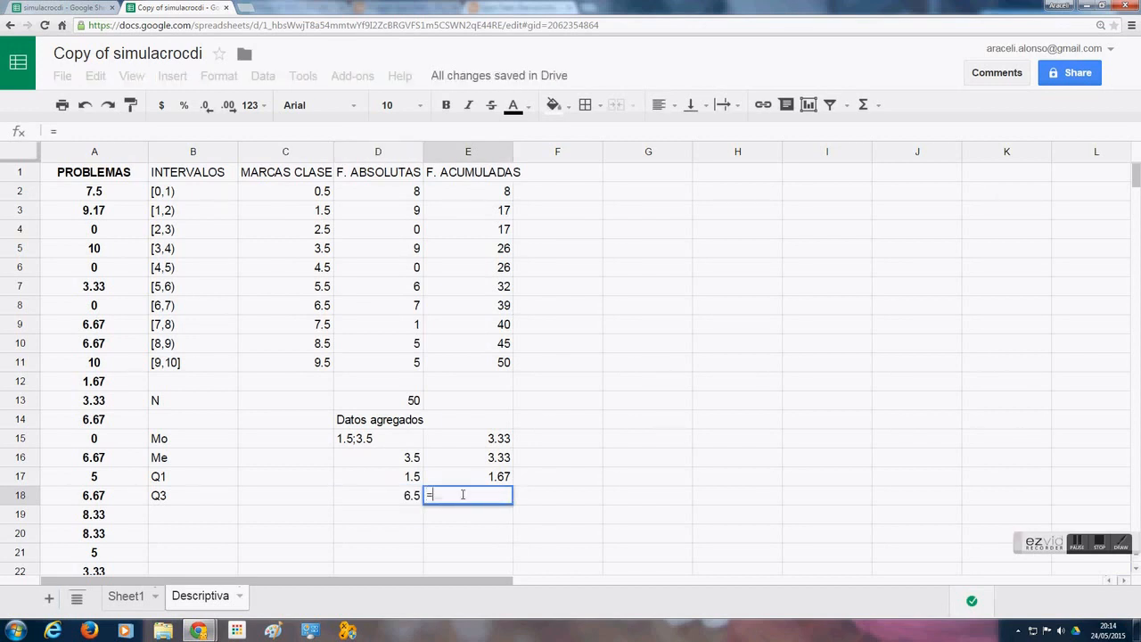
text(q)
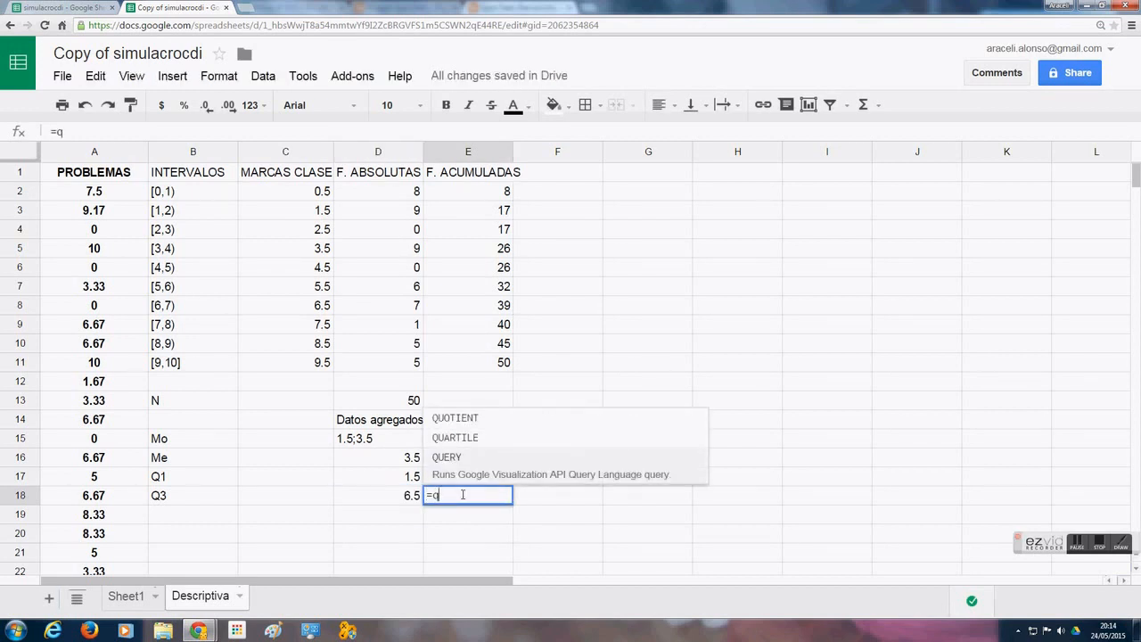
click(470, 438)
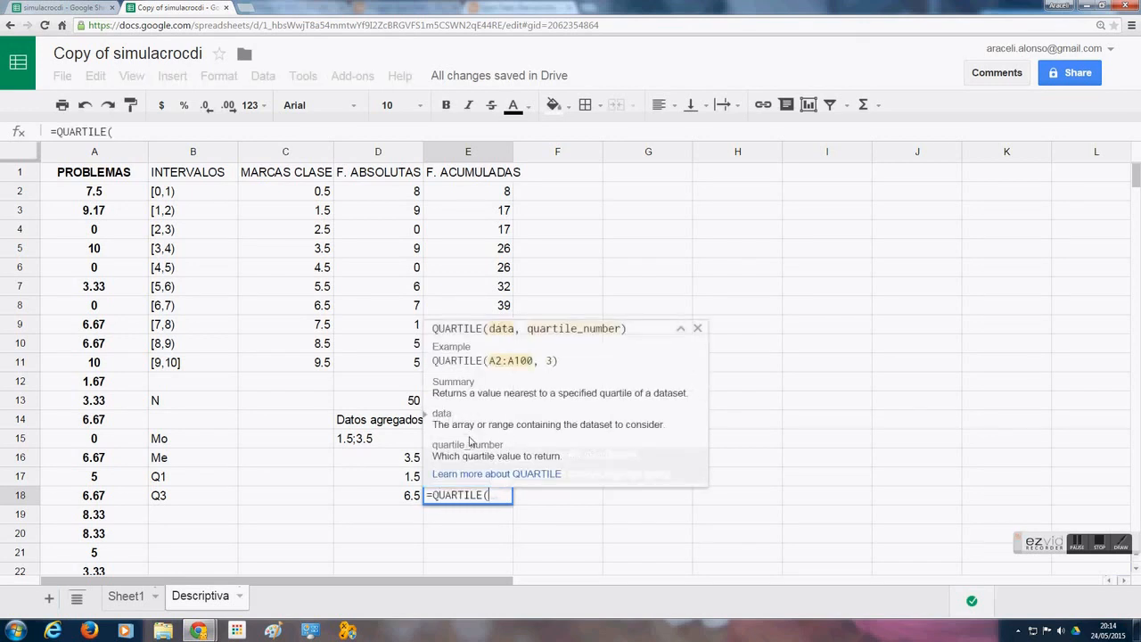
text(A2:A51,3))
key(Return)
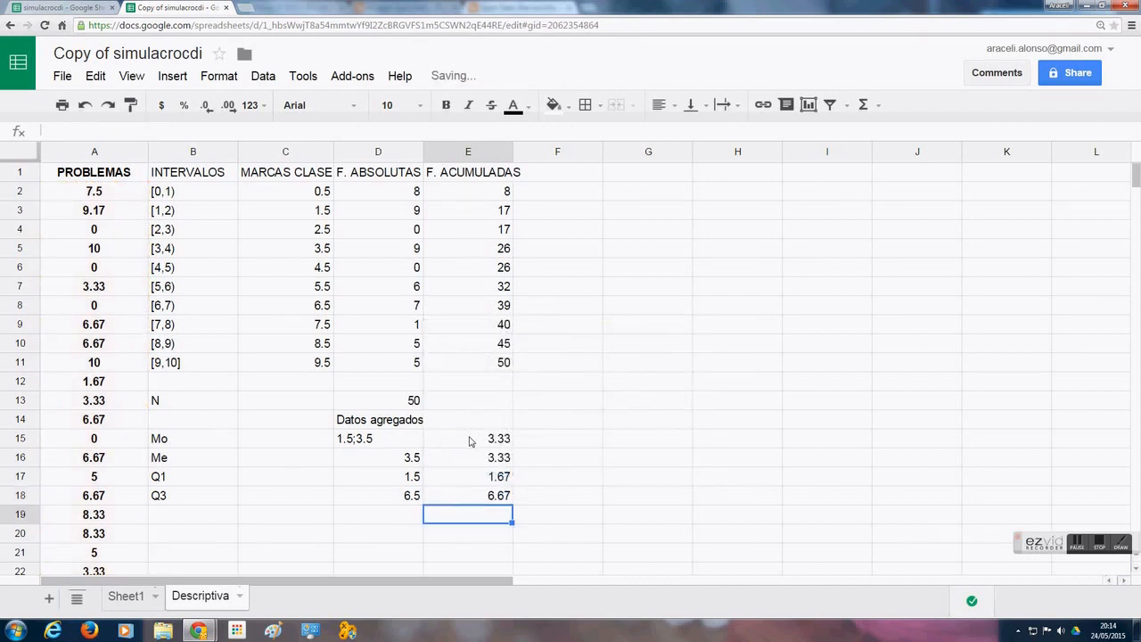